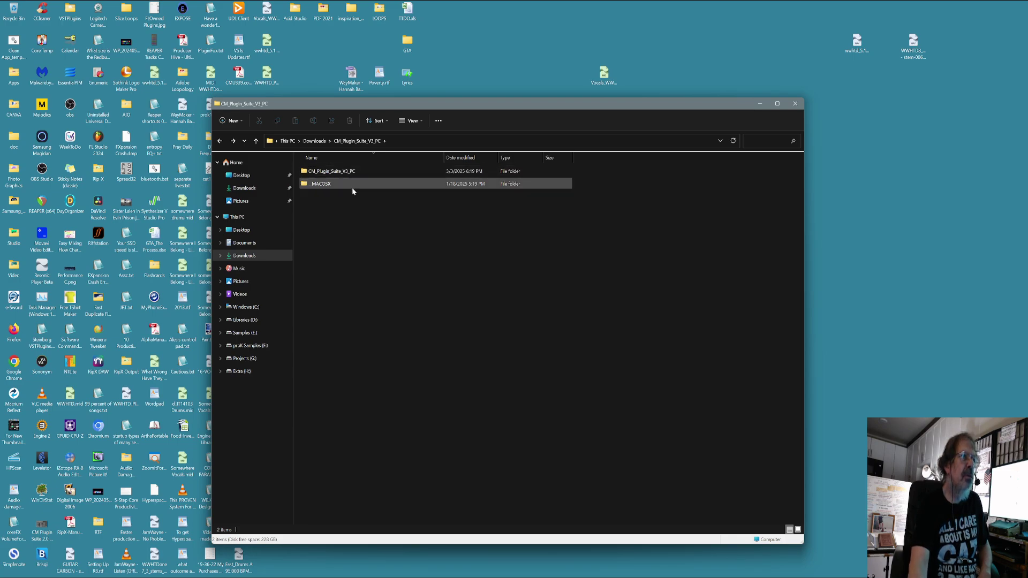
Open the Inphonik RYM2612 folder within the Synths folder of CM_Plugin_Suite_V3_PC_INSTRUMENTS.
double_click(340, 172)
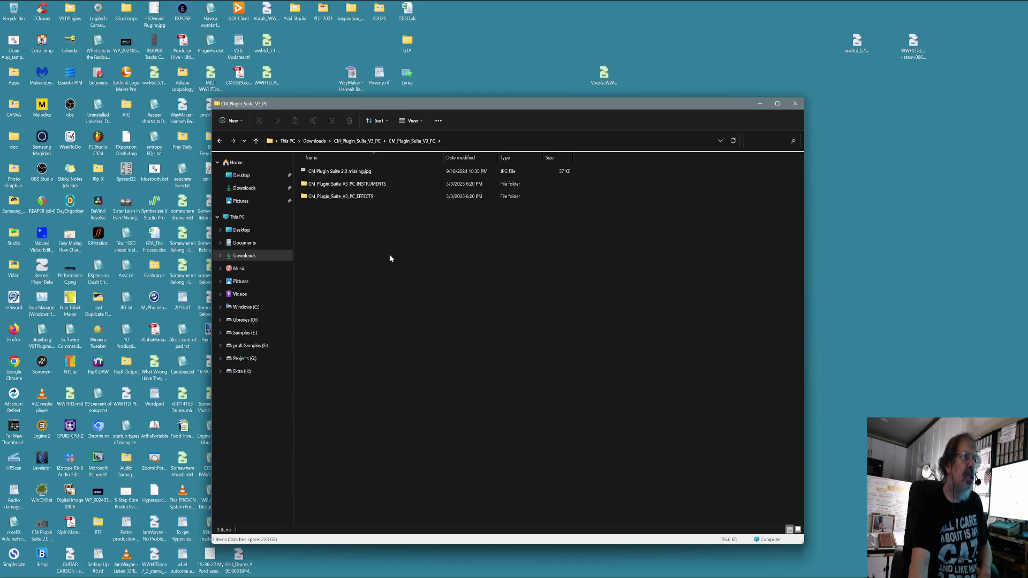
double_click(364, 185)
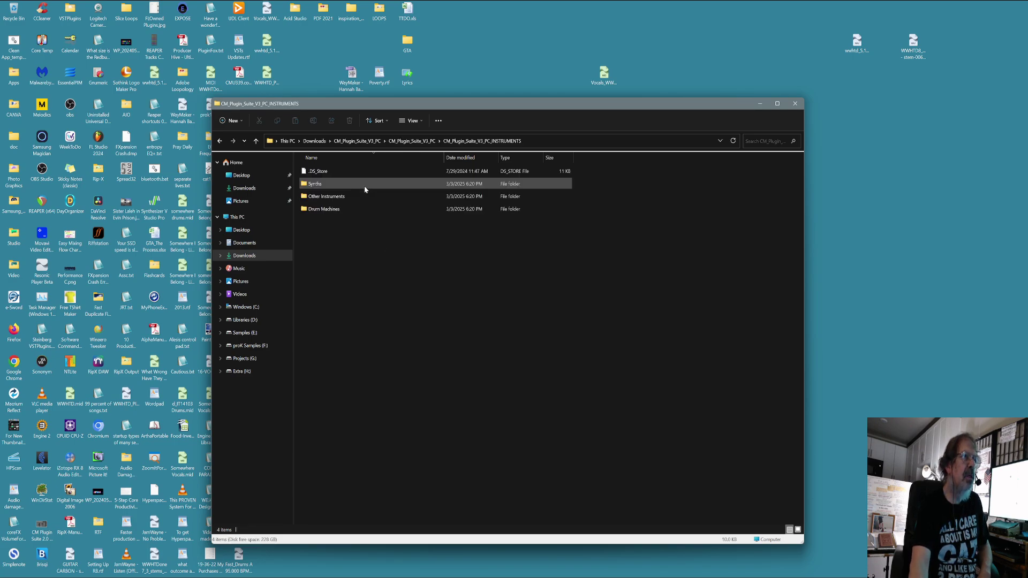
double_click(333, 185)
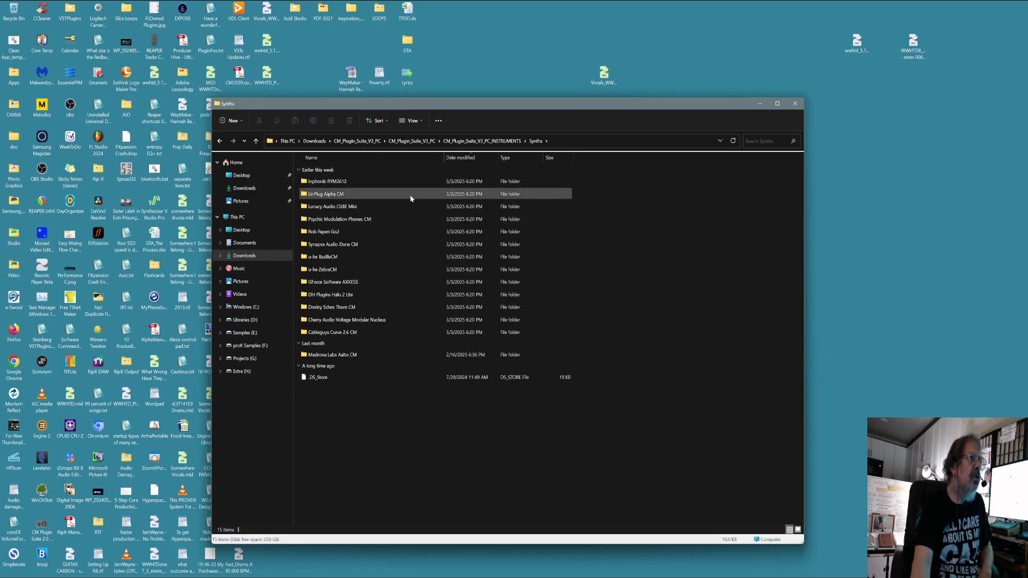
double_click(336, 183)
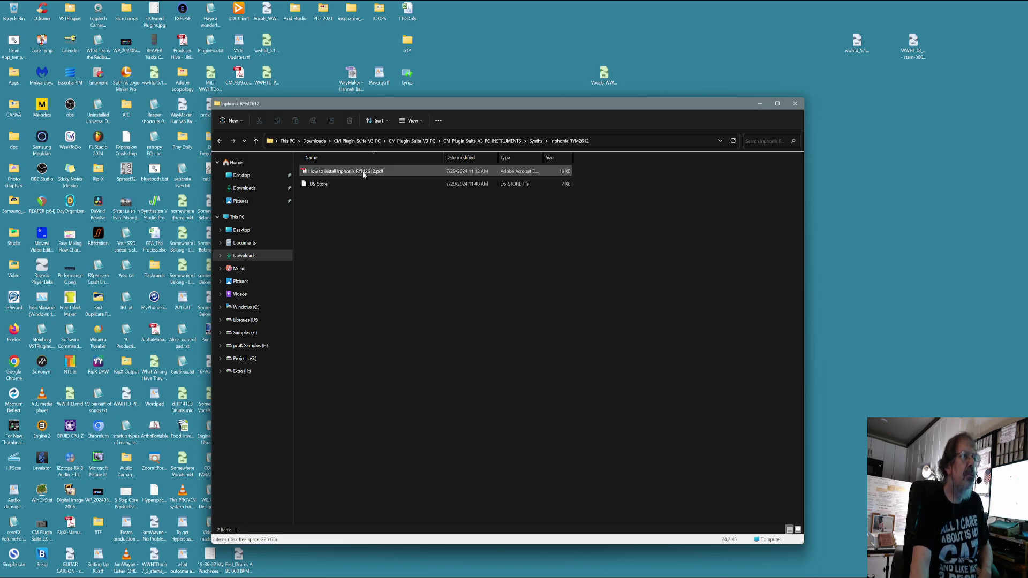
Check the contents of the Rob Papen Go2 and GForce Software AXXESS folders and return to the Synths folder.
left_click(220, 140)
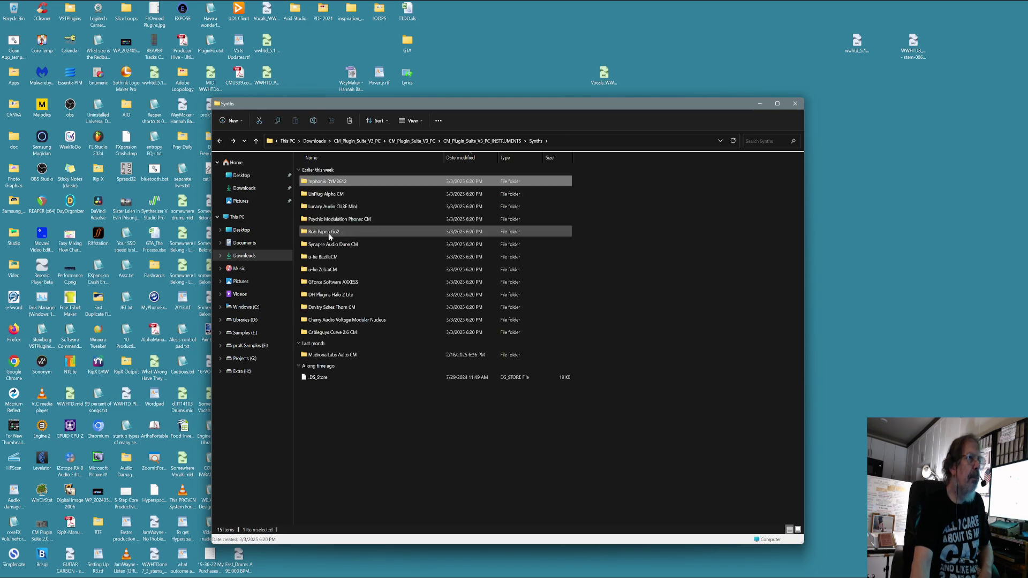
double_click(330, 234)
left_click(220, 142)
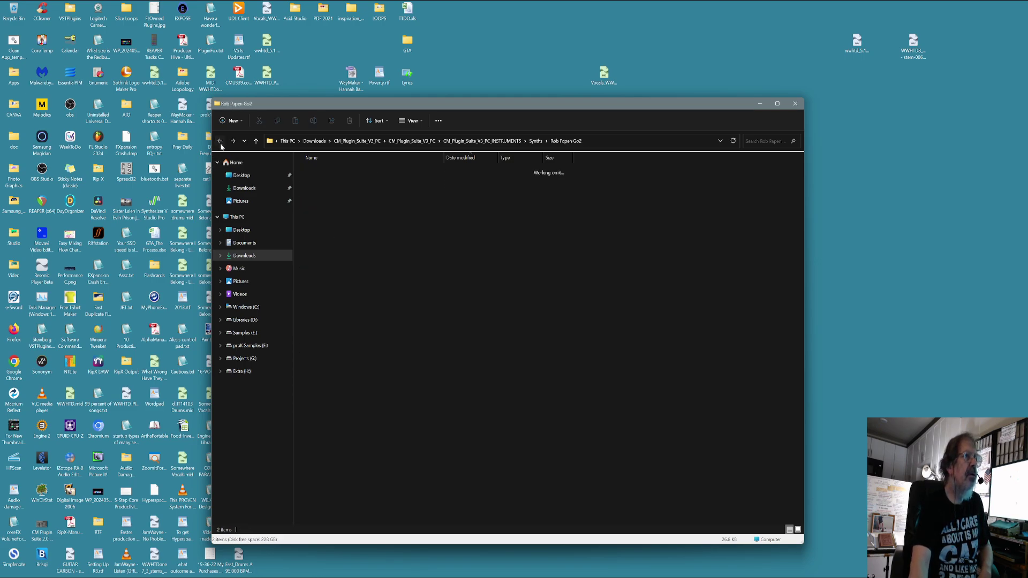
double_click(334, 282)
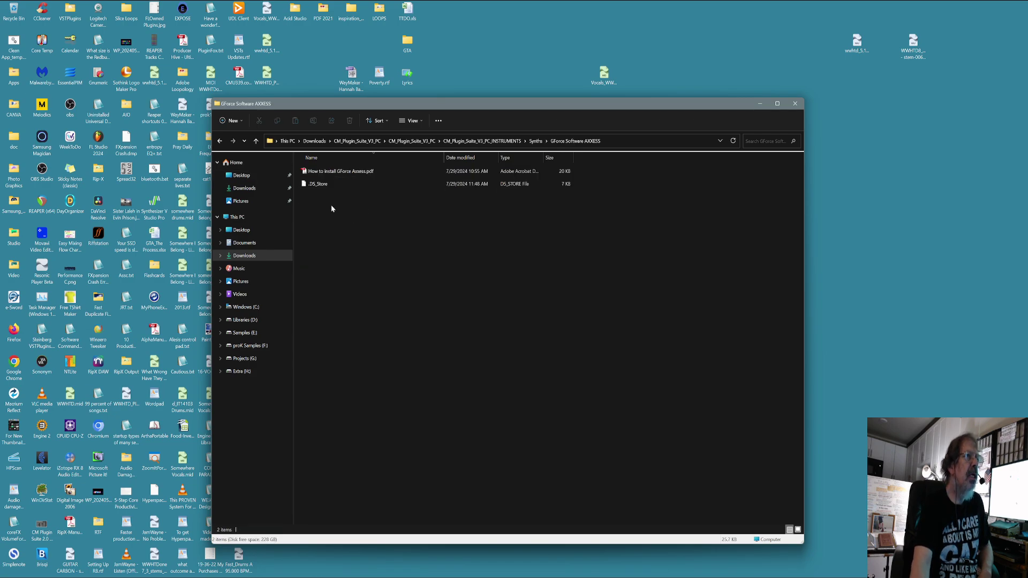
left_click(220, 140)
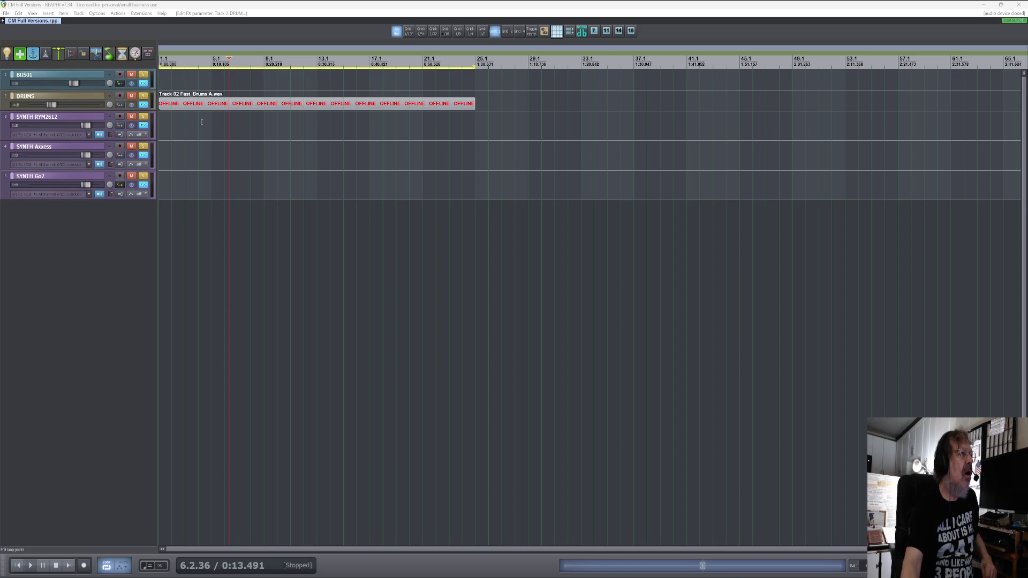
Open the RYM2612 synth from the SYNTH RYM2612 track in REAPER and load the Acid Bass patch.
left_click(143, 126)
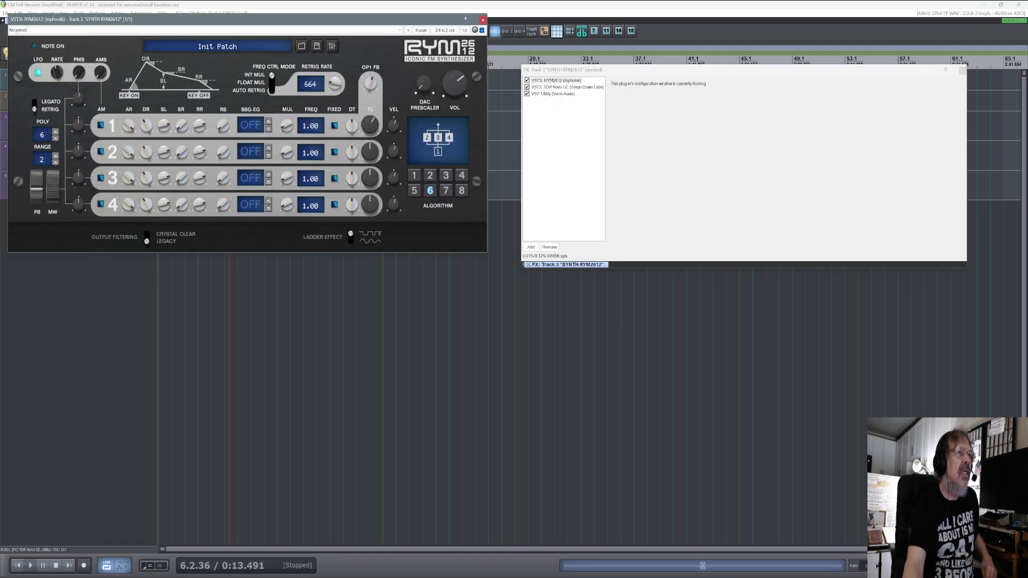
left_click(963, 71)
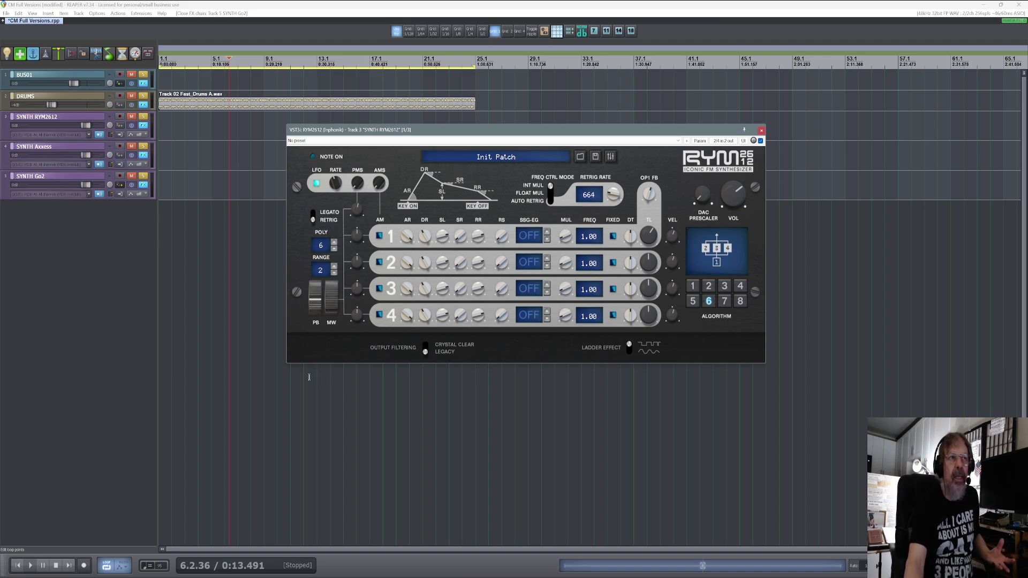
left_click(538, 160)
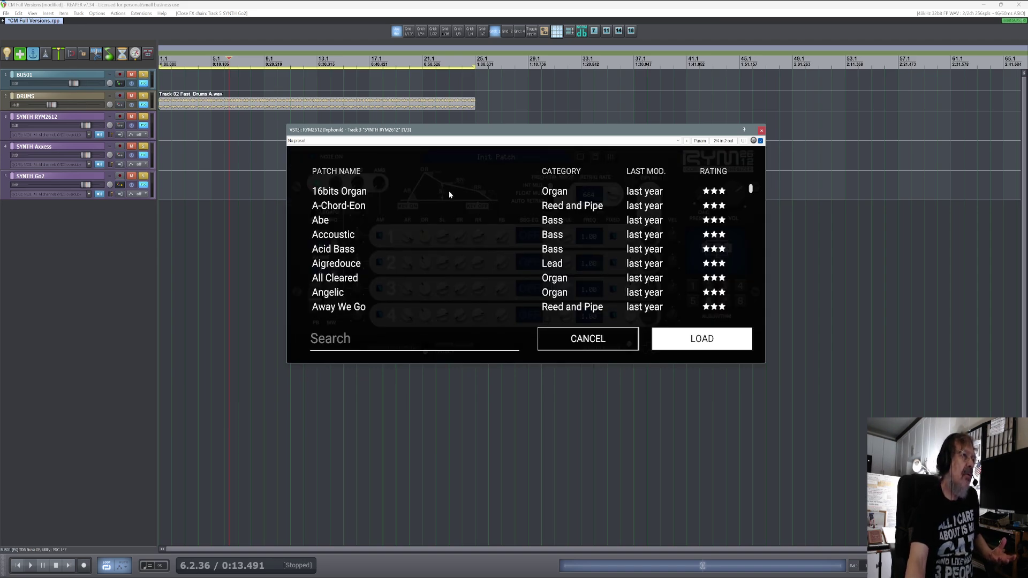
double_click(343, 249)
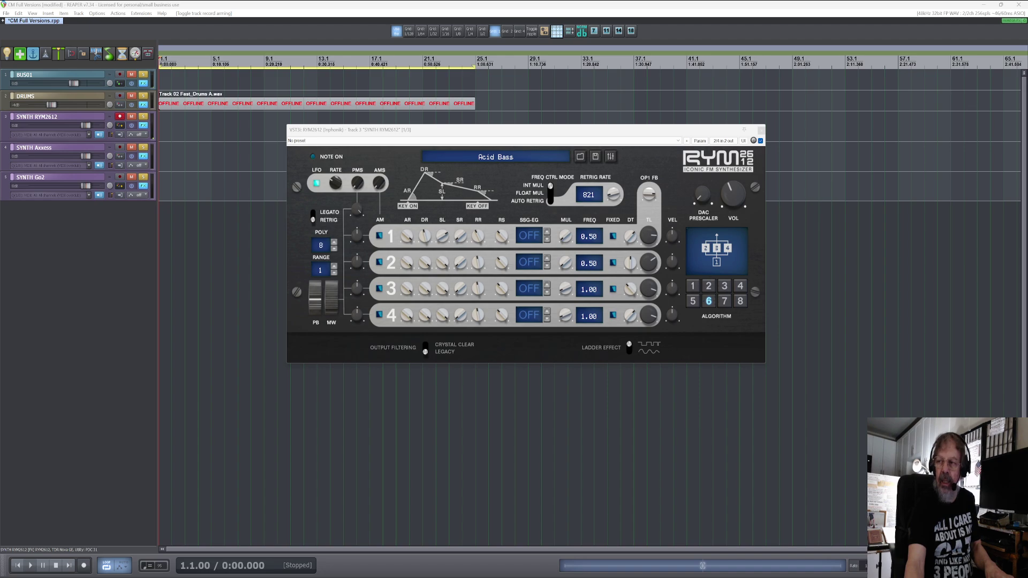
Try a polyphony of 16 and a range of 7, restoring them to 8 and 1.
left_click(333, 245)
scroll(333, 245, "up", 5)
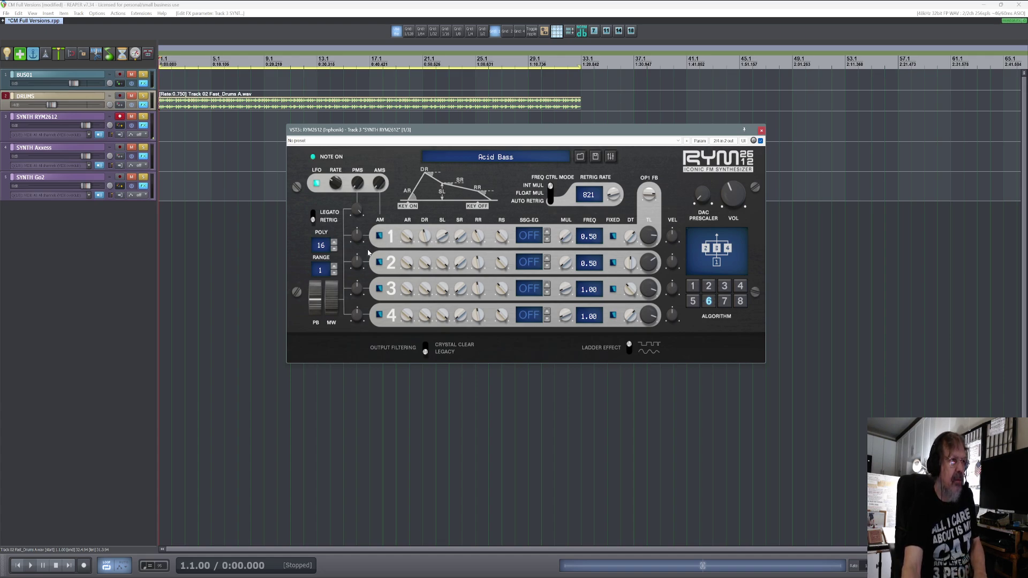
mouse_move(353, 257)
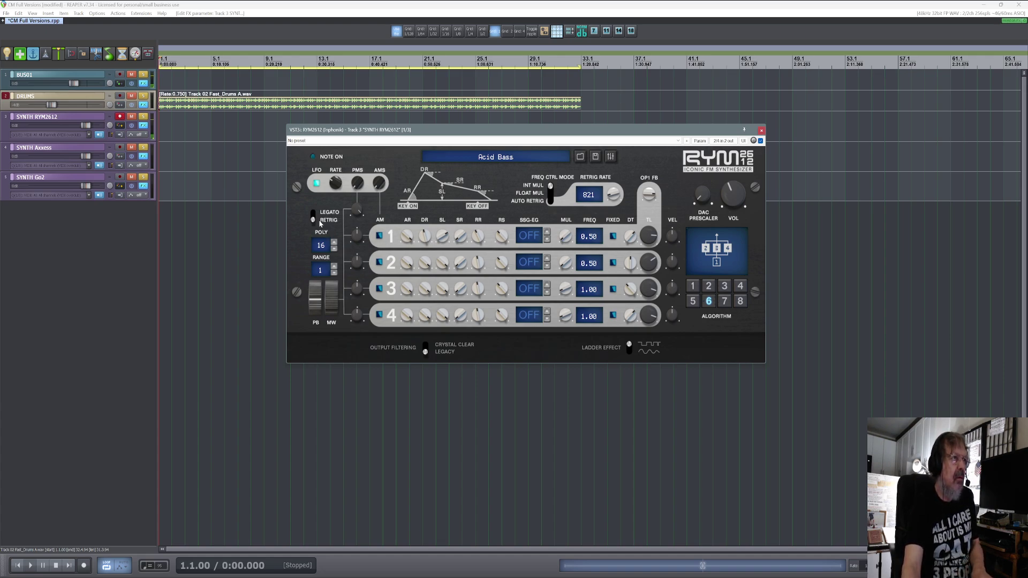
scroll(334, 250, "down", 8)
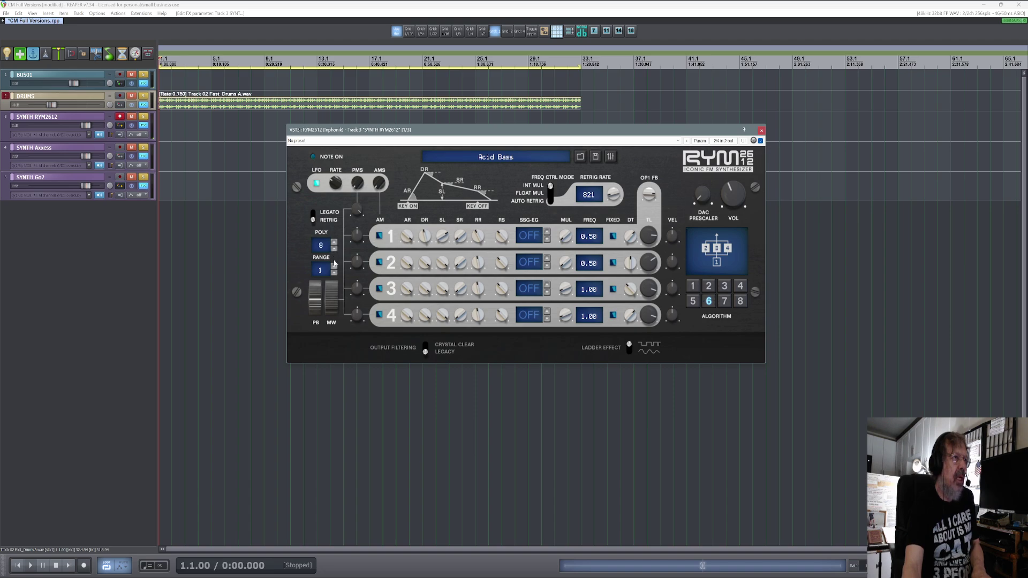
scroll(334, 266, "up", 6)
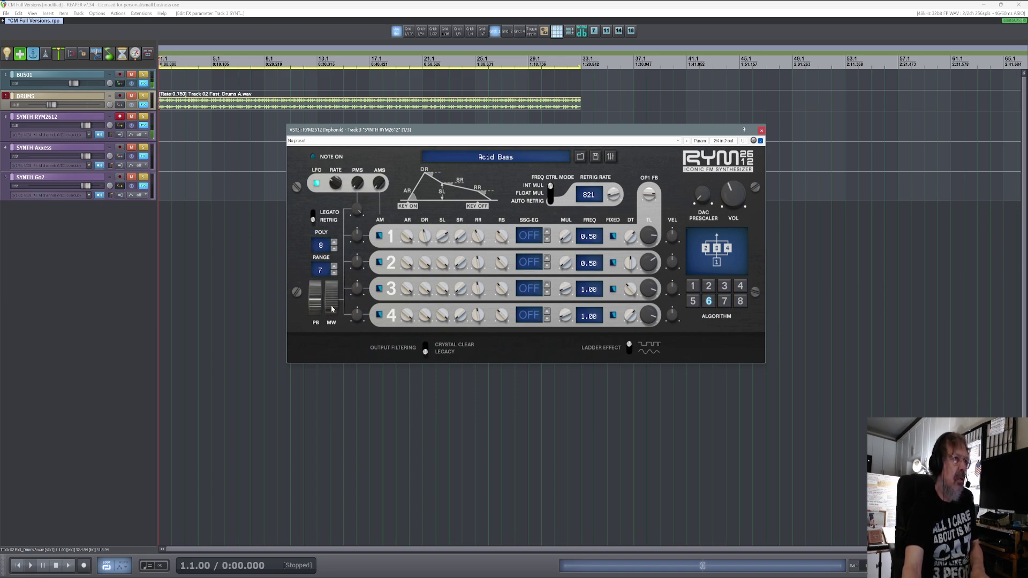
left_click(334, 273)
Enable AM on operators 1 and 2 and give each a repeating SSG-EG envelope shape.
left_click(380, 236)
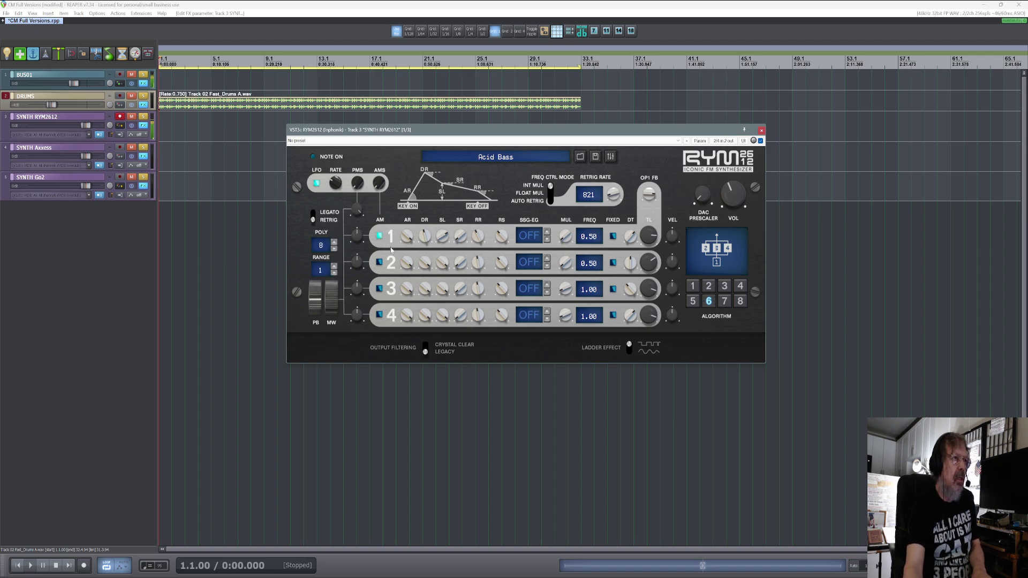
mouse_move(499, 239)
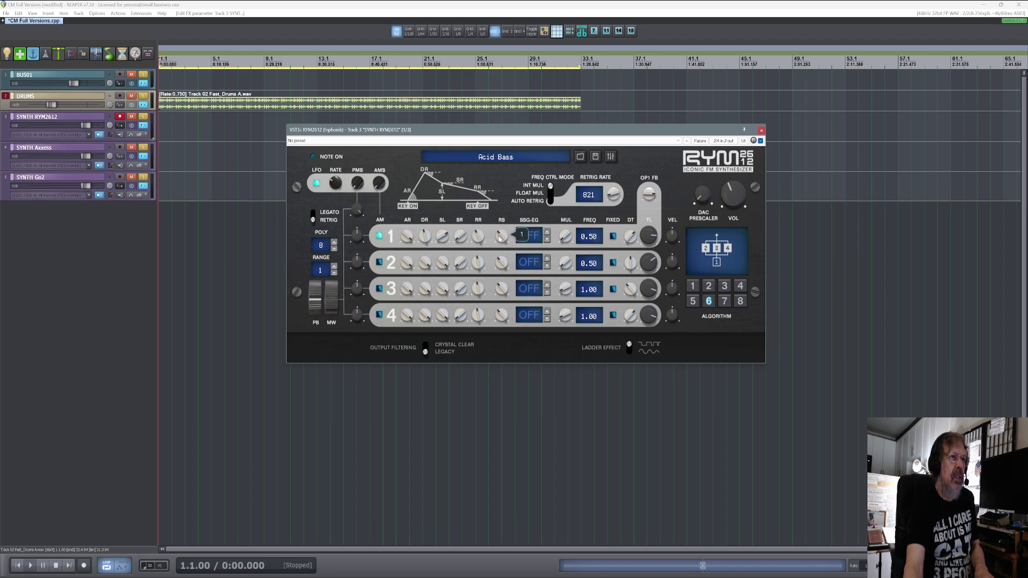
left_click(547, 236)
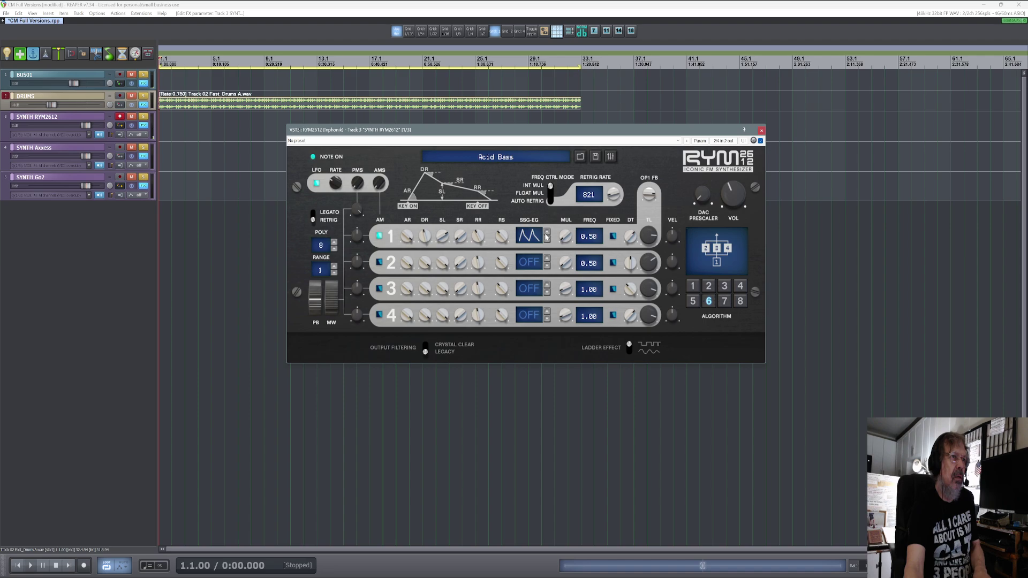
left_click(546, 261)
left_click(379, 263)
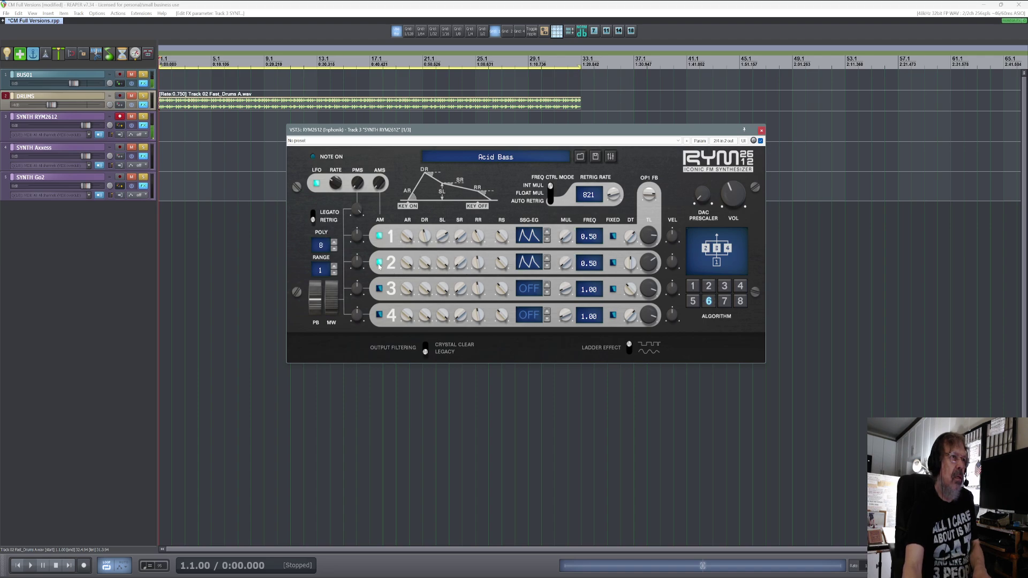
left_click(548, 261)
left_click(548, 261)
left_click(548, 260)
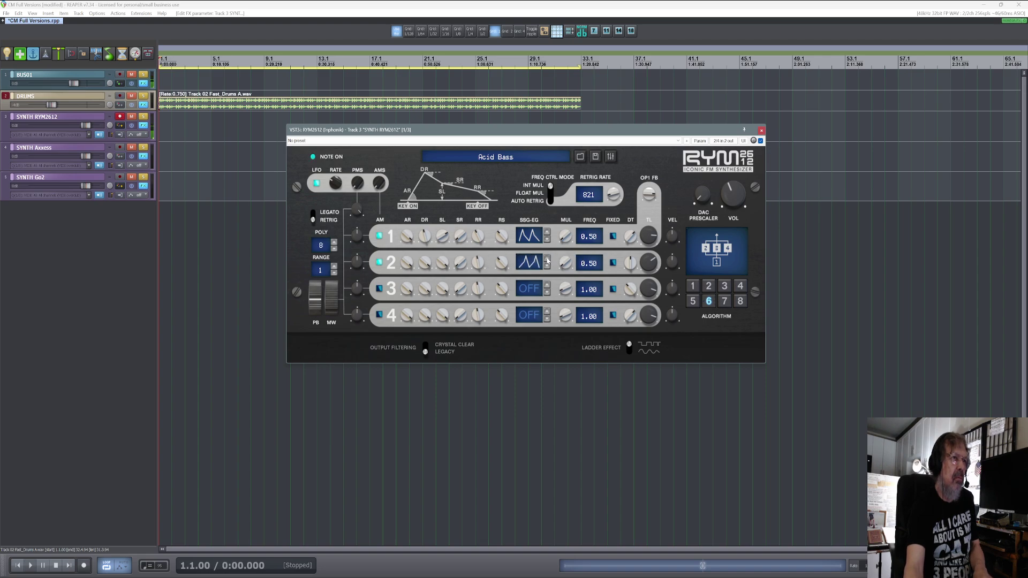
Choose repeating SSG-EG envelope shapes for operators 3 and 4 and enable AM on both.
left_click(548, 288)
left_click(548, 288)
left_click(547, 288)
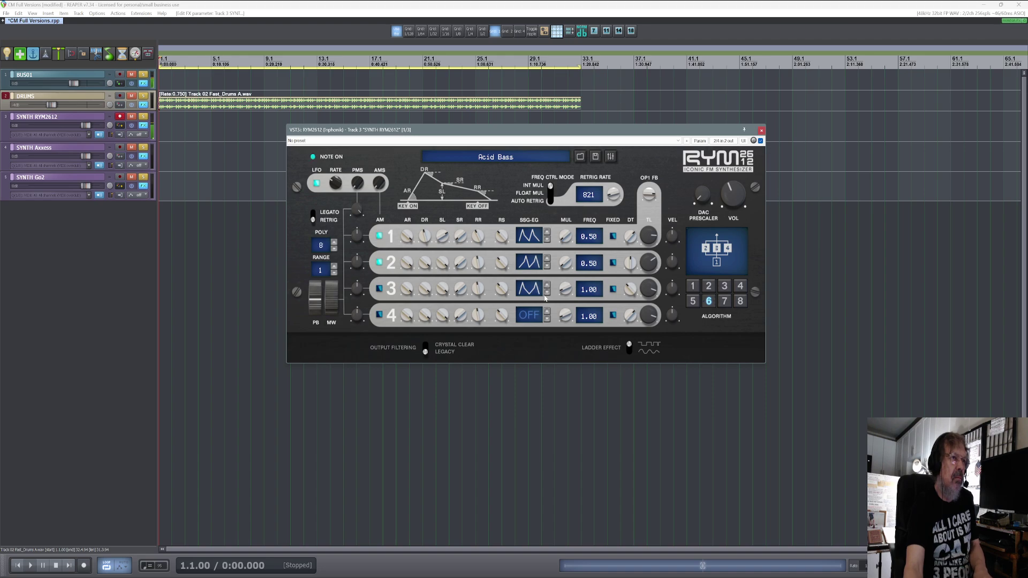
left_click(547, 311)
left_click(547, 311)
left_click(546, 312)
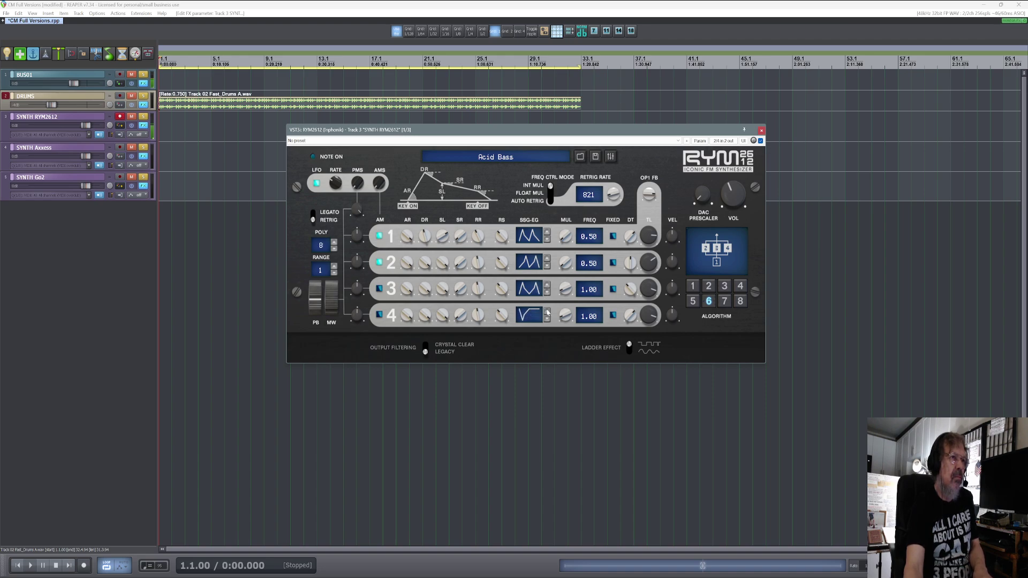
left_click(548, 312)
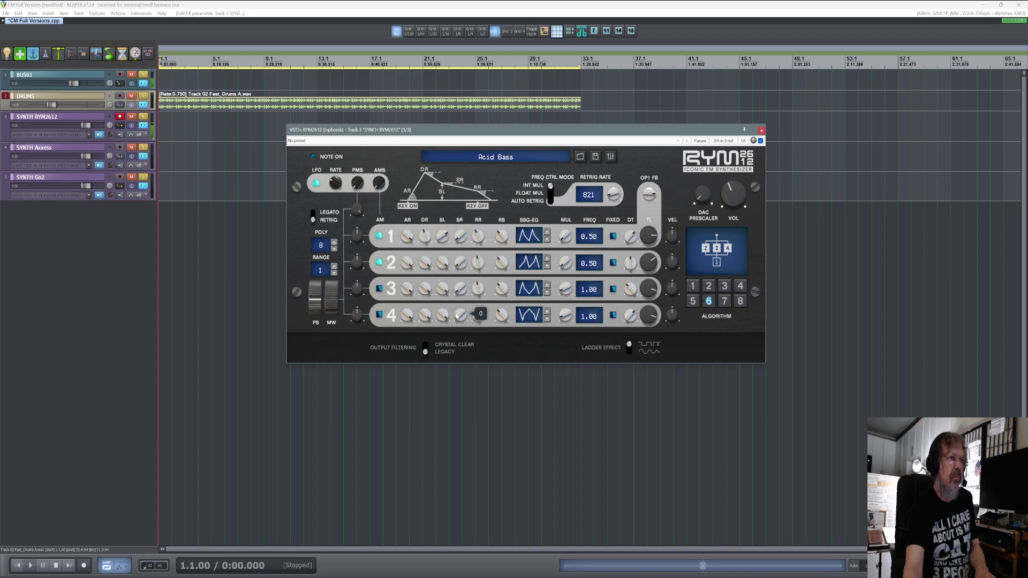
left_click(379, 315)
left_click(379, 290)
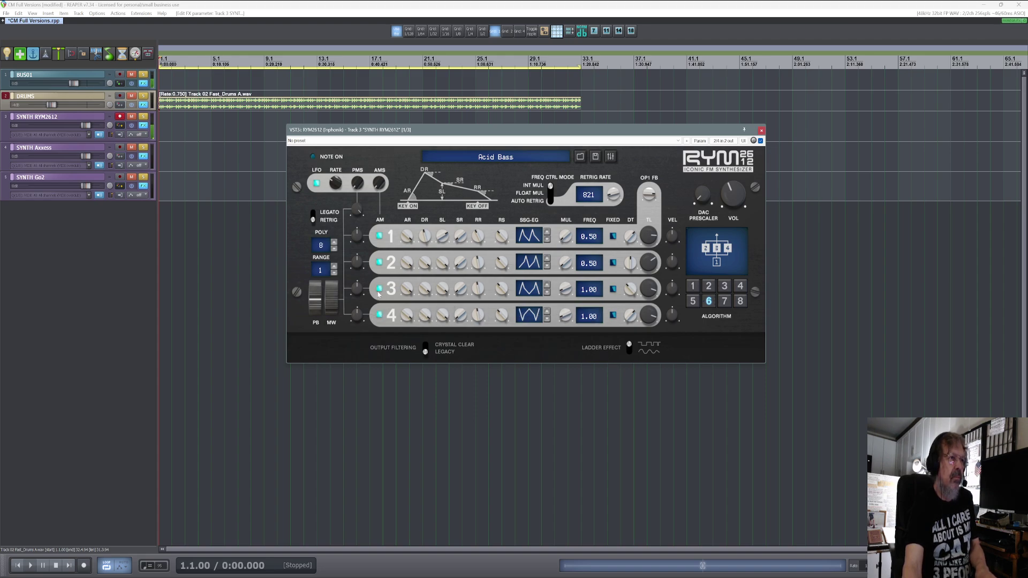
Audition the Angelic organ patch and load the Accoustic bass patch in RYM2612.
left_click(512, 159)
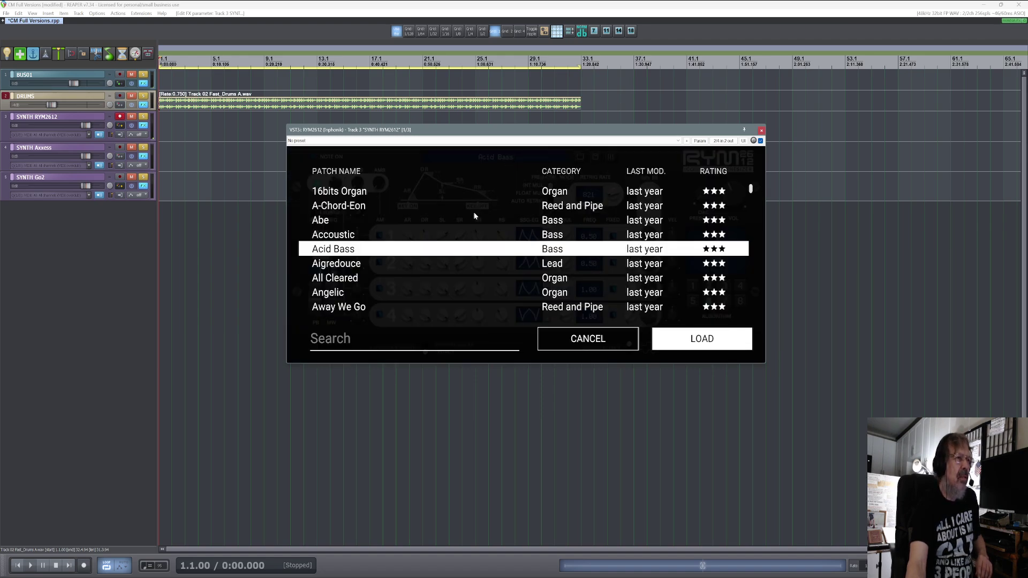
double_click(375, 293)
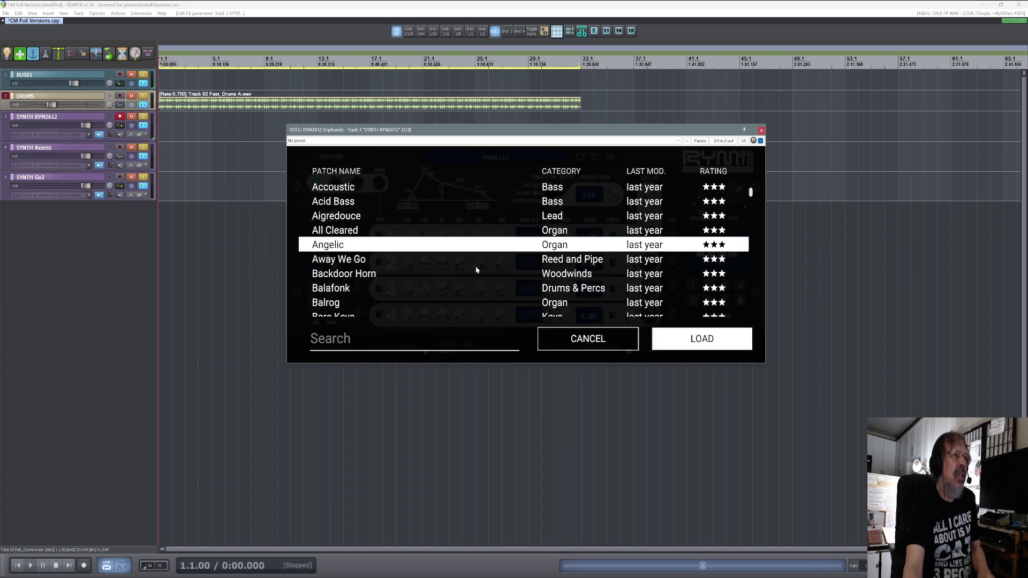
left_click(351, 191)
left_click(351, 192)
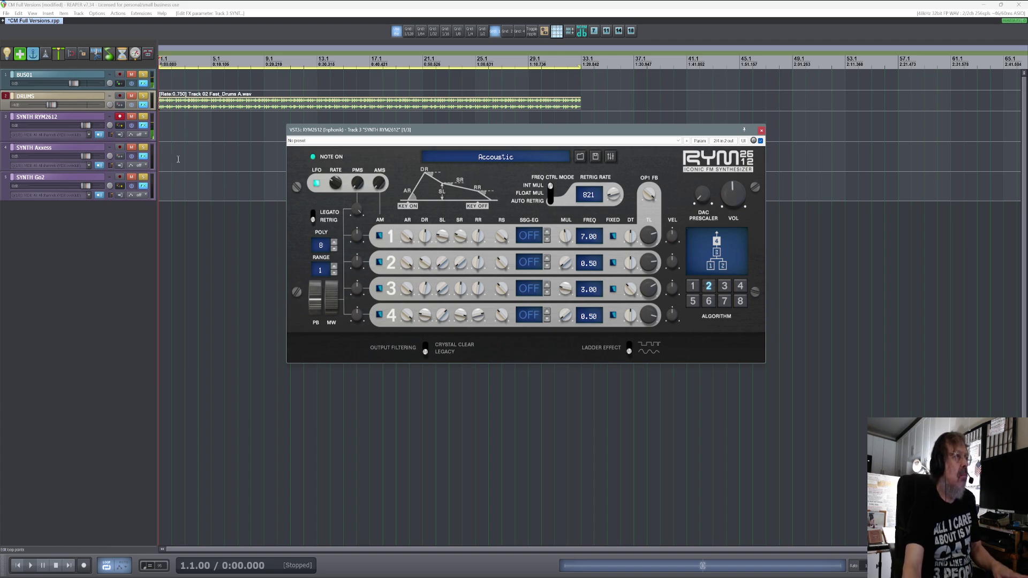
Open the TDR Nova equalizer in the SYNTH RYM2612 track's effects chain and raise its first low-frequency band.
left_click(143, 125)
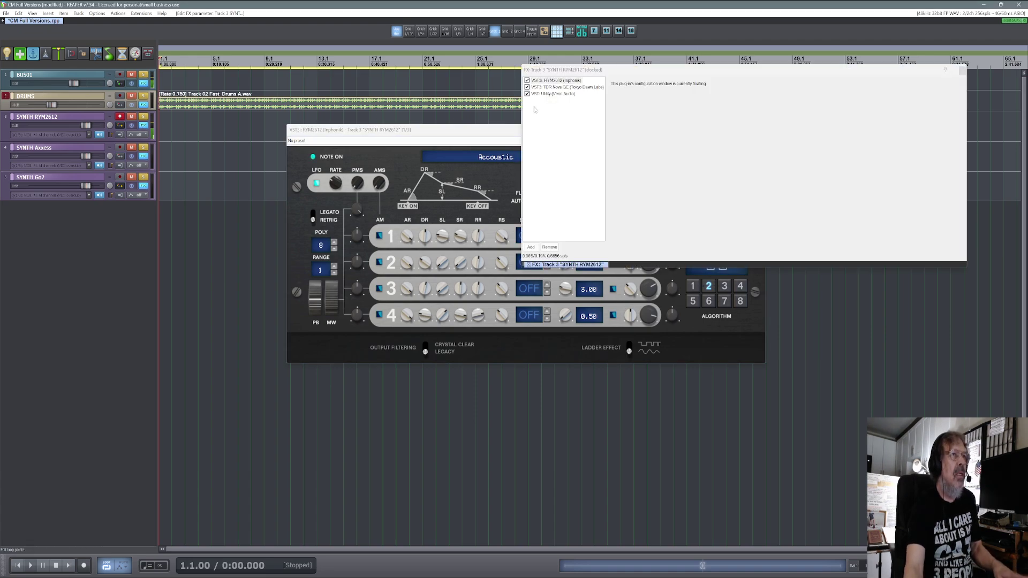
left_click(566, 86)
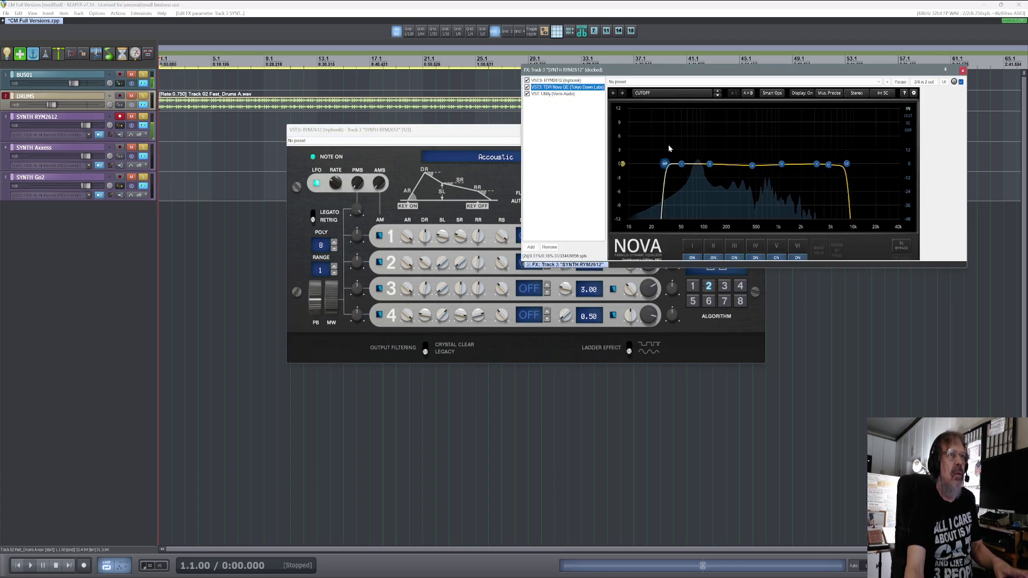
left_click_drag(682, 164, 708, 113)
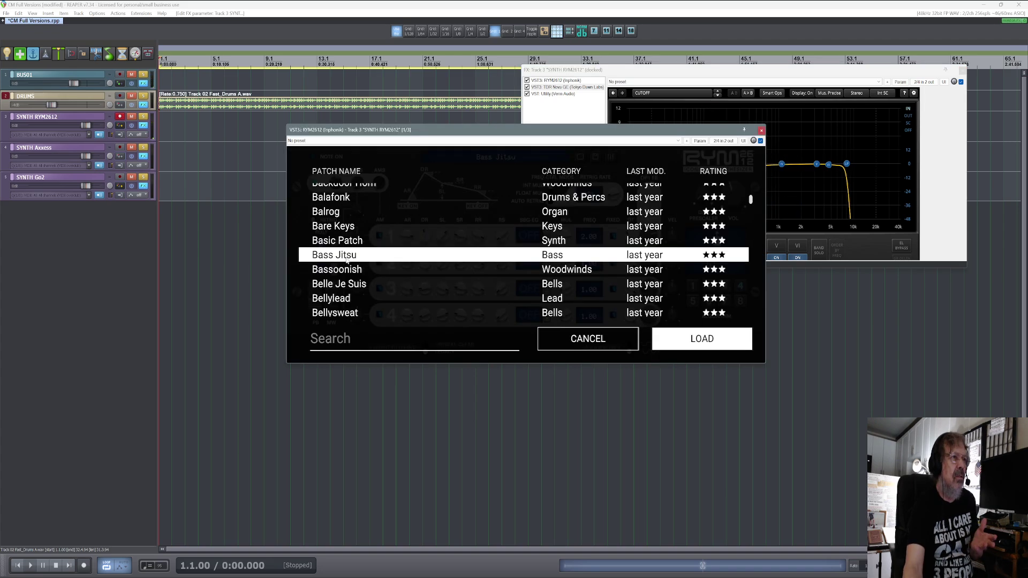
Load the Bass Jitsu patch in RYM2612 and replace it with the DX-tatic keys patch.
double_click(346, 256)
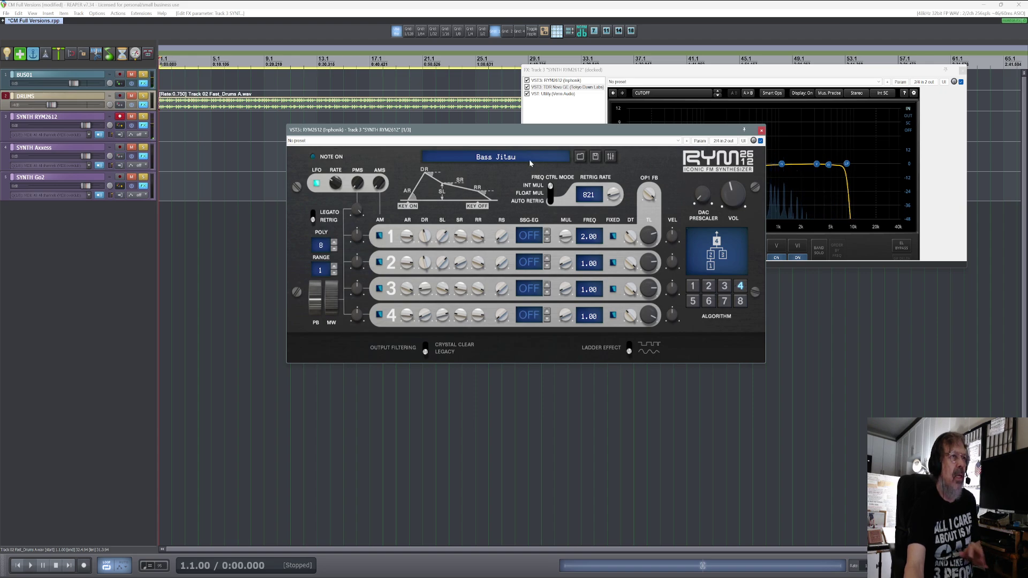
left_click(551, 158)
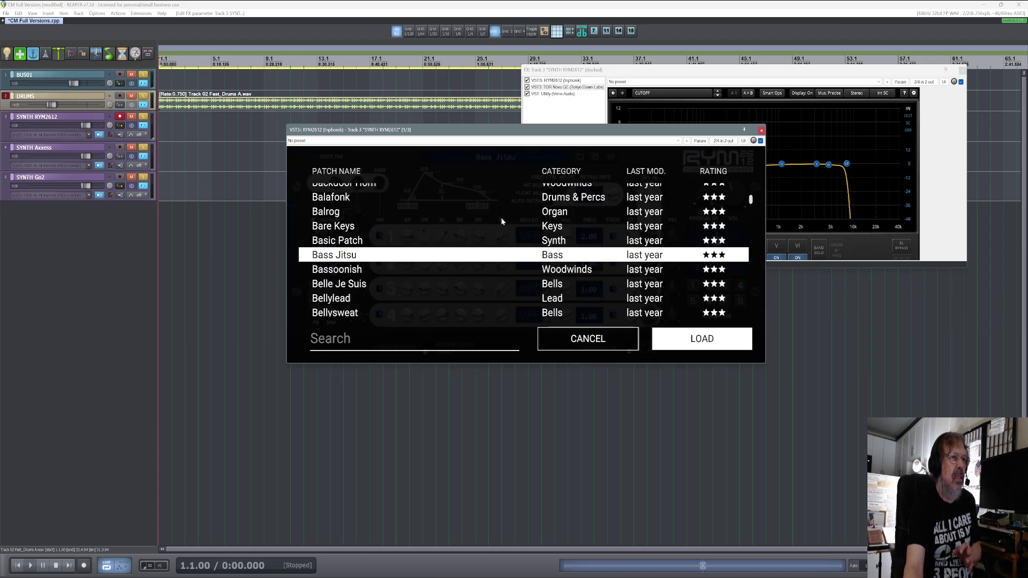
scroll(354, 274, "down", 10)
left_click(354, 273)
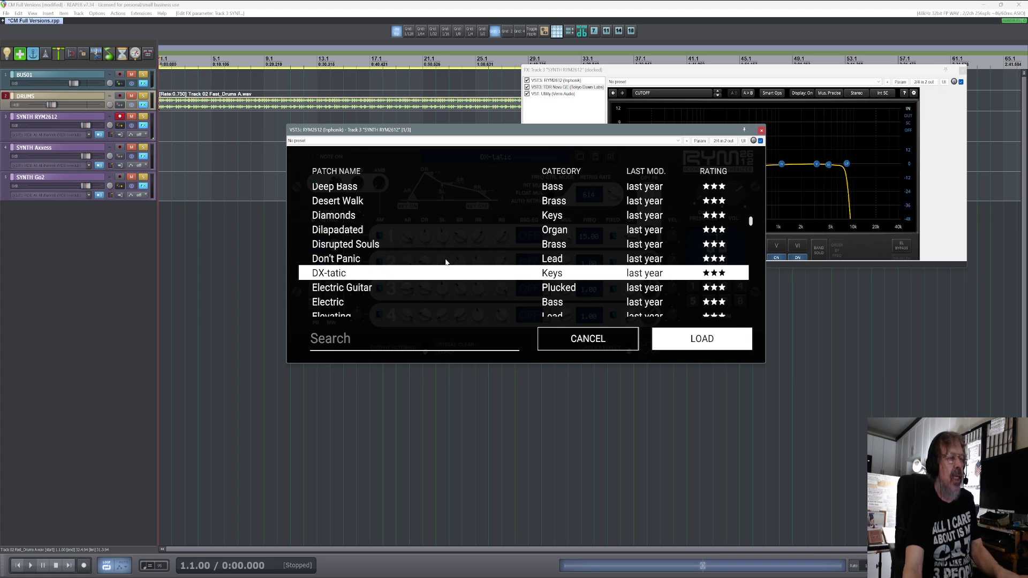
double_click(428, 274)
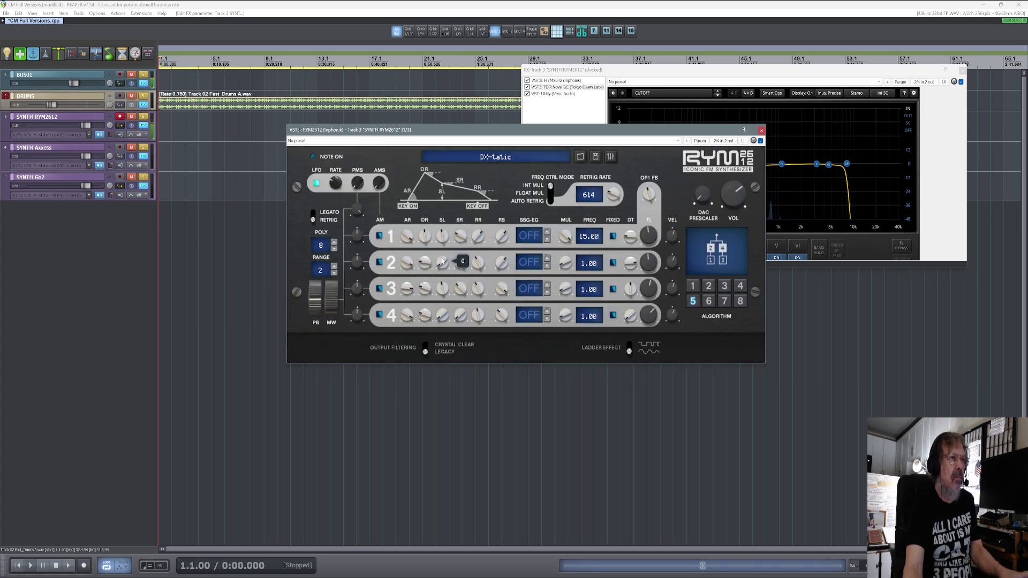
Load the FM Can Do Square patch in RYM2612.
left_click(498, 159)
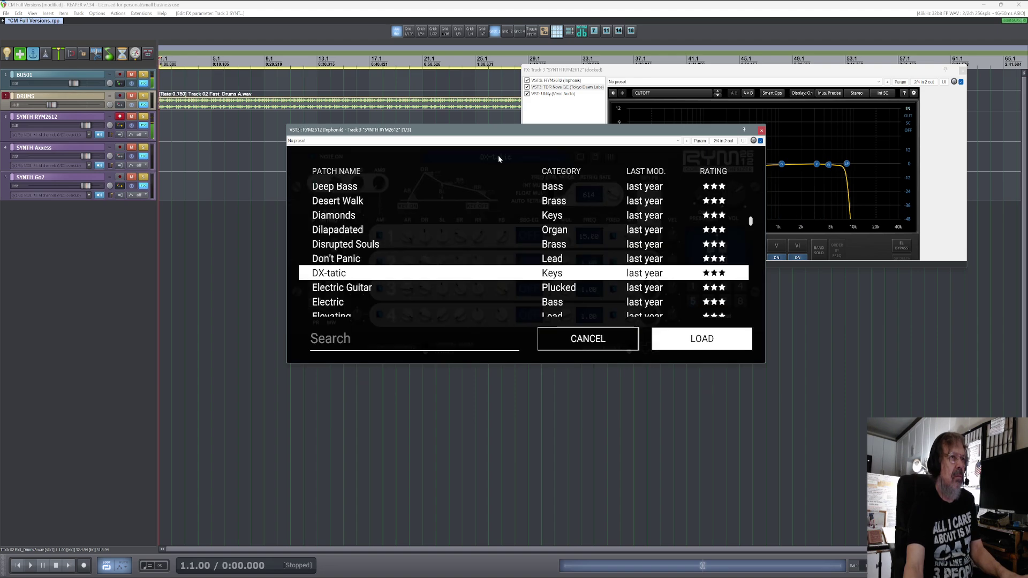
scroll(490, 216, "down", 3)
double_click(420, 263)
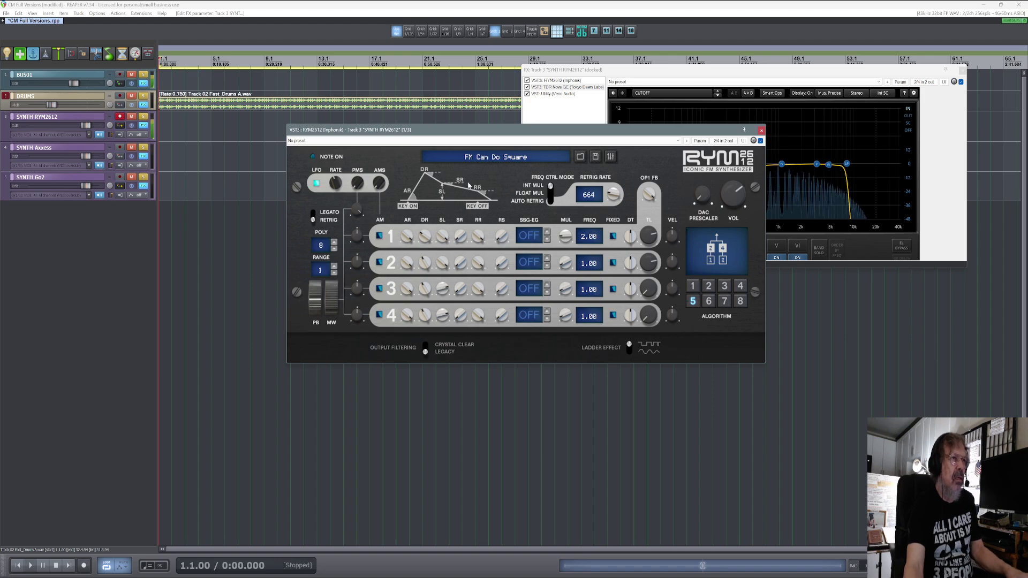
Load the Hello CSM patch and set its frequency control mode to Float Mul.
left_click(523, 159)
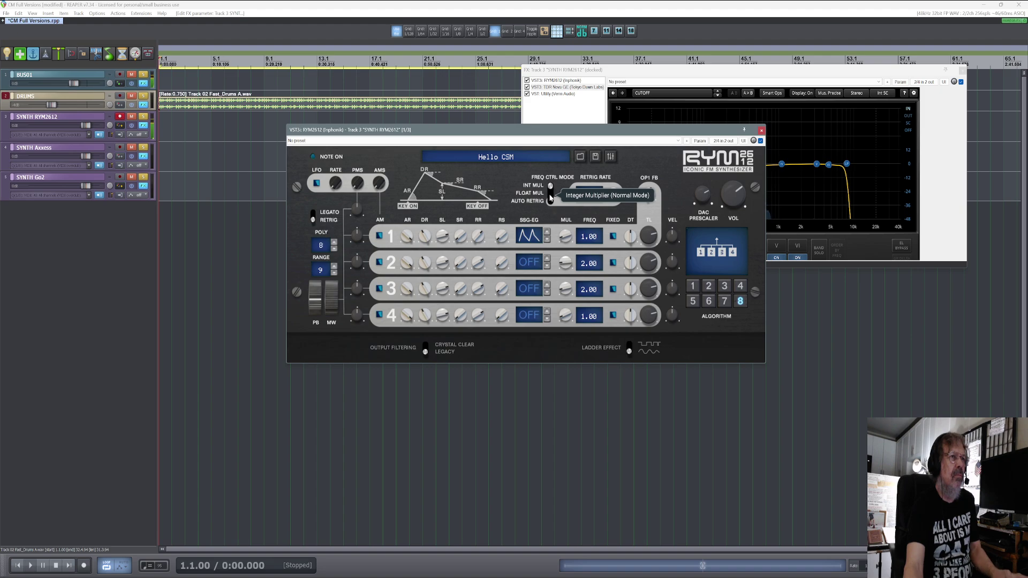
left_click(550, 198)
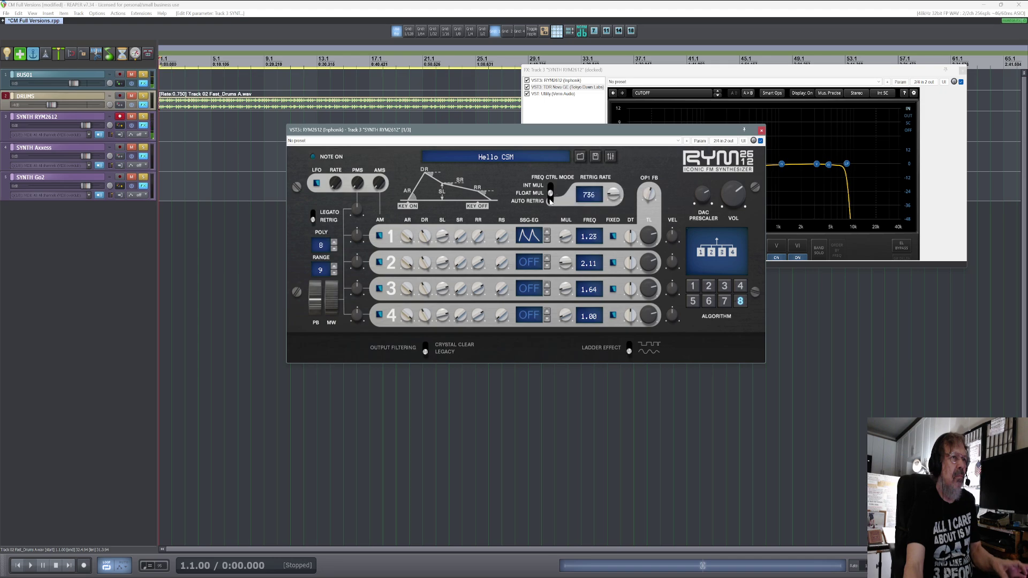
Replace the current RYM2612 patch with the Marble Bass patch.
left_click(496, 156)
scroll(470, 259, "down", 5)
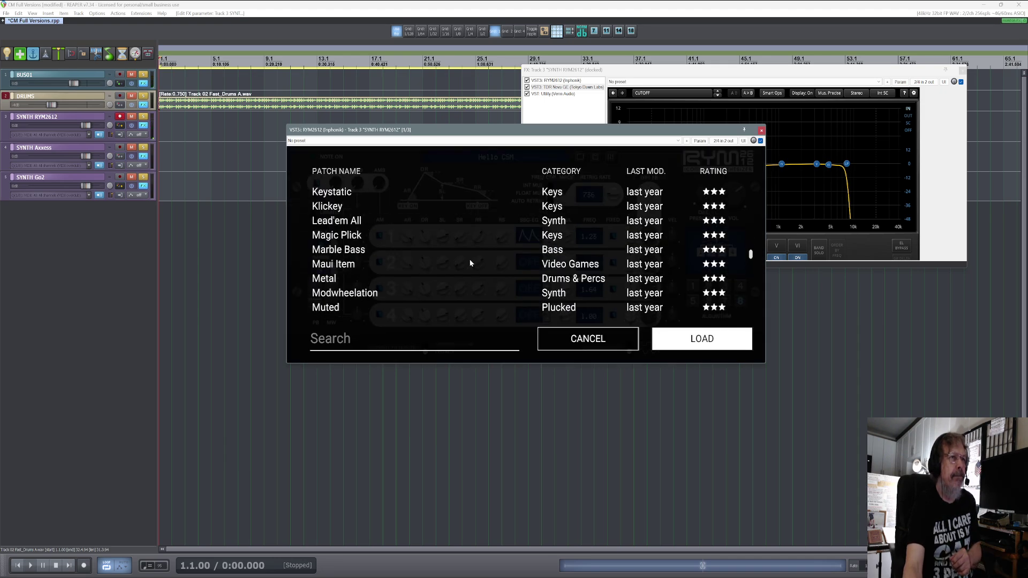
double_click(354, 252)
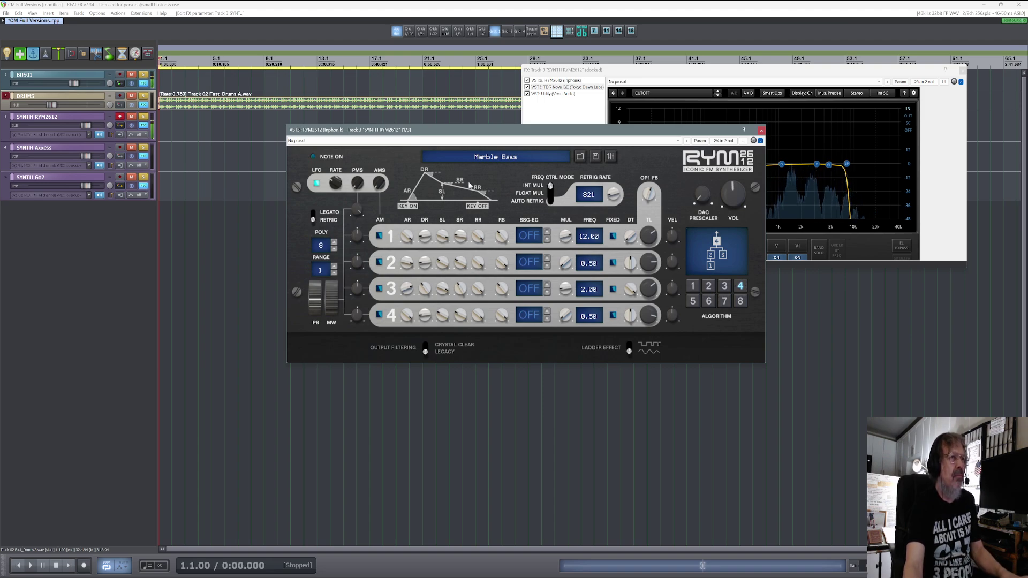
Load the Metal percussion patch in RYM2612 and replace it with the Muted plucked patch.
left_click(514, 157)
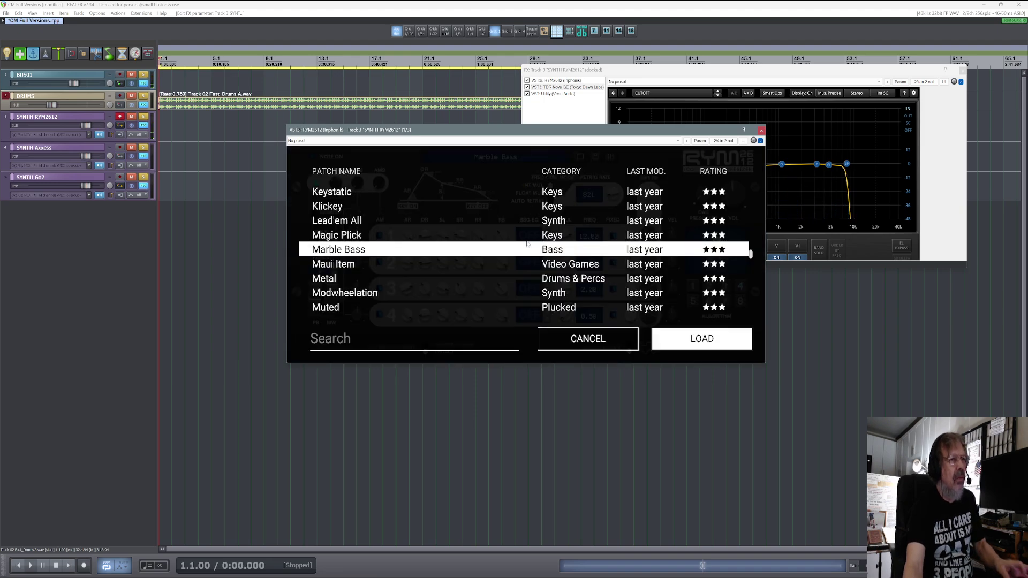
left_click(541, 279)
scroll(547, 263, "down", 1)
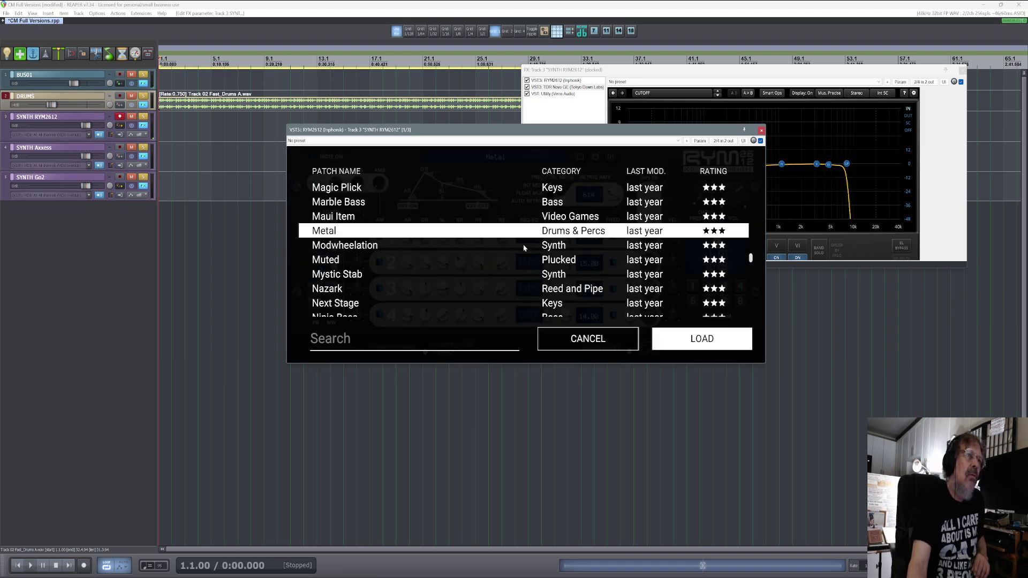
double_click(558, 260)
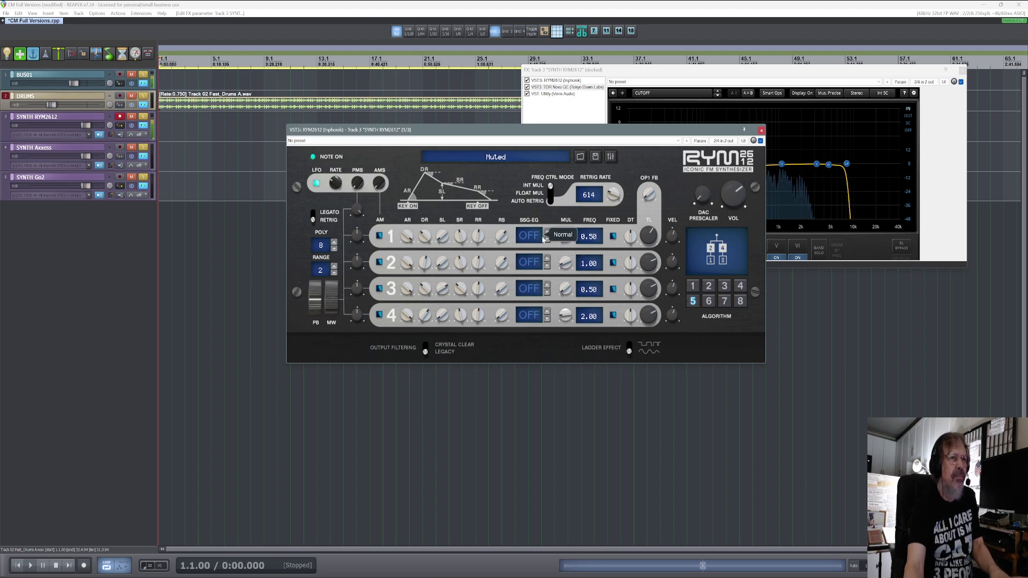
Find the Perfect Fifth keys patch further down the RYM2612 patch list and load it.
left_click(496, 156)
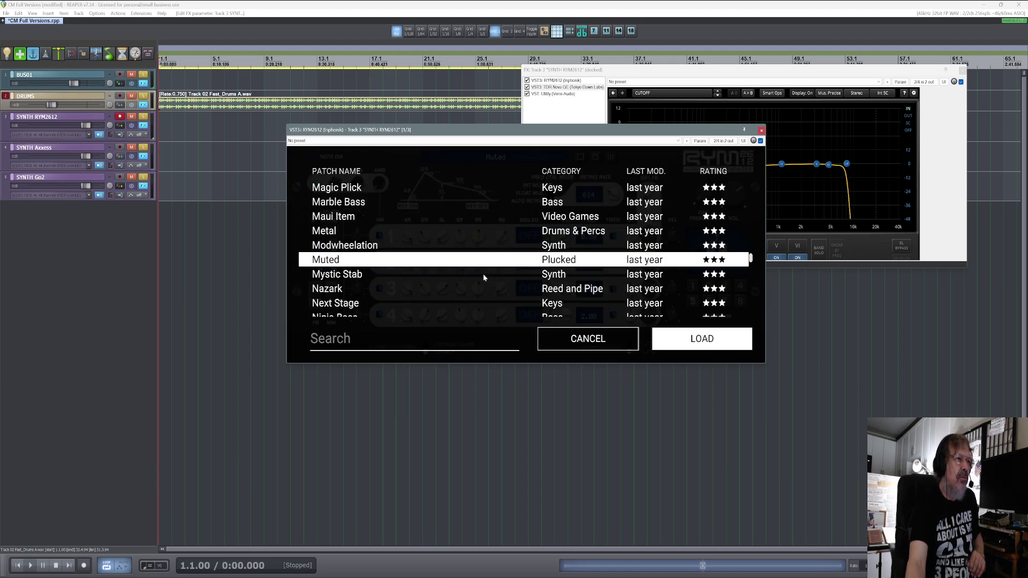
scroll(484, 278, "down", 3)
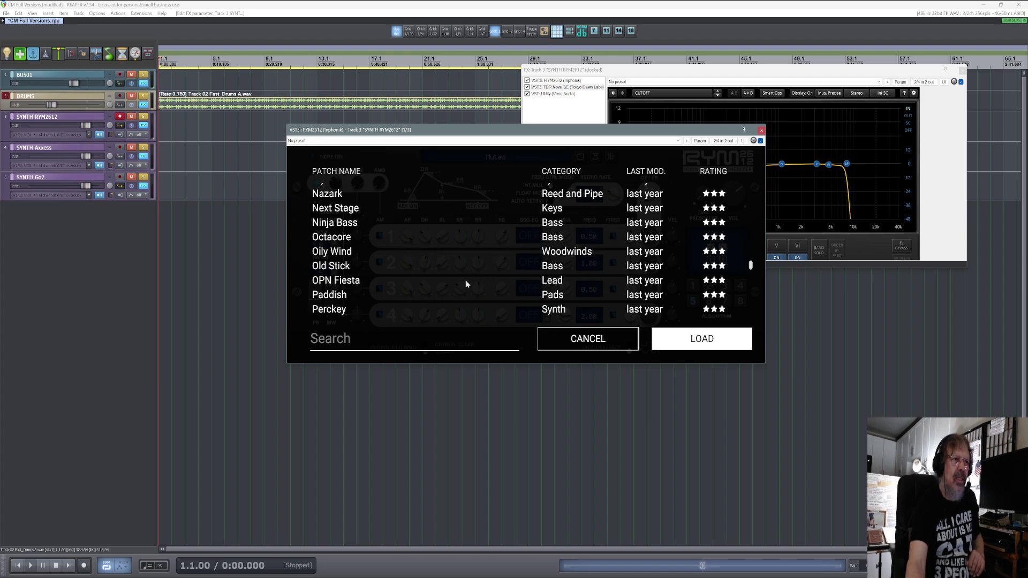
scroll(467, 283, "down", 3)
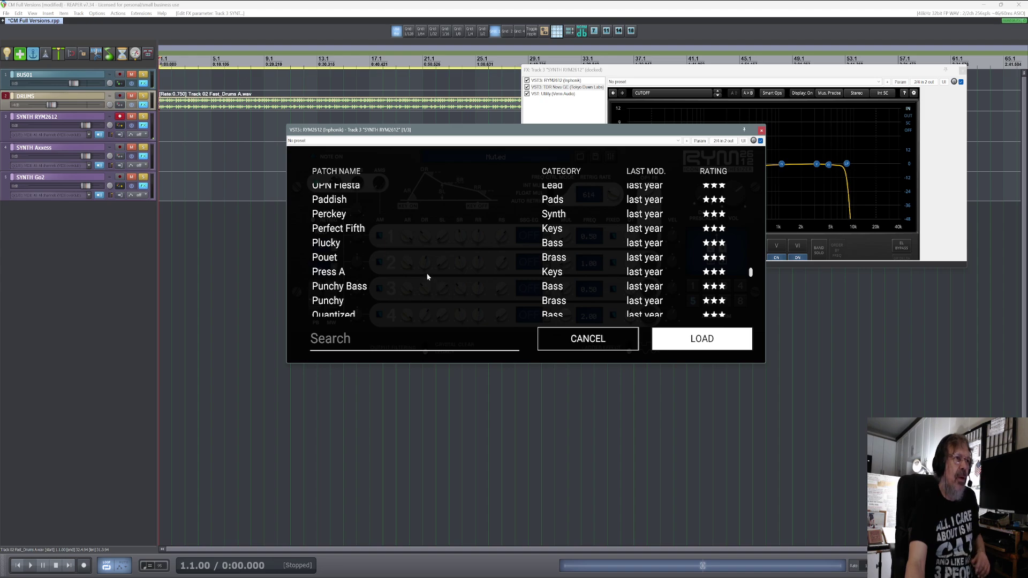
double_click(376, 229)
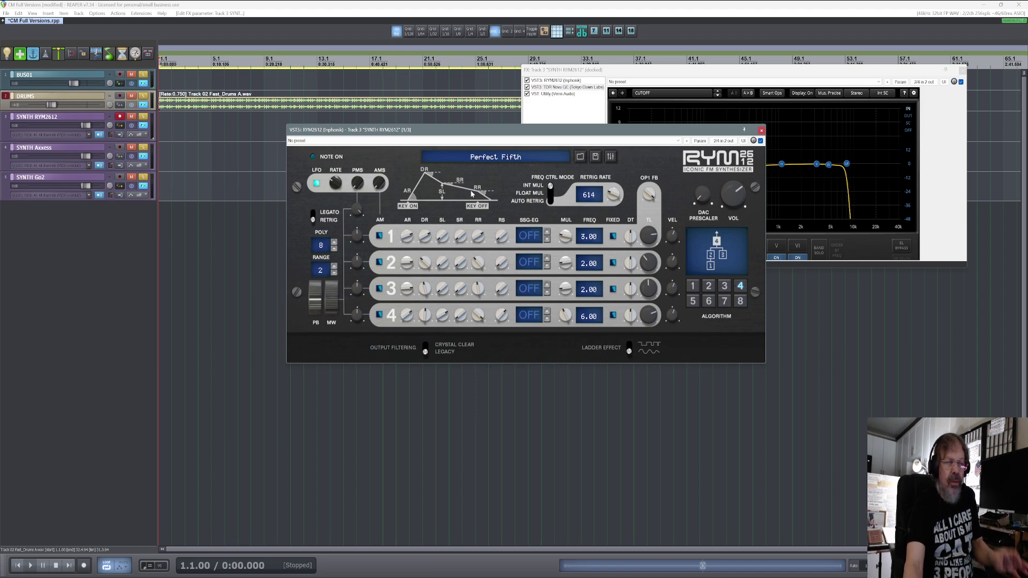
Load the Smoothie patch in RYM2612 and try the different operator algorithms on it, starting with algorithm 1.
left_click(495, 156)
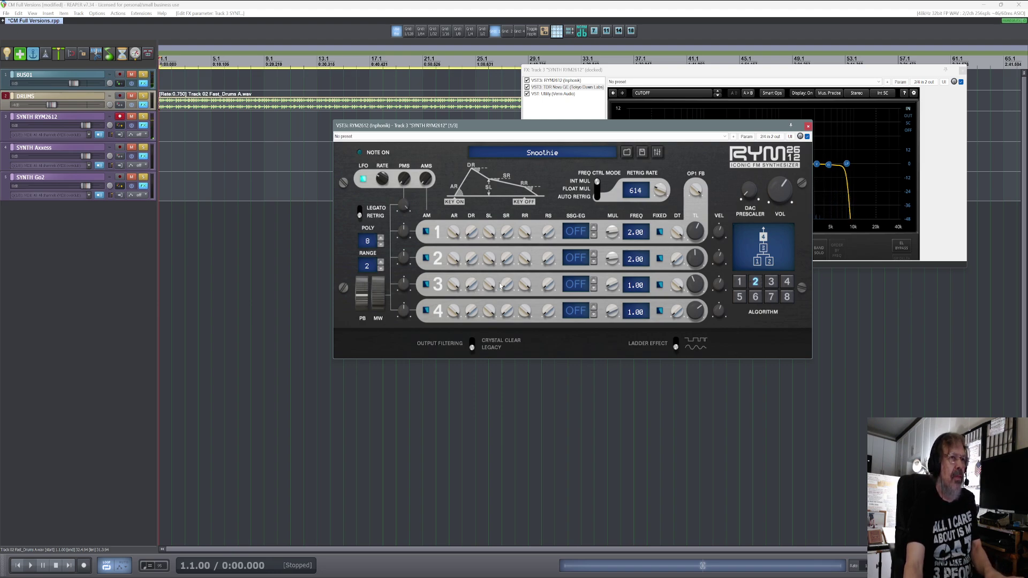
mouse_move(500, 287)
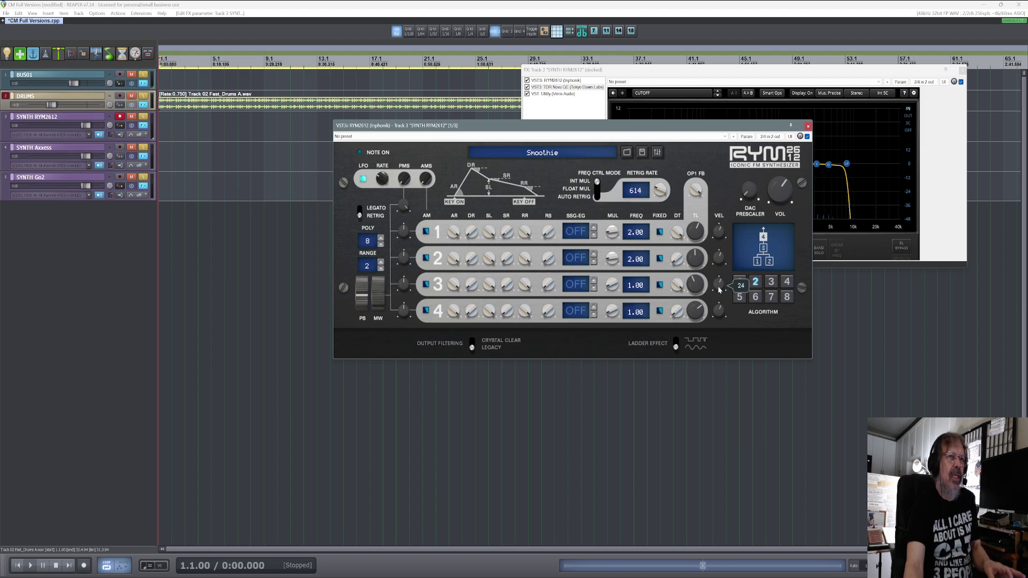
left_click(741, 285)
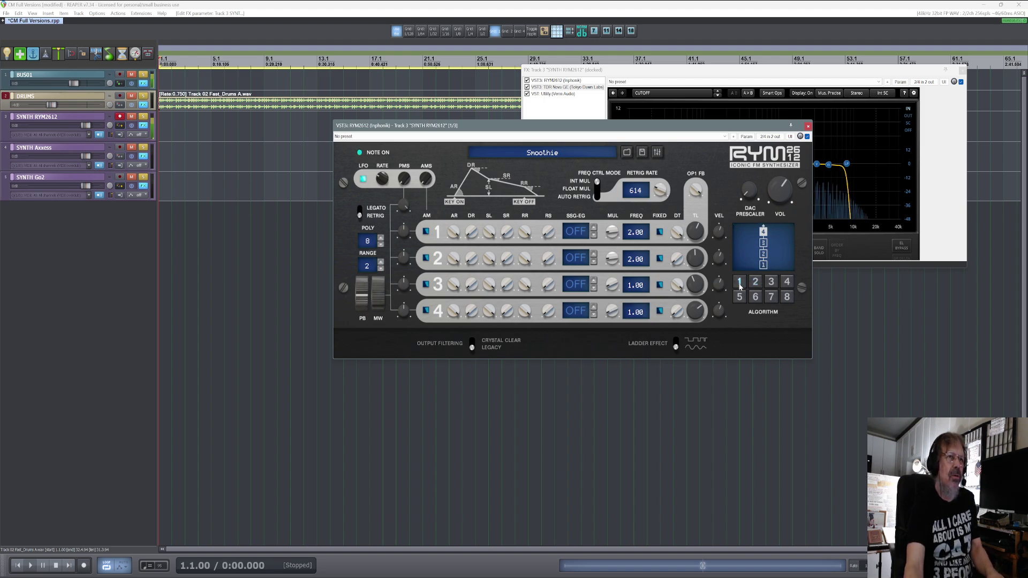
left_click(754, 286)
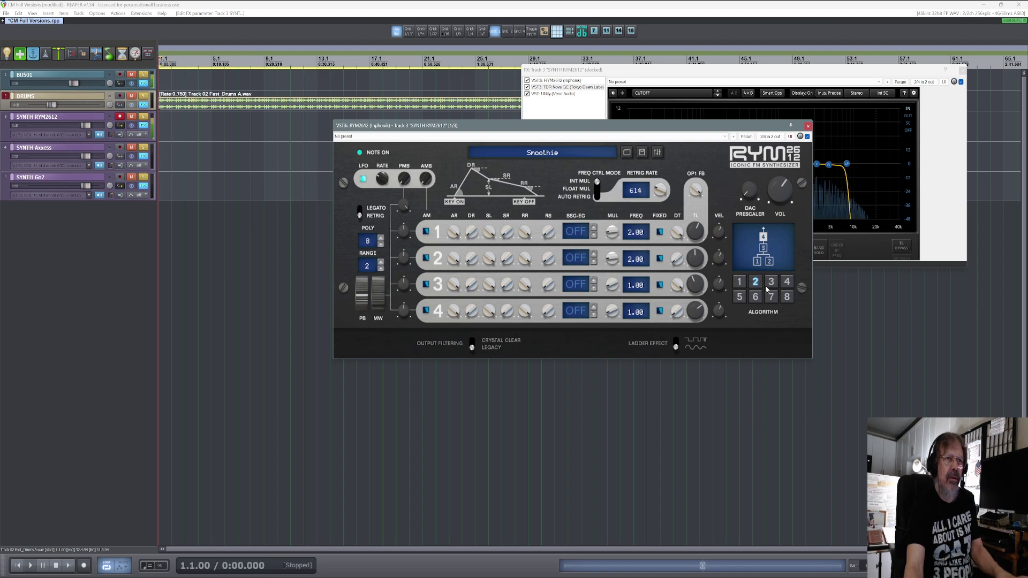
left_click(771, 283)
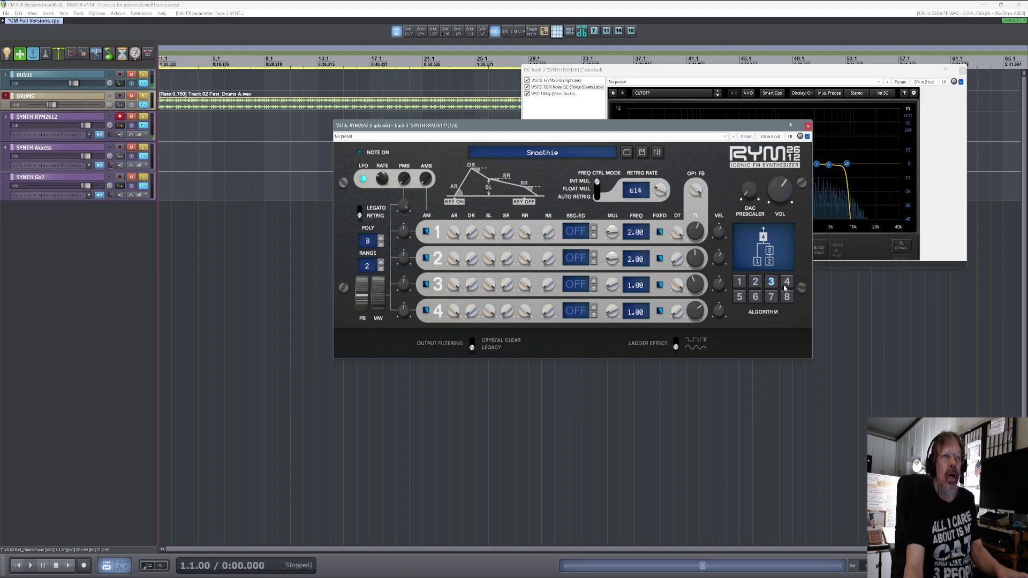
left_click(785, 282)
left_click(740, 296)
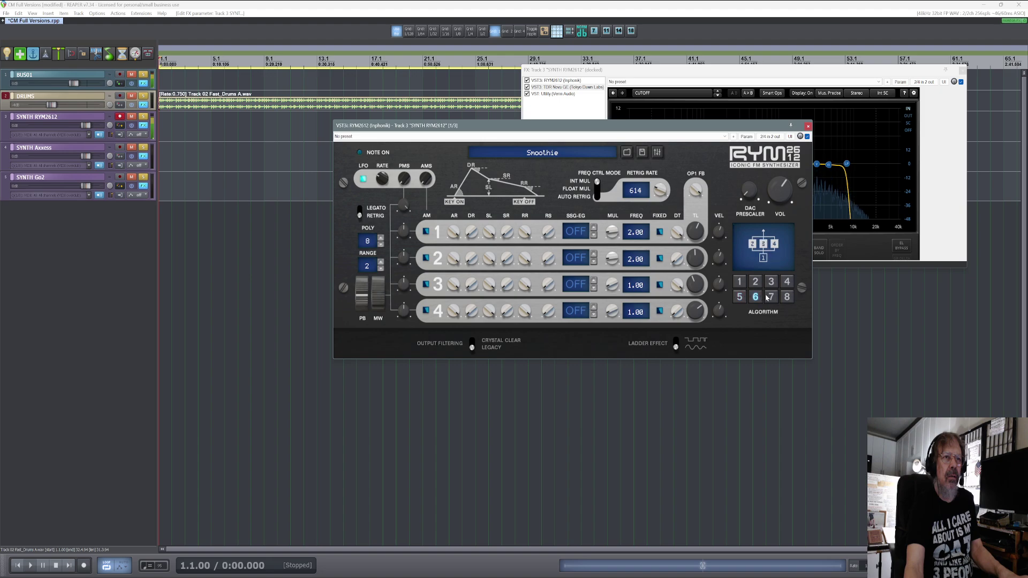
left_click(771, 296)
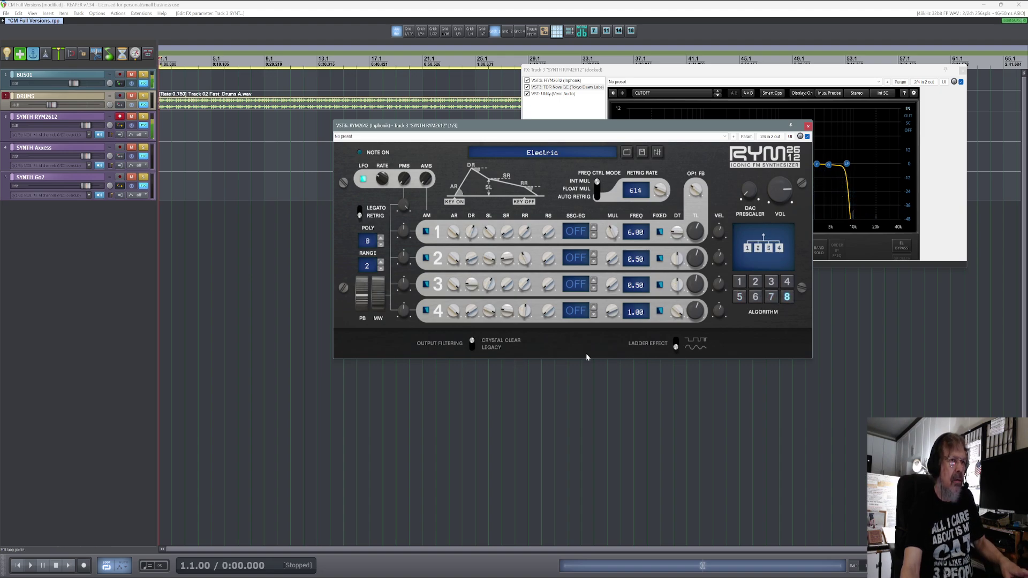
Compare the Electric patch with the ladder effect on and off, and close the RYM2612 plugin and effects chain windows.
left_click(677, 345)
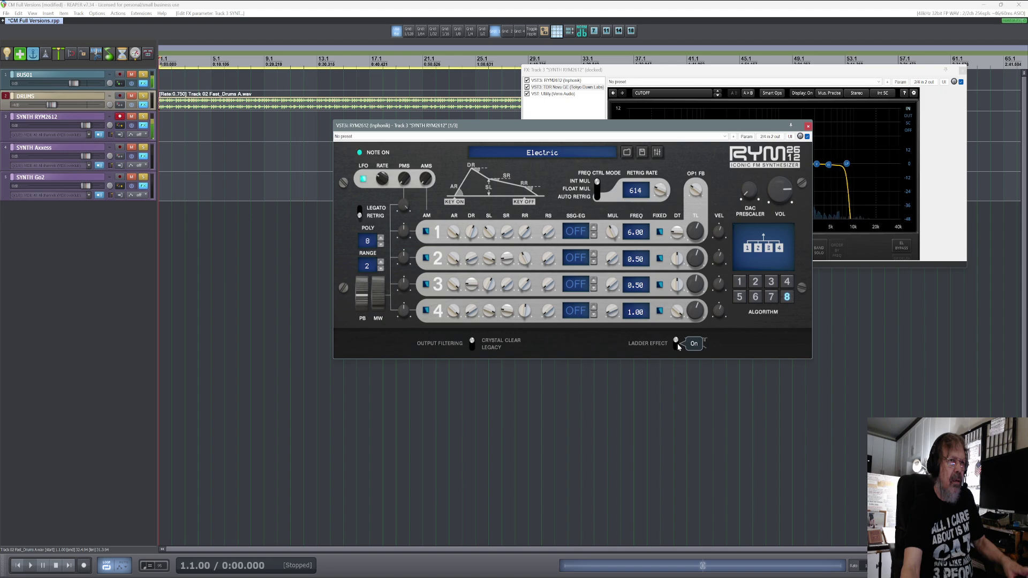
left_click(677, 347)
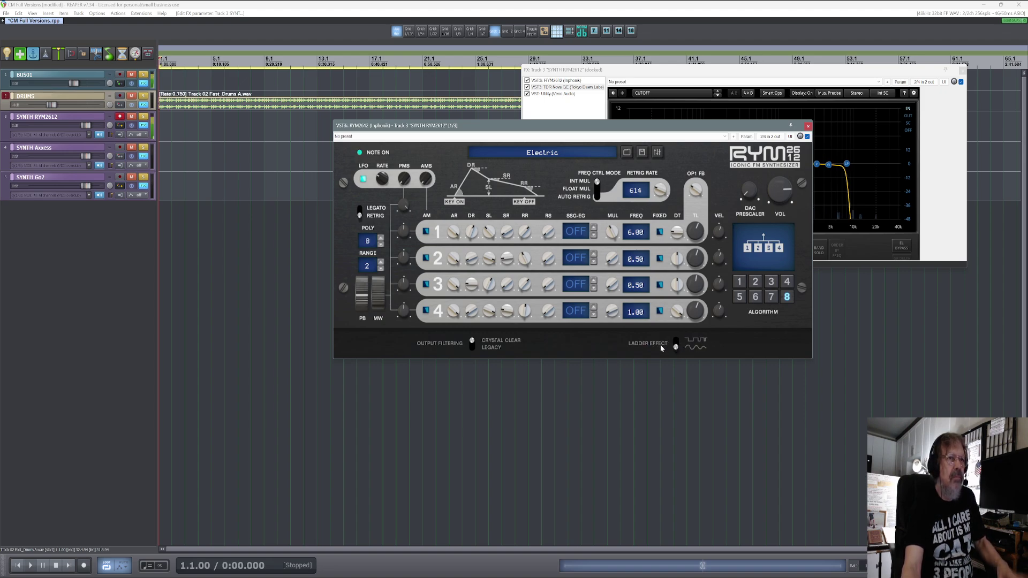
key("Escape")
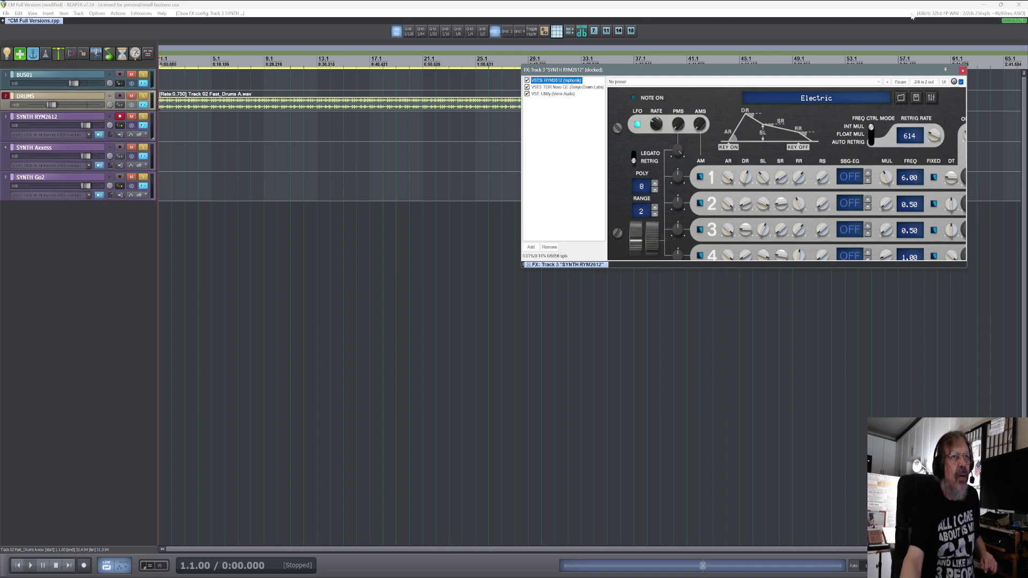
key("Escape")
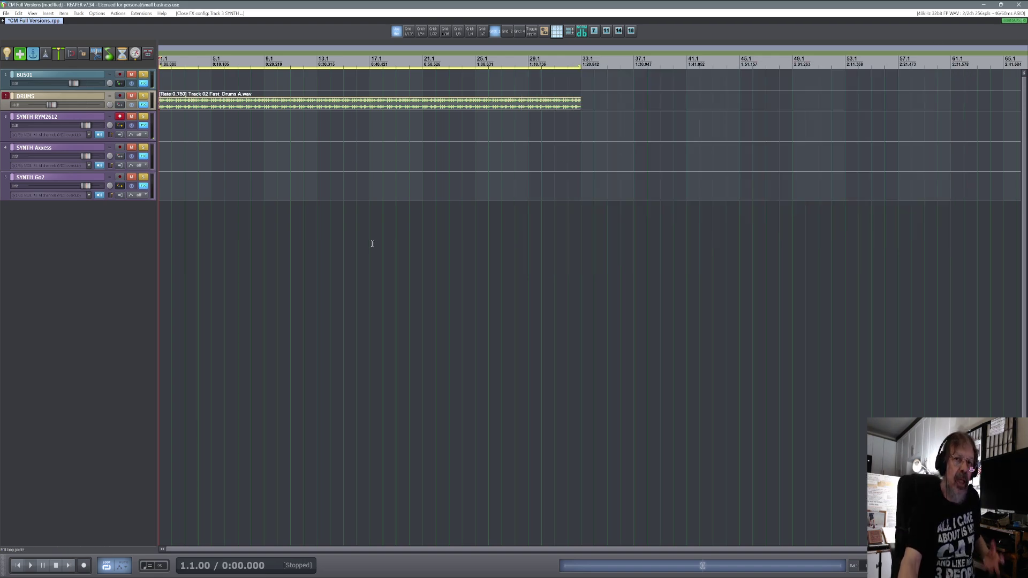
Open the SYNTH Axxess track's effects chain and float the Axxess synth in its own window over the middle of the arrangement.
left_click(268, 170)
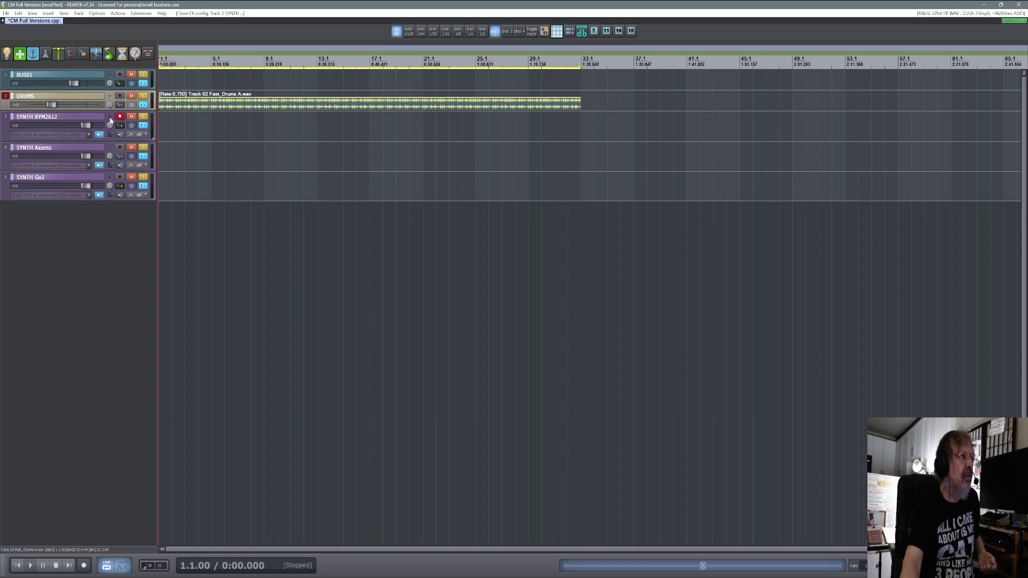
key("f")
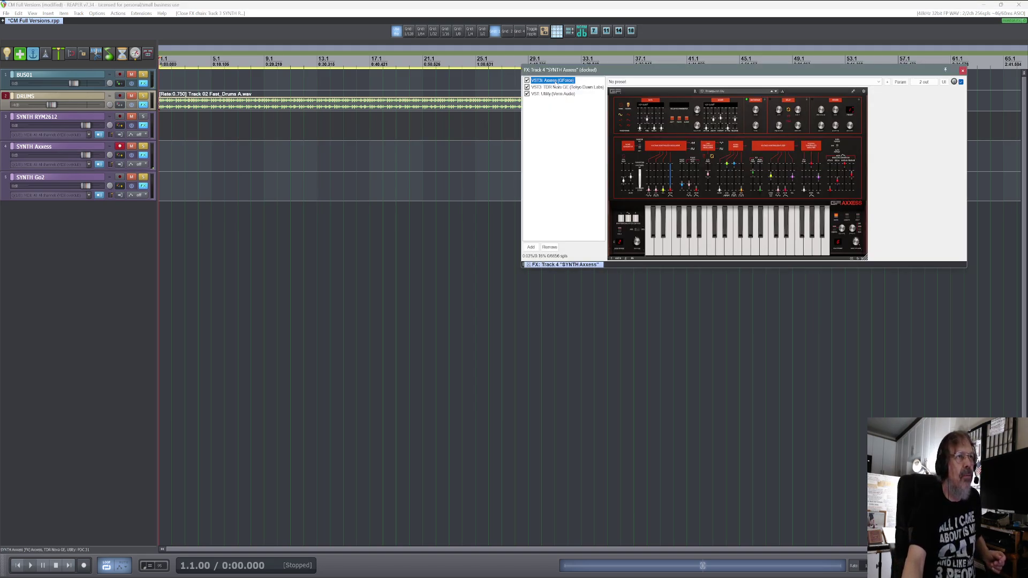
double_click(552, 80)
left_click_drag(212, 19, 615, 156)
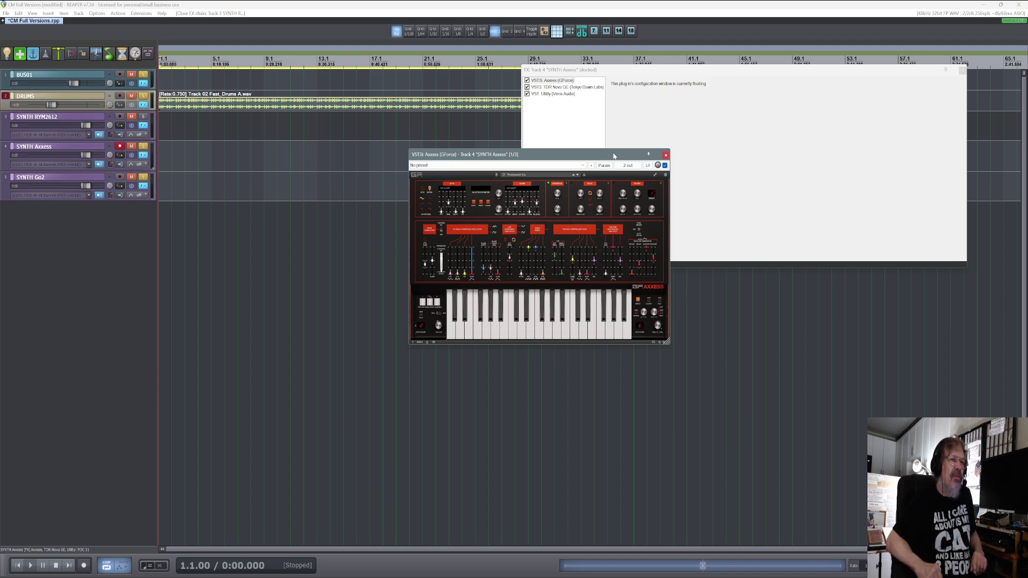
Audition the Axxess sound with several notes on its on-screen keyboard and play the project with the drum track.
left_click(496, 329)
left_click(518, 310)
left_click(557, 321)
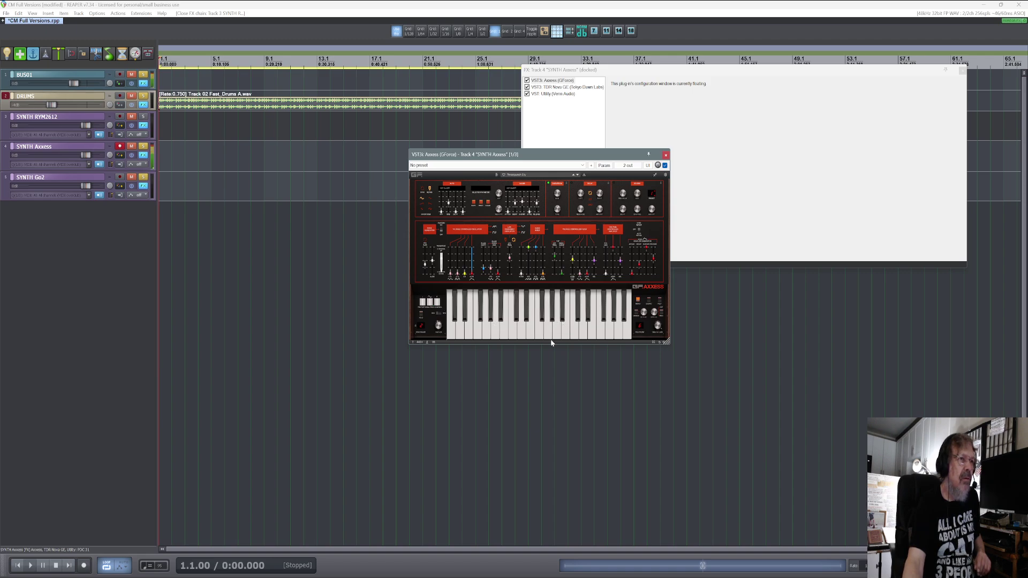
left_click(491, 328)
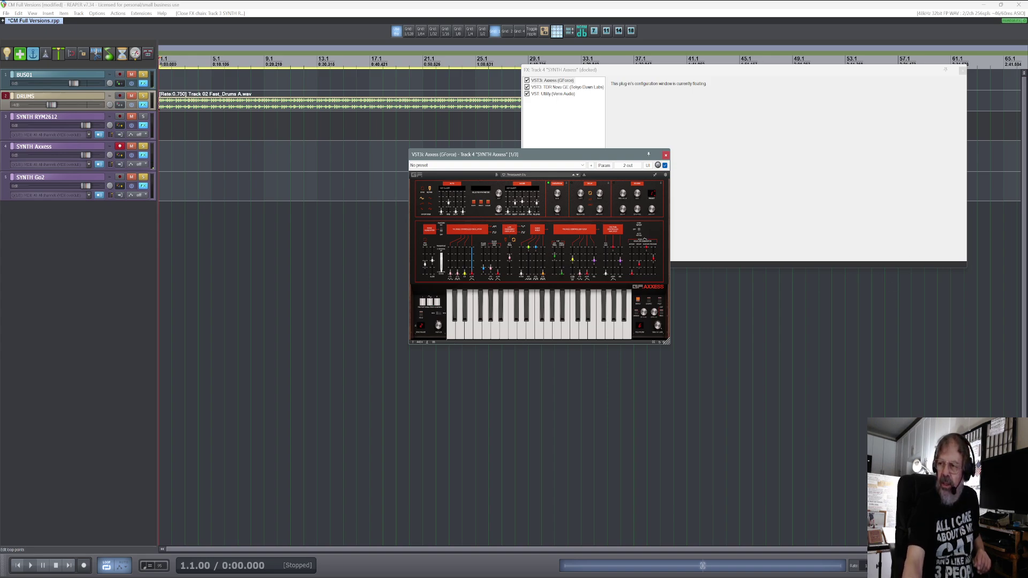
left_click(532, 333)
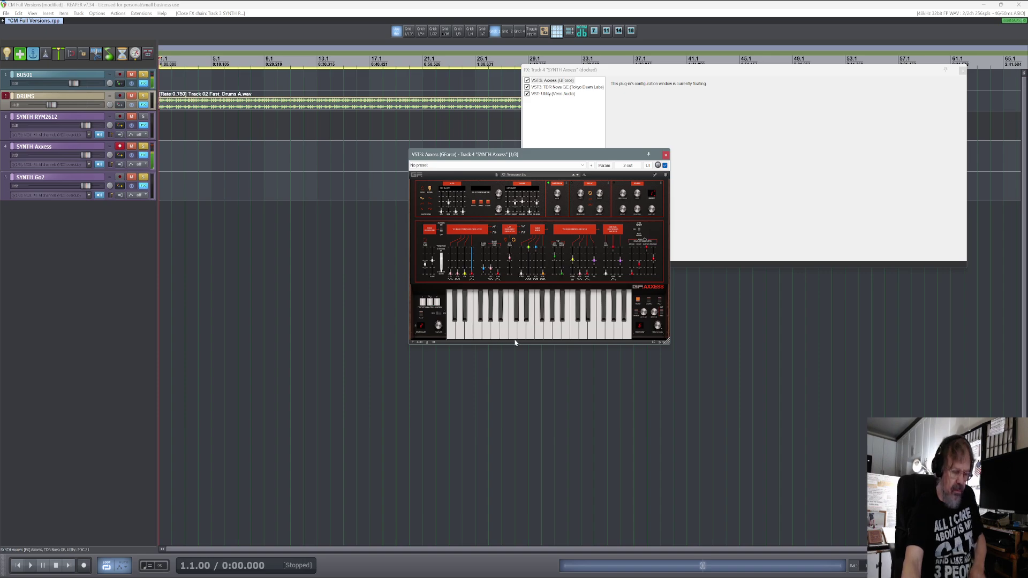
key("space")
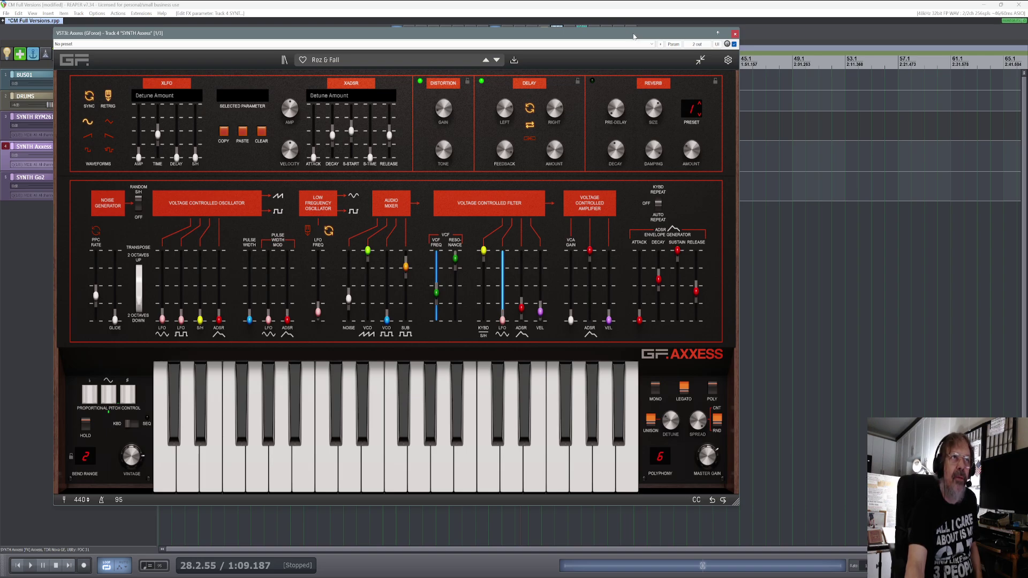
Filter the Axxess patch browser to the Basses category and load the Electronica Bass patch.
left_click(645, 5)
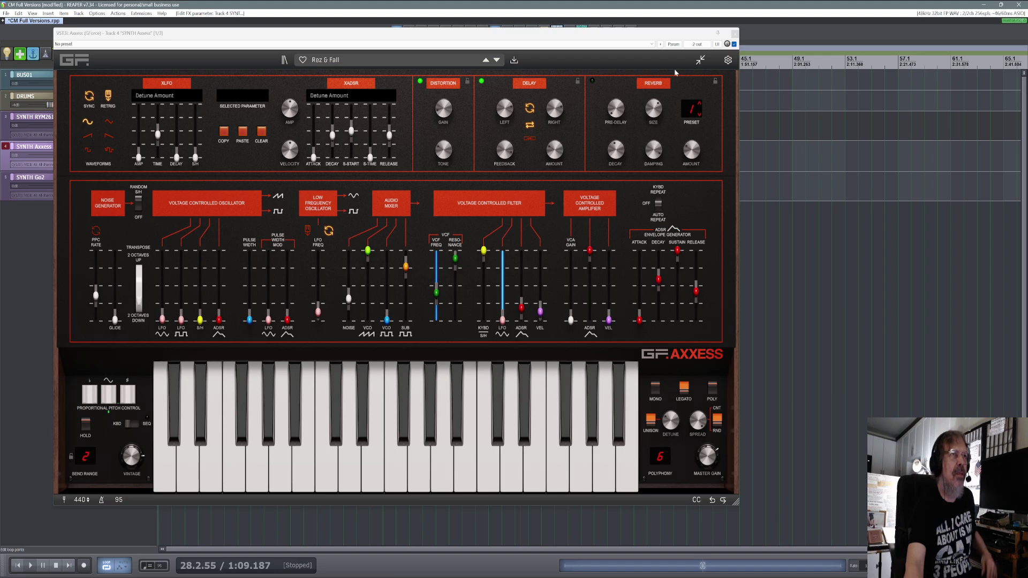
left_click(605, 39)
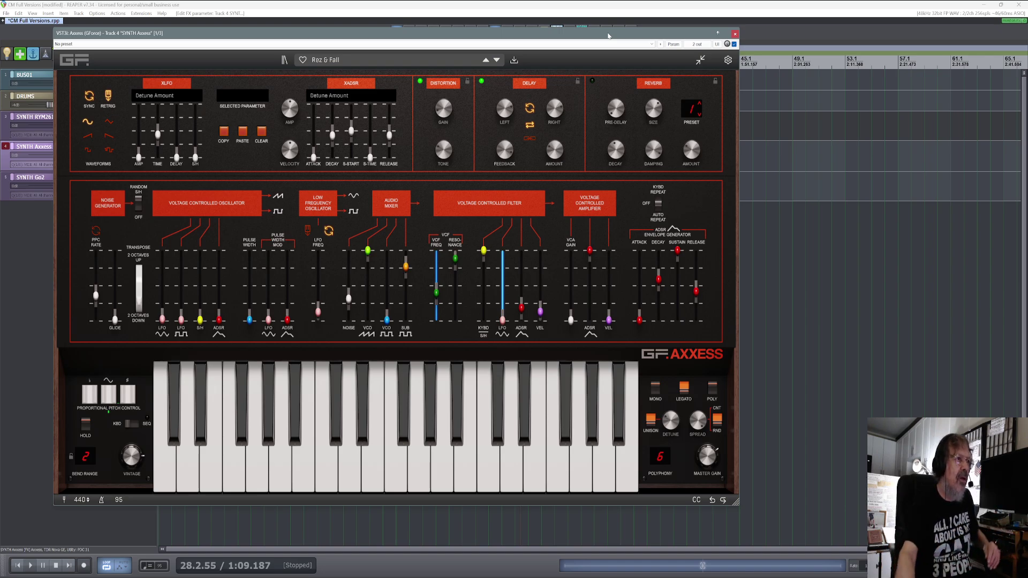
left_click(350, 60)
left_click(229, 196)
left_click(229, 205)
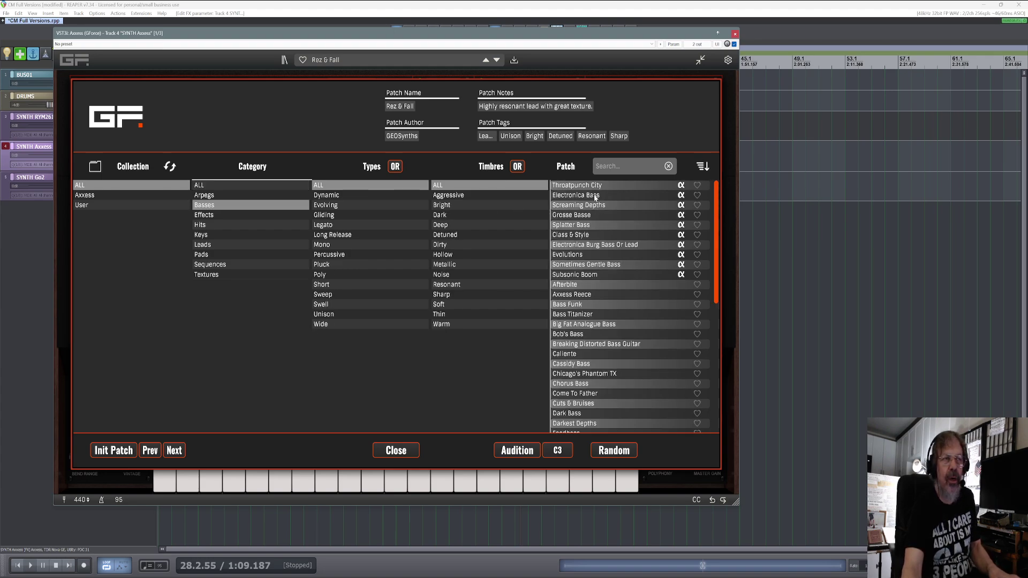
double_click(576, 196)
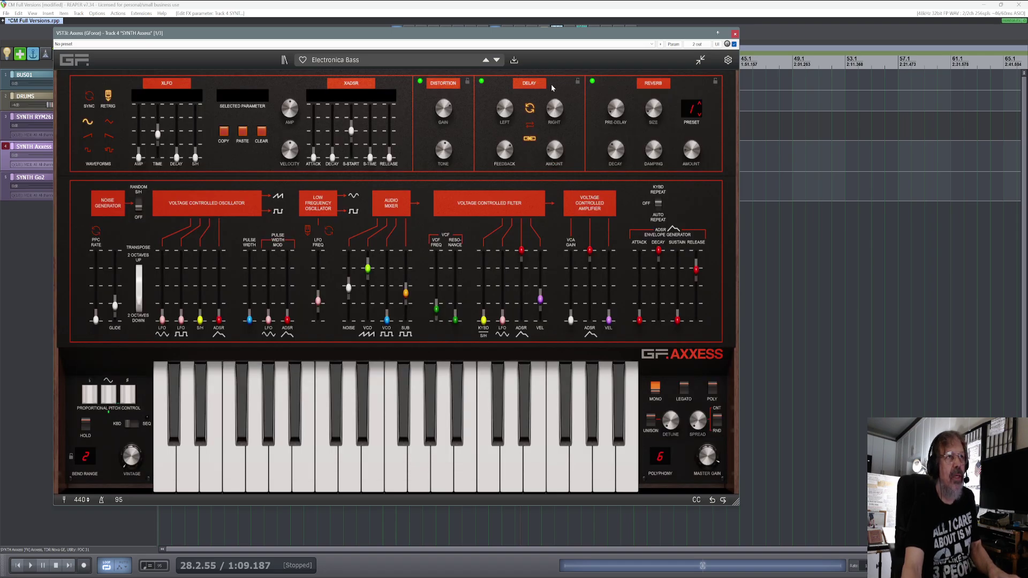
Reposition the Axxess window further into the arrangement and try out its proportional pitch control pads.
left_click_drag(561, 40, 629, 68)
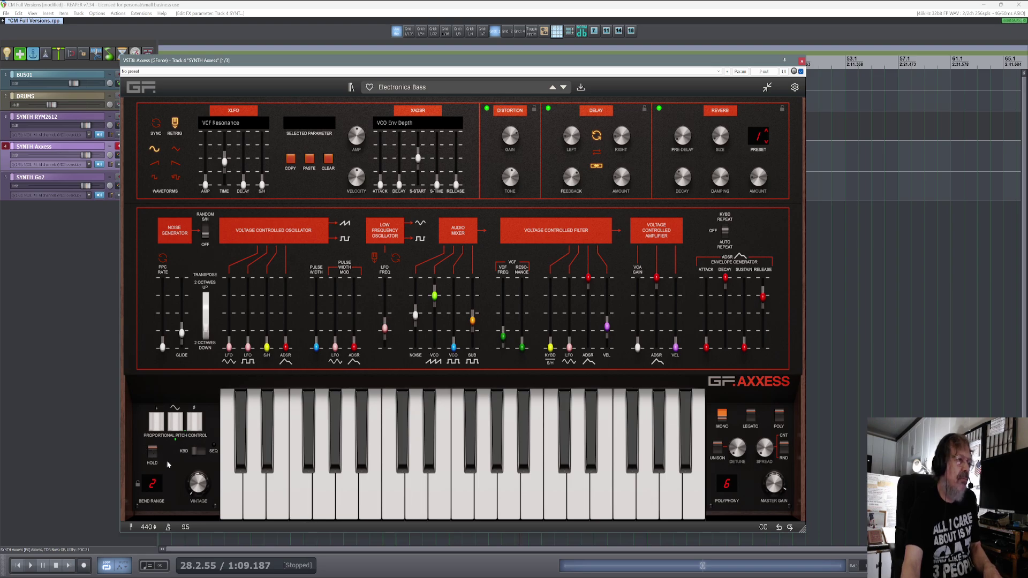
left_click(158, 428)
left_click(174, 423)
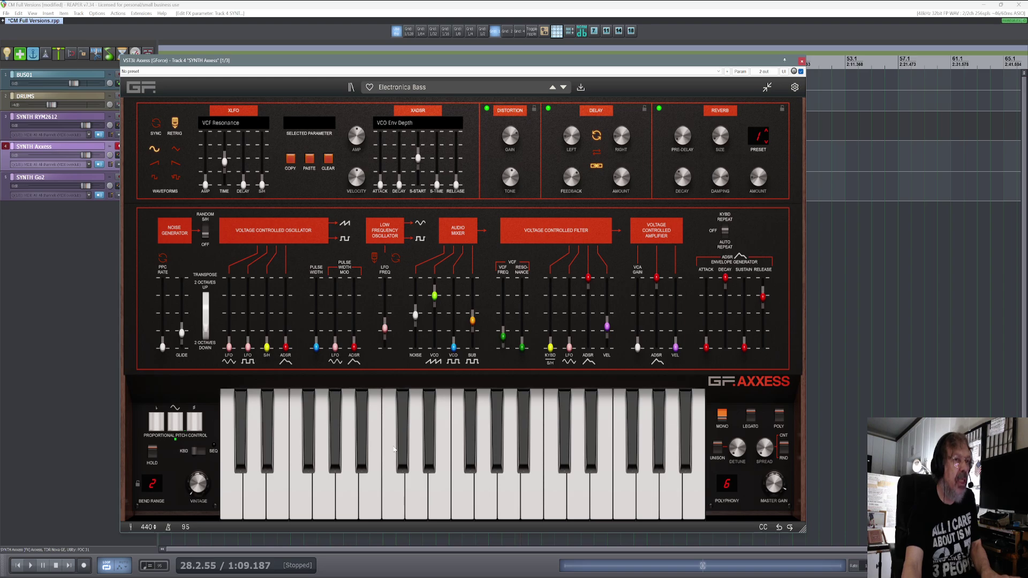
Turn on Unison for the Electronica Bass patch, compare polyphony settings of 1, 2, 3 and 6, and switch to Legato.
left_click(718, 447)
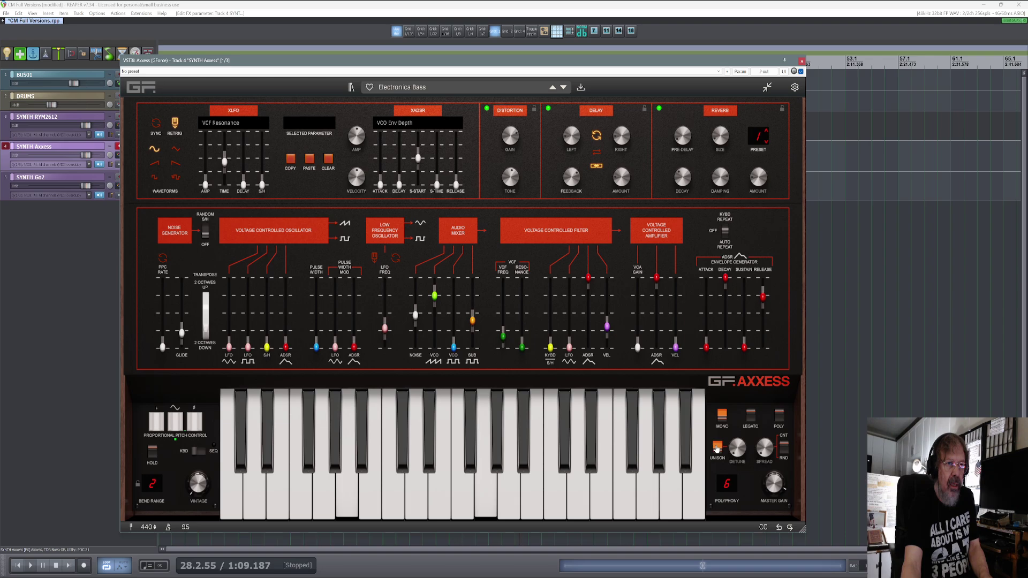
left_click_drag(733, 458, 731, 432)
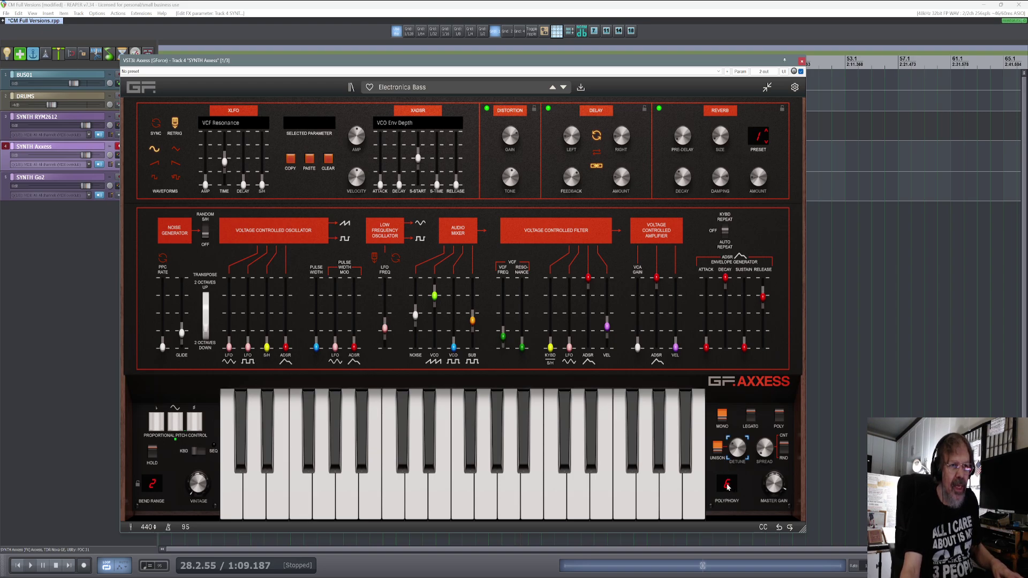
left_click_drag(729, 486, 732, 498)
left_click_drag(740, 533, 744, 556)
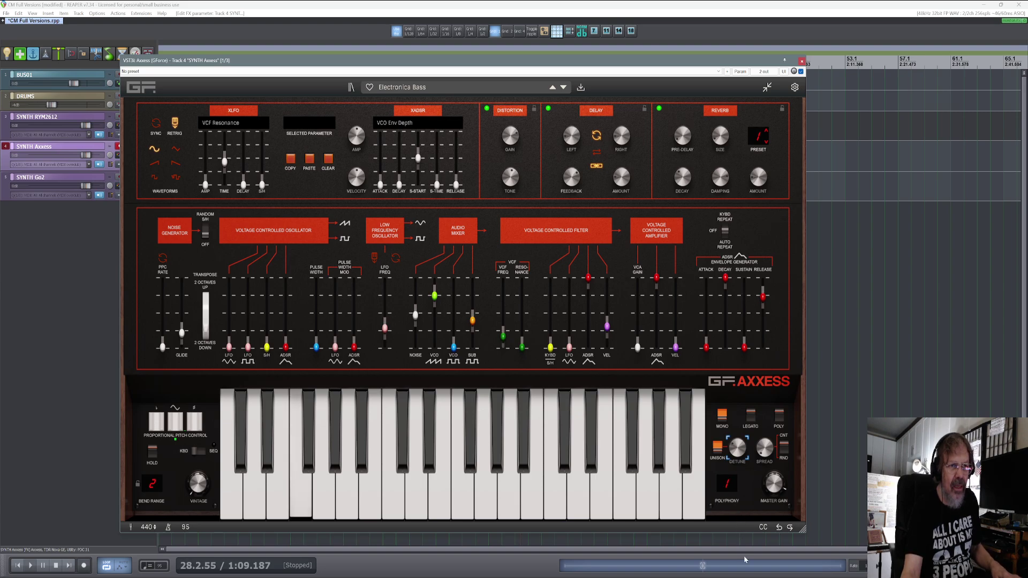
left_click_drag(728, 490, 724, 457)
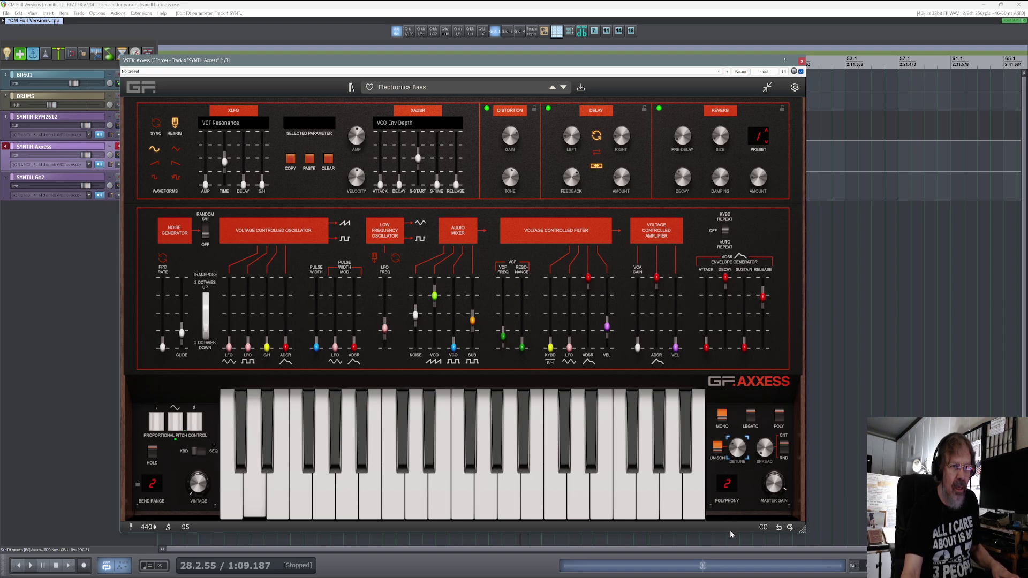
left_click_drag(729, 488, 727, 480)
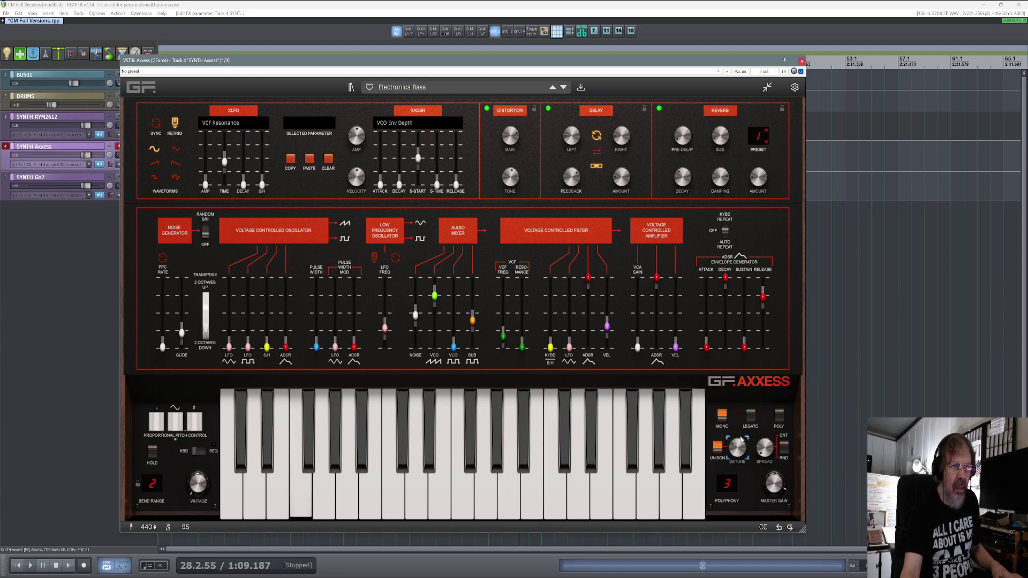
left_click_drag(734, 485, 726, 452)
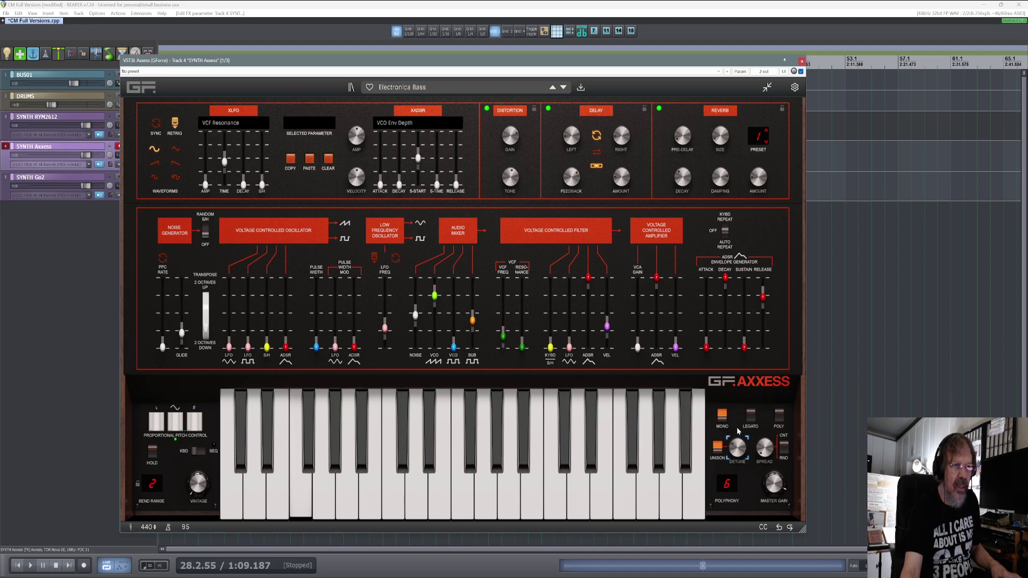
left_click(752, 415)
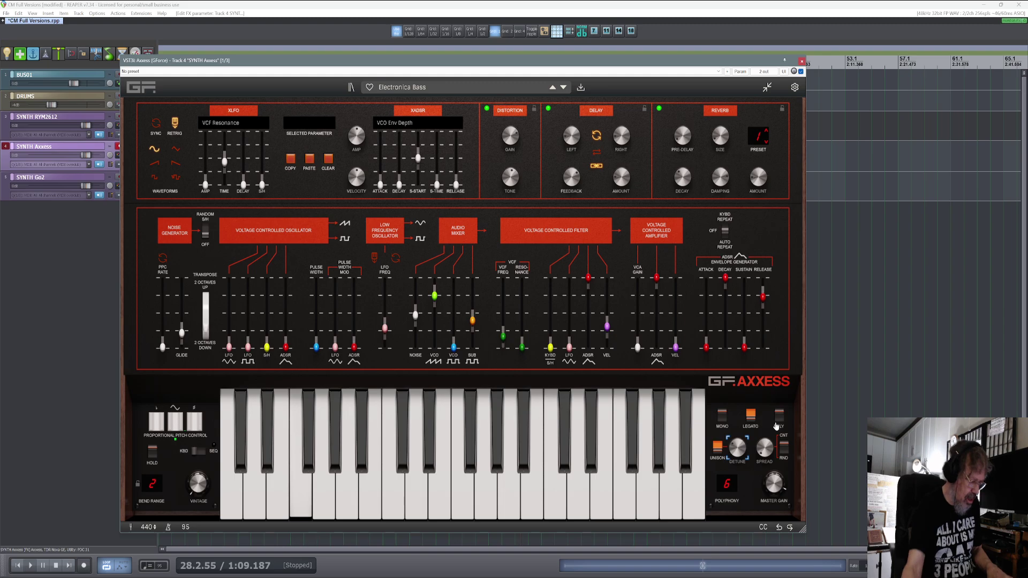
Filter the Axxess patches to Keys, load Air Supply, and audition the following patches through Celestial to Poly Pitcher.
left_click(418, 86)
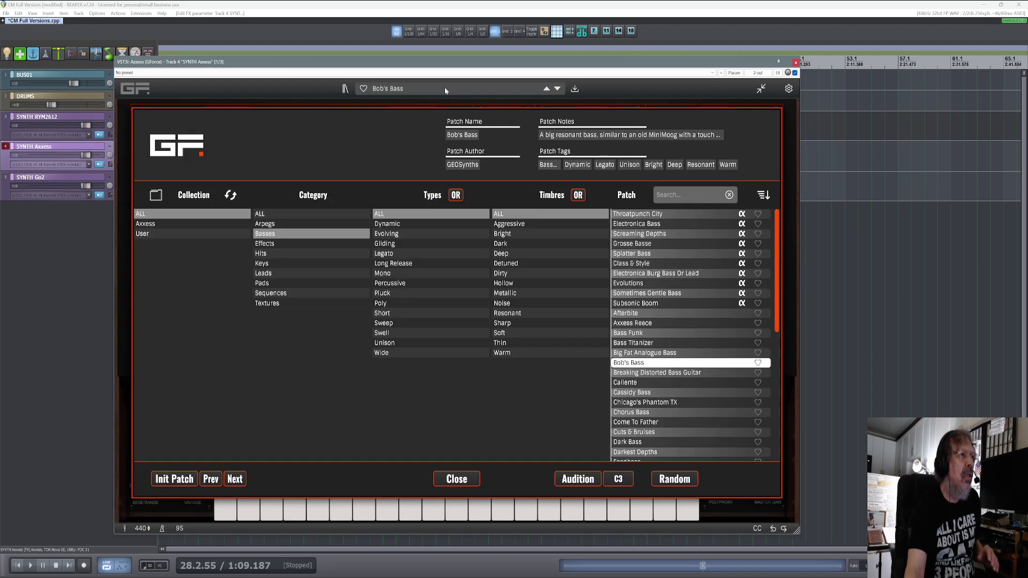
left_click(289, 265)
double_click(628, 214)
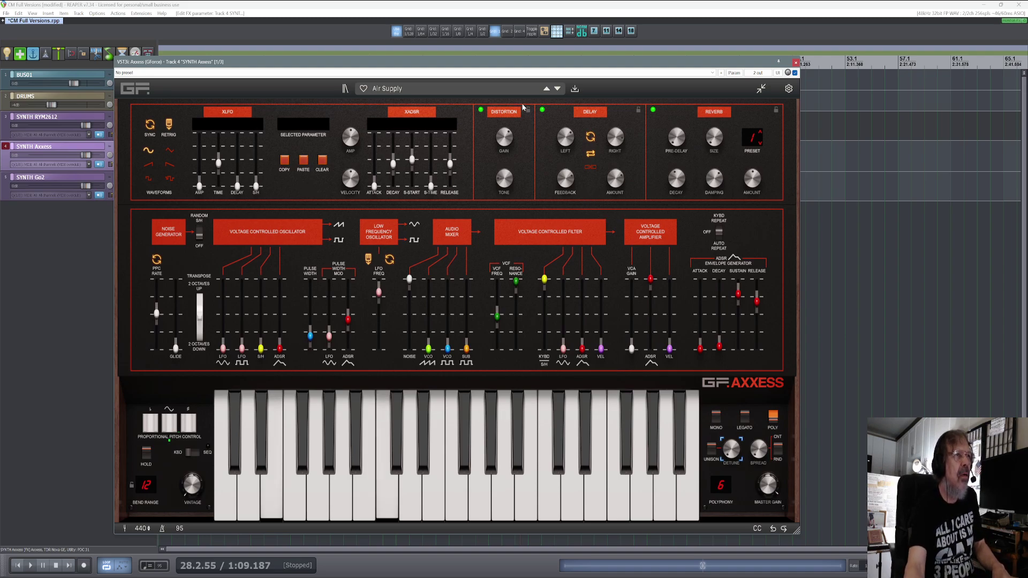
left_click(557, 89)
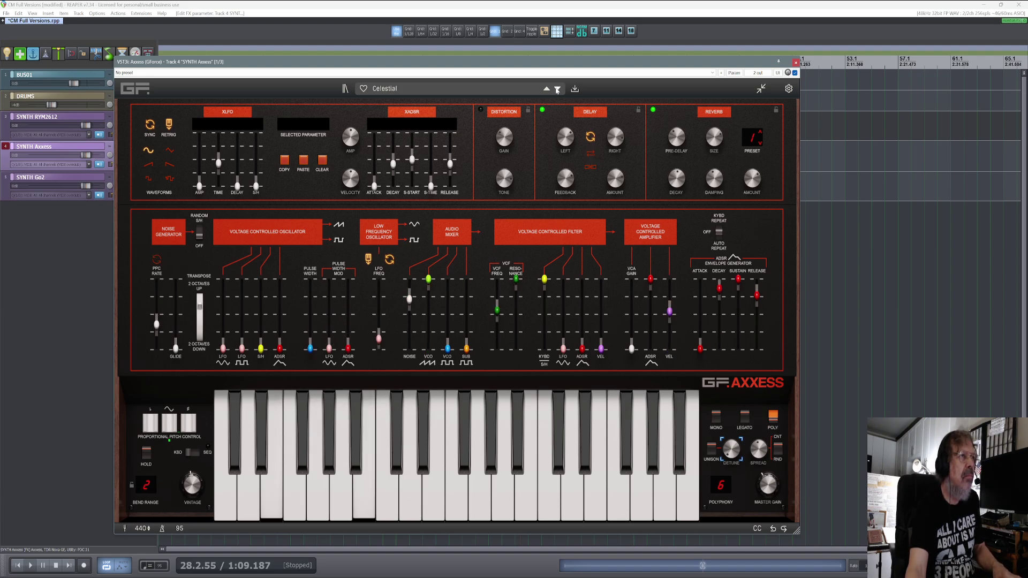
left_click(557, 89)
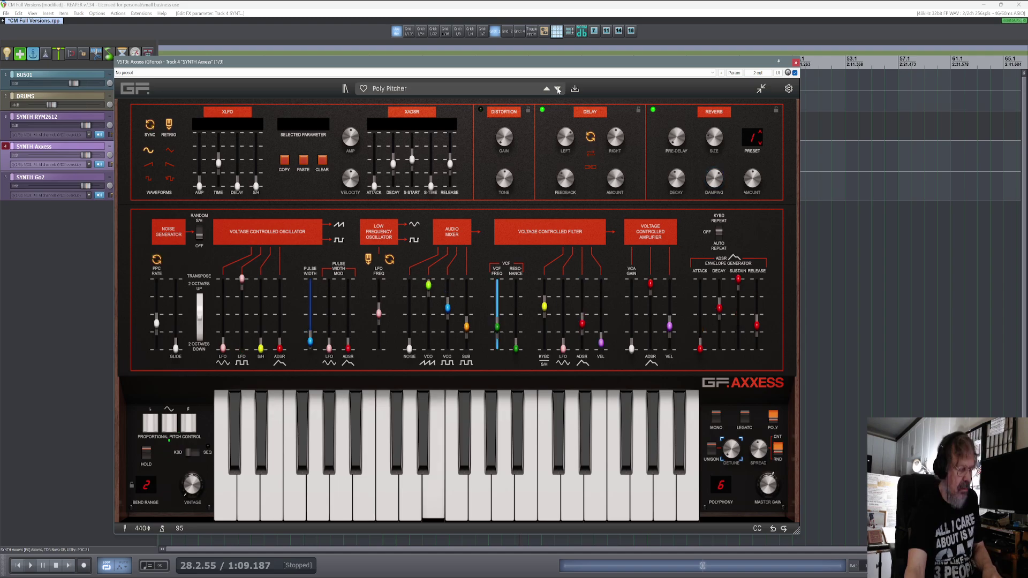
left_click(557, 89)
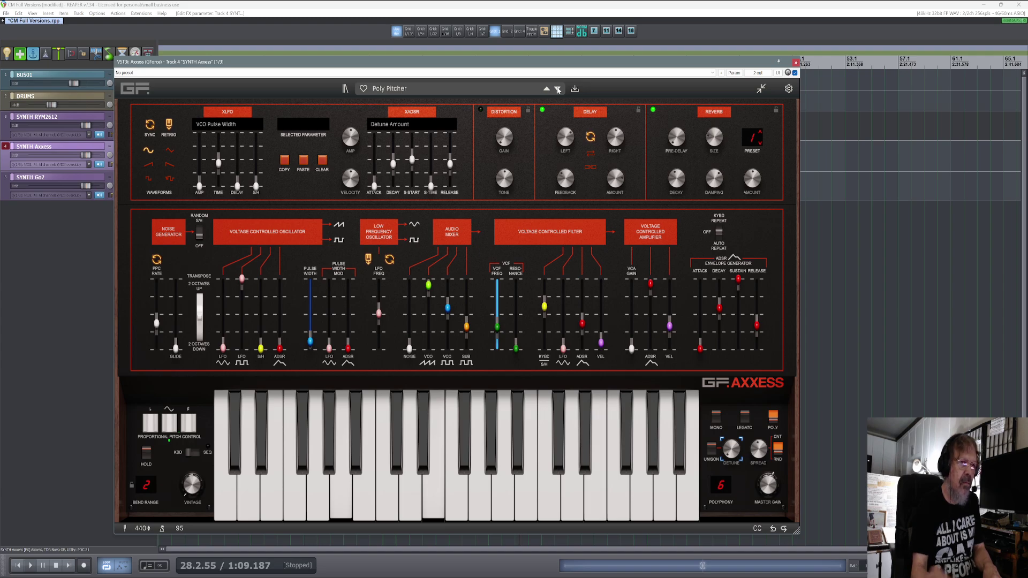
Compare Poly Pitcher with Unison on and off across the voice modes, finishing in Mono with Unison on.
left_click(711, 449)
left_click_drag(730, 454, 727, 433)
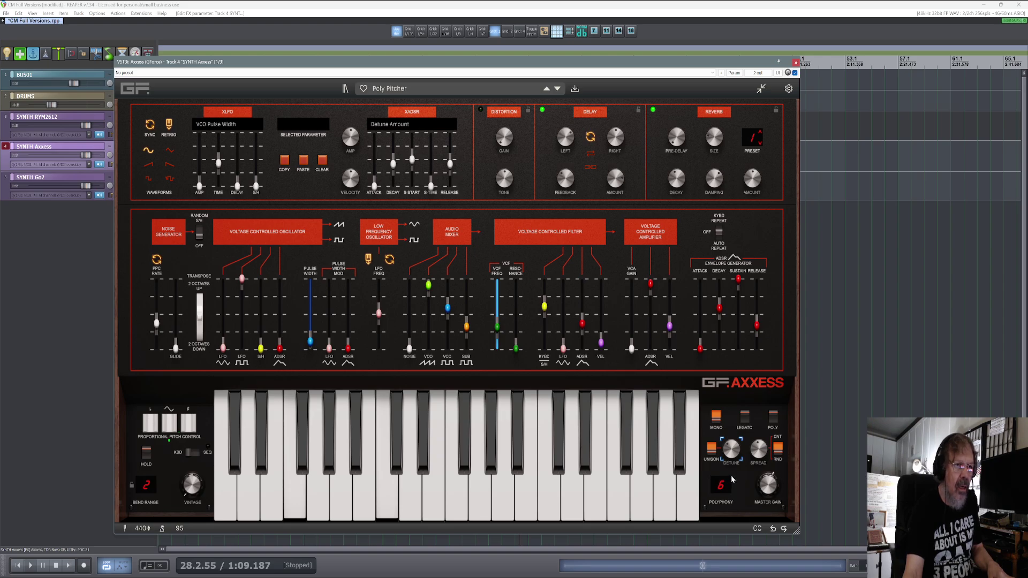
left_click(746, 422)
left_click(771, 426)
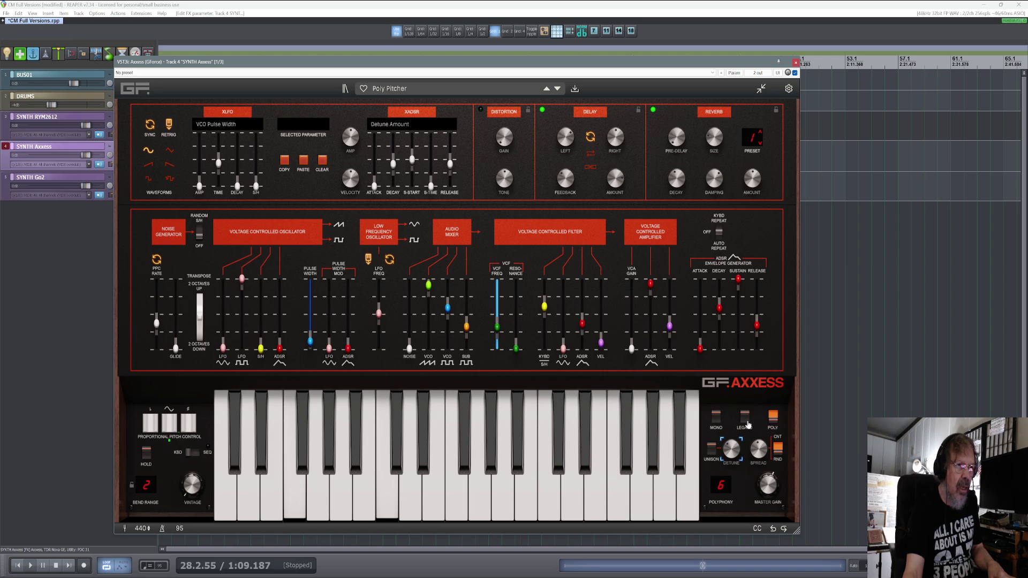
left_click(745, 423)
left_click(716, 417)
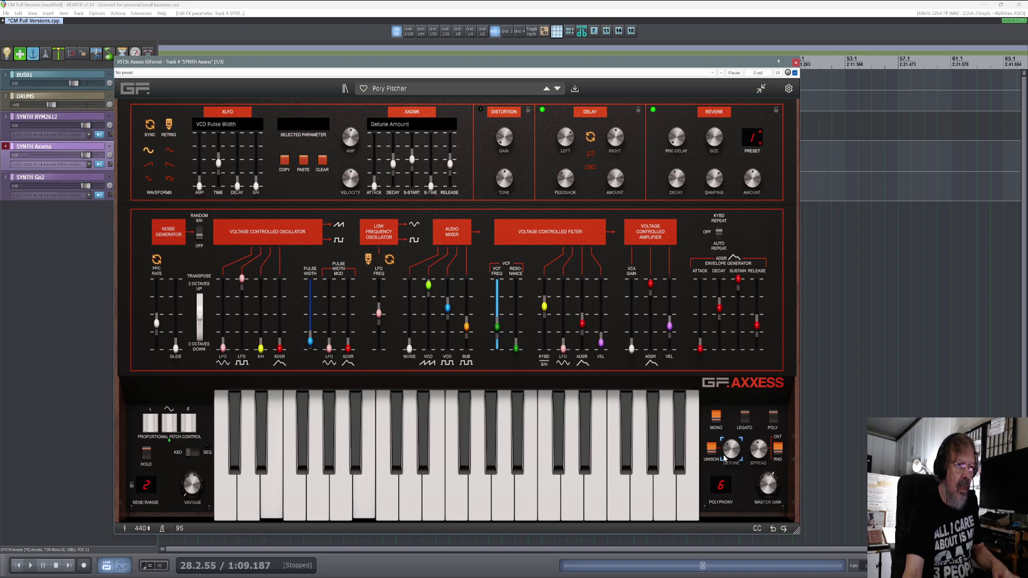
Audition the Keys patches Driven Keys and A Type Of Keyboard, plus Dimensions through Electric Piano Dirty Voltage.
left_click(547, 89)
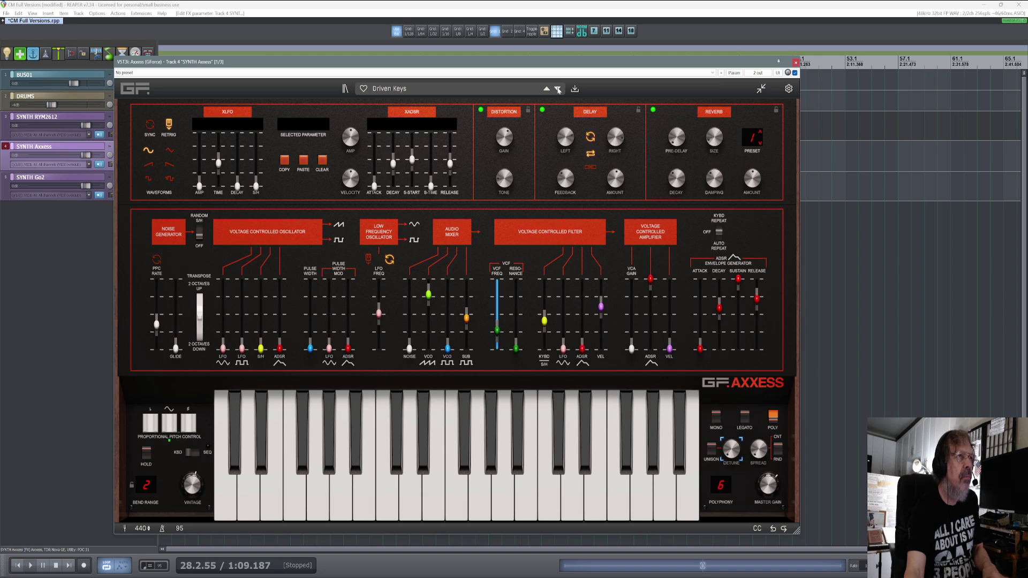
left_click(547, 88)
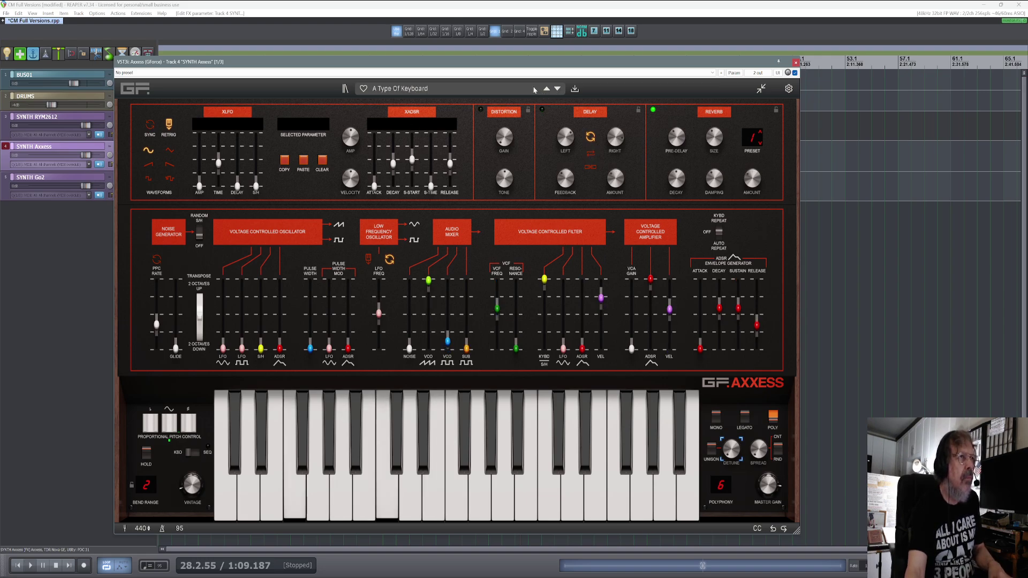
left_click(534, 89)
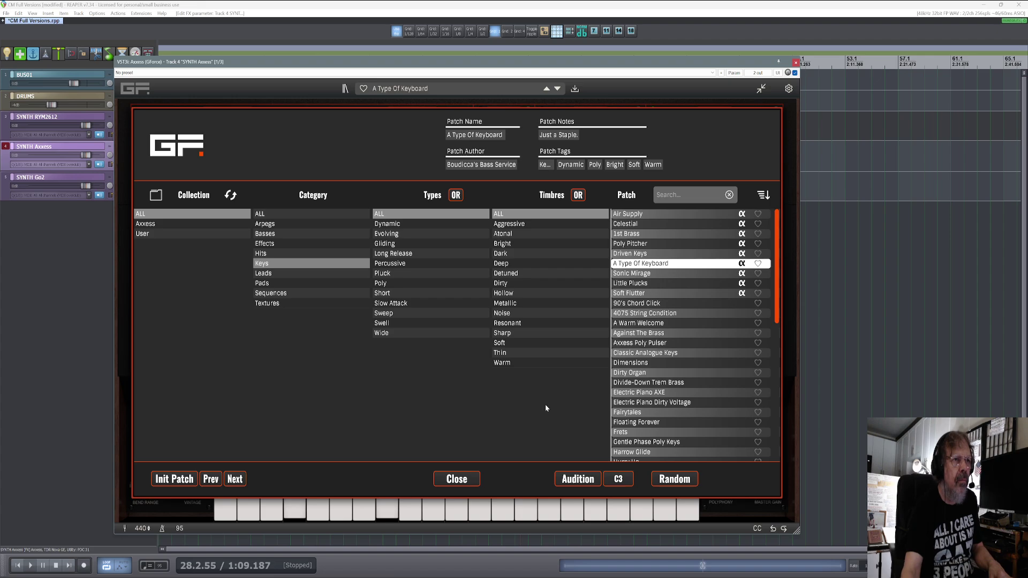
double_click(631, 363)
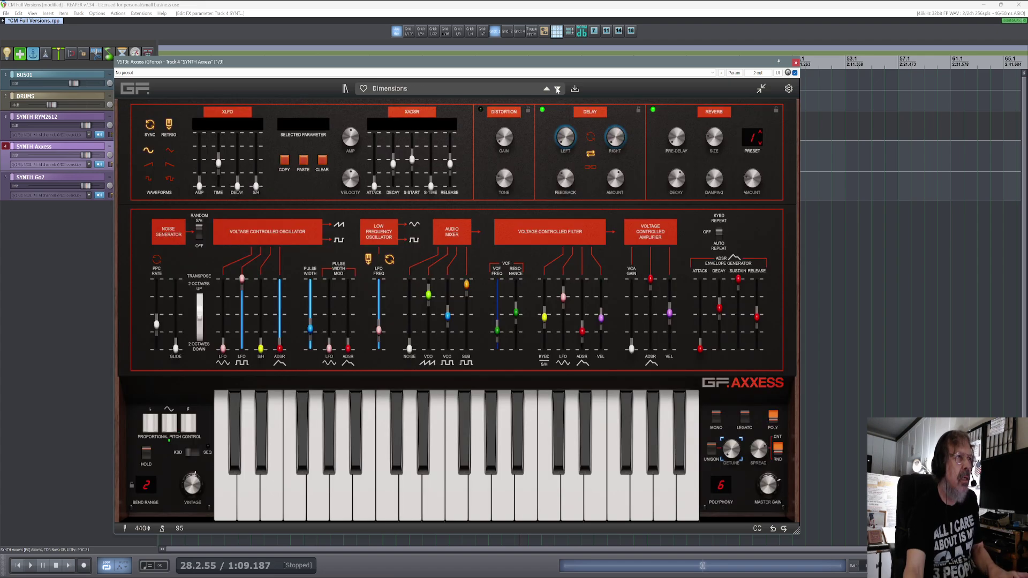
left_click(557, 90)
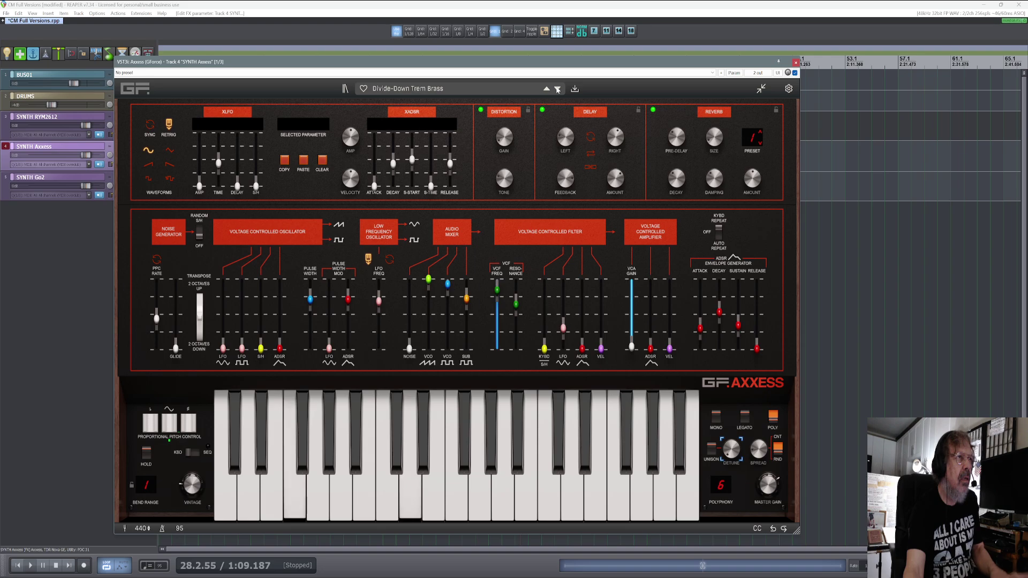
left_click(557, 90)
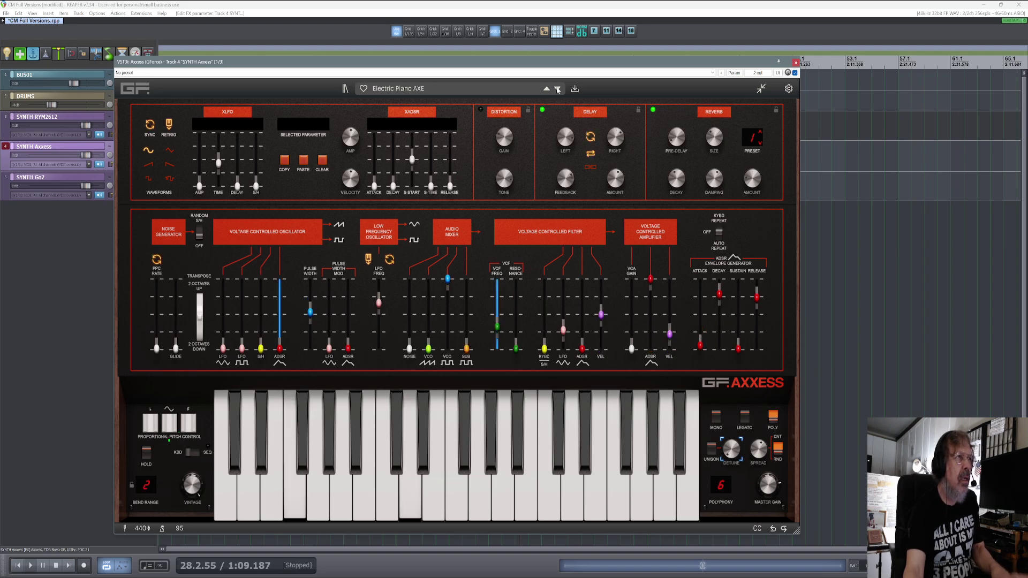
left_click(558, 89)
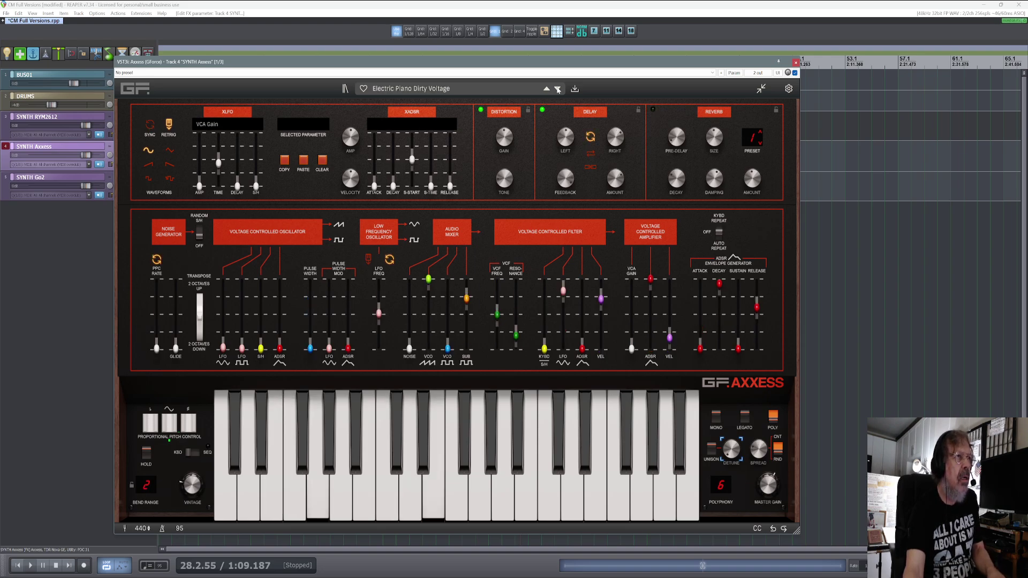
Load The Plastic Pianist patch from the lower part of the Keys patch list.
left_click(512, 93)
left_click_drag(776, 301, 776, 414)
left_click(640, 408)
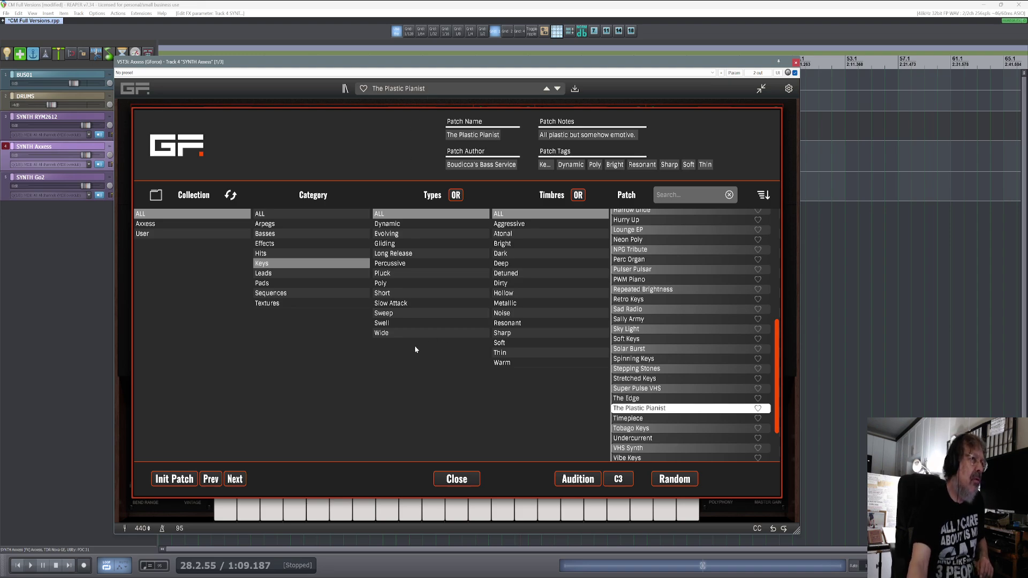
Filter the patches to Leads, load Bob's Lead, and audition the following patches through Broken Fifths, C-Drone and Charmer to Dirty Rez.
left_click(317, 275)
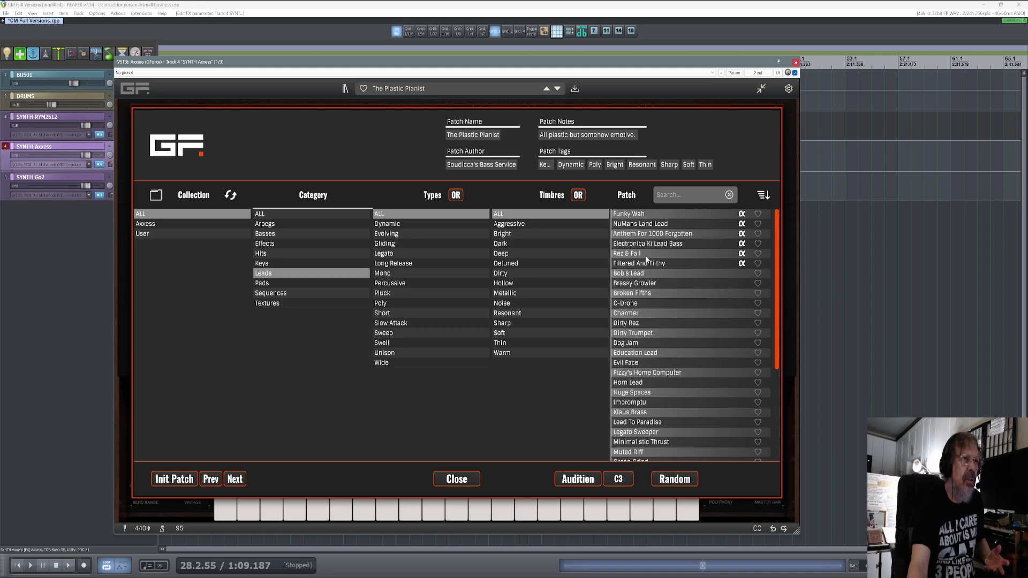
double_click(631, 275)
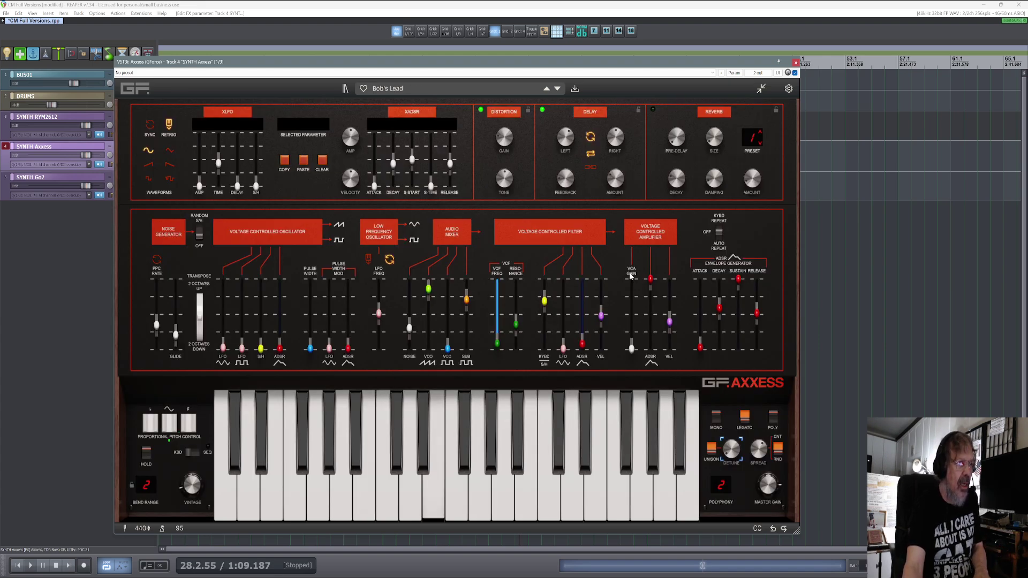
left_click(558, 90)
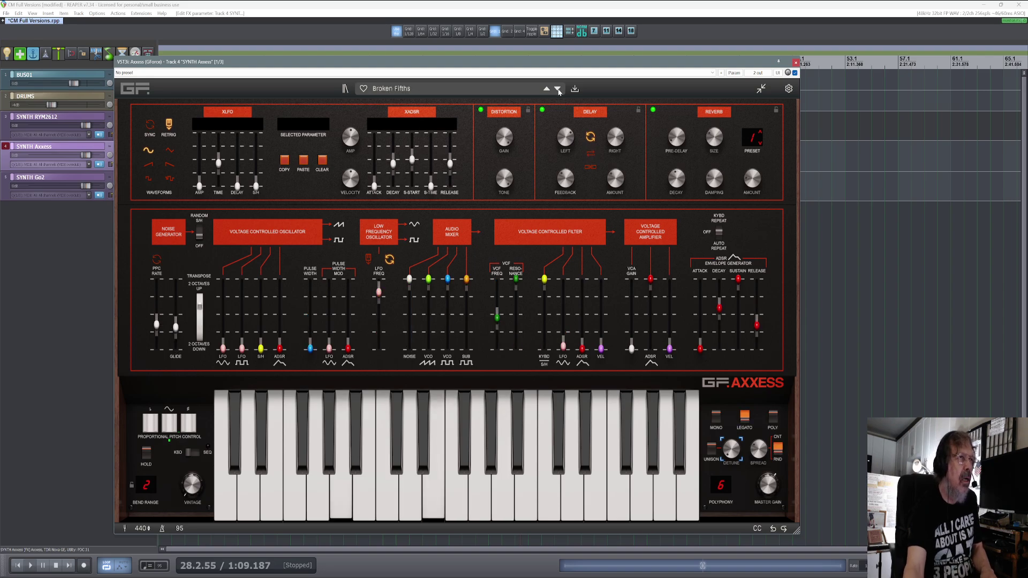
left_click(558, 90)
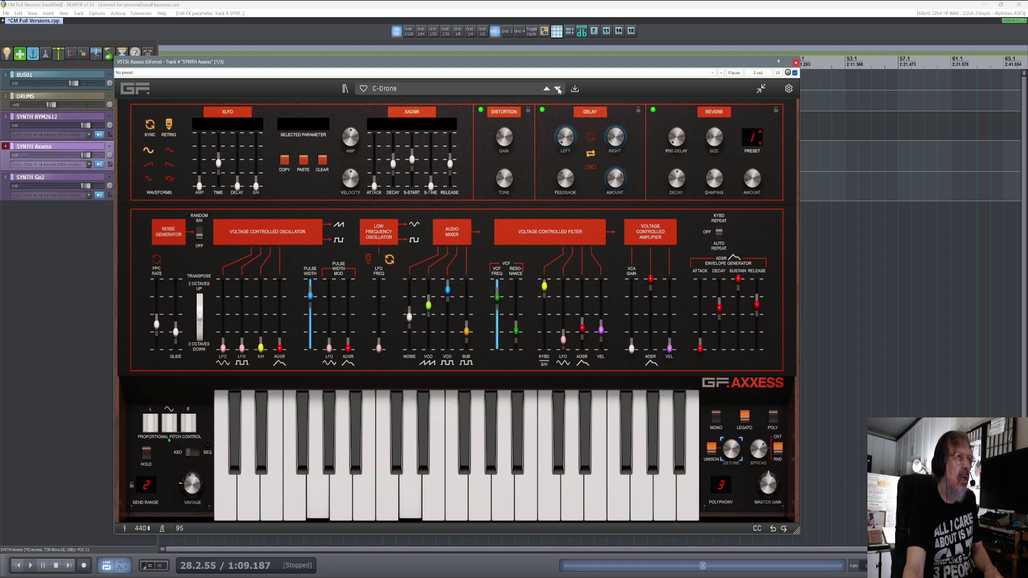
left_click(558, 90)
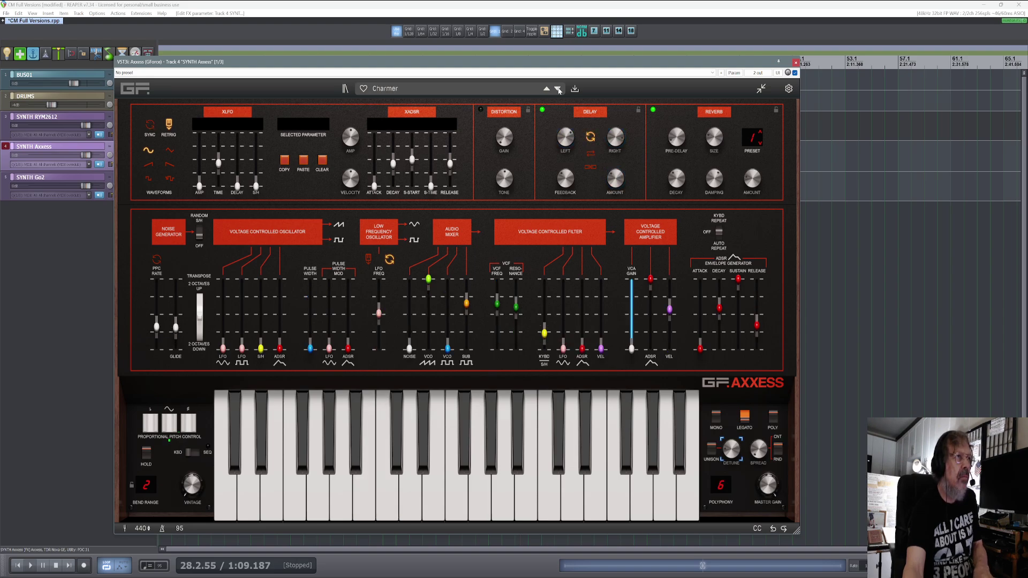
left_click(558, 90)
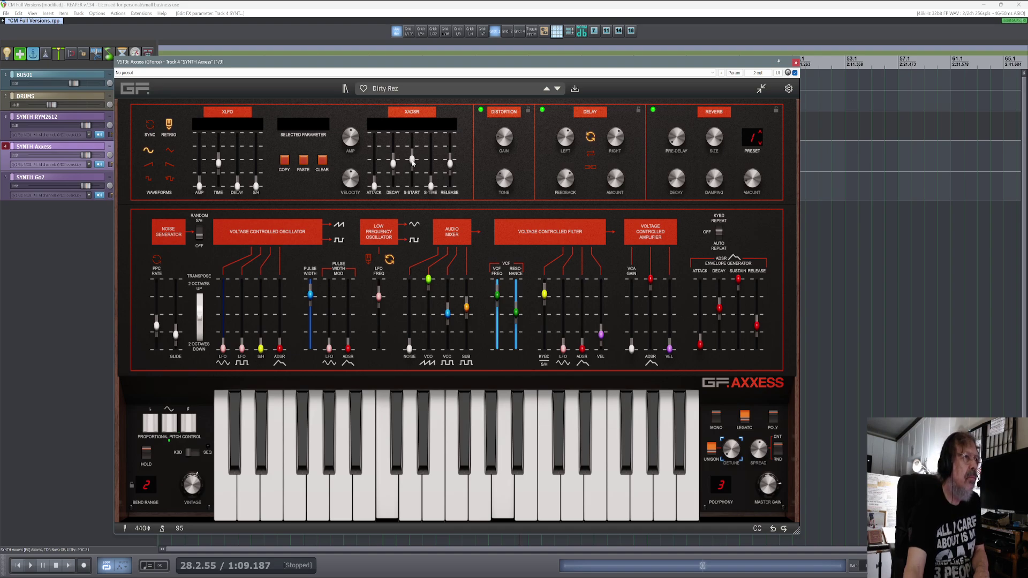
Raise the XADSR decay and B-Start sliders to maximum, and set attack to about 0.85 s and release to about 0.33 s.
left_click_drag(412, 160, 393, 133)
left_click_drag(374, 186, 373, 148)
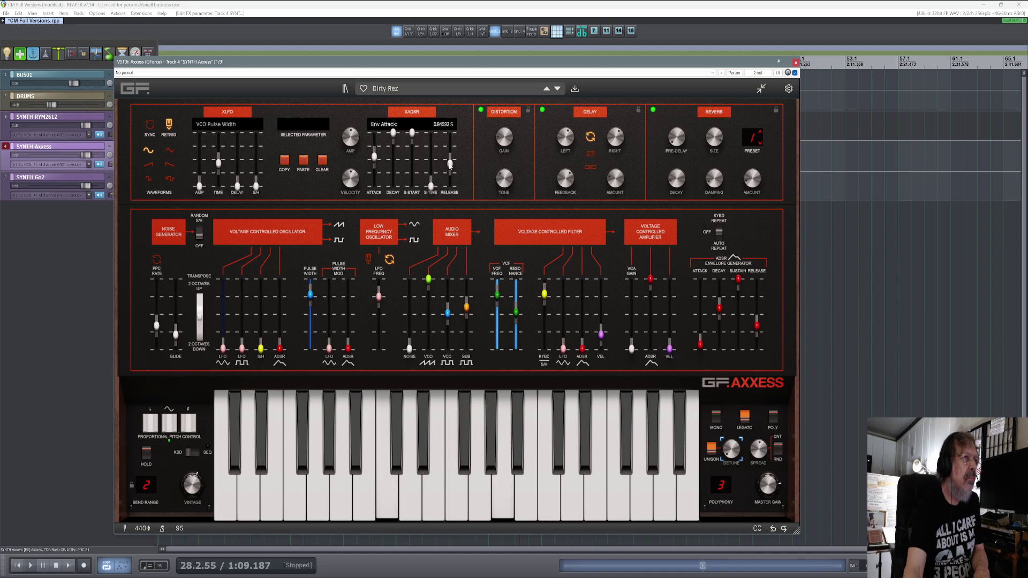
mouse_move(450, 163)
left_mouse_down()
mouse_move(450, 138)
mouse_move(450, 160)
left_mouse_up()
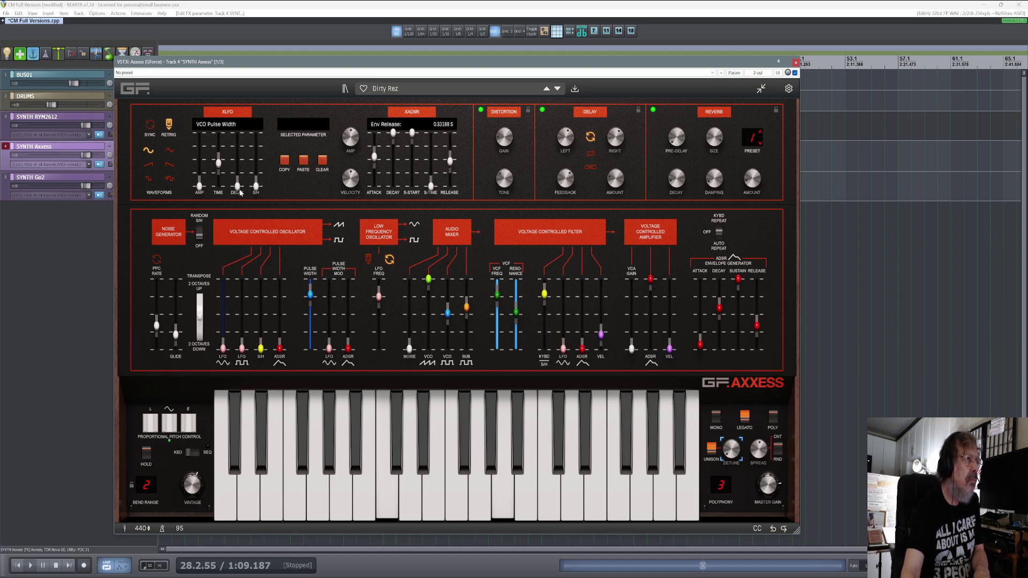
Raise the XLFO delay to maximum, its sample and hold to about 93%, and its amount to 74.4%.
left_click_drag(239, 187, 238, 132)
left_click_drag(256, 186, 254, 121)
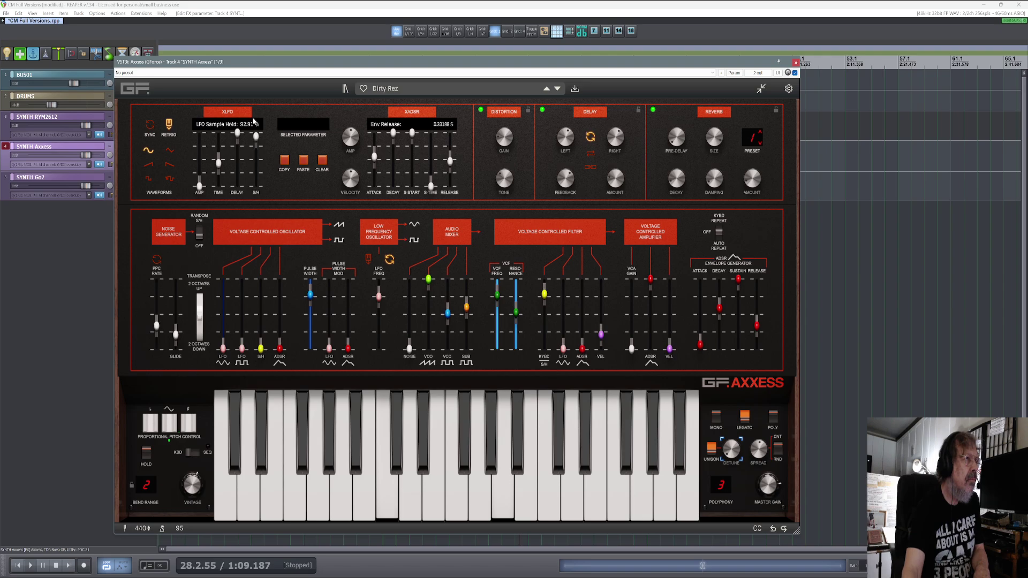
left_click_drag(199, 187, 200, 145)
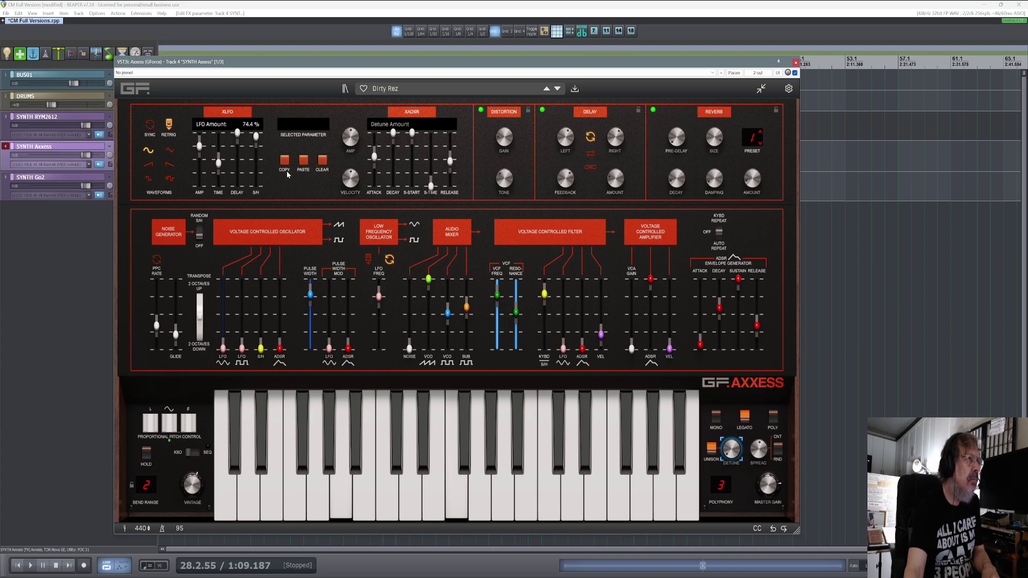
Turn on XLFO sync and step through its waveforms from Ramp Up through Random to Square.
mouse_move(349, 136)
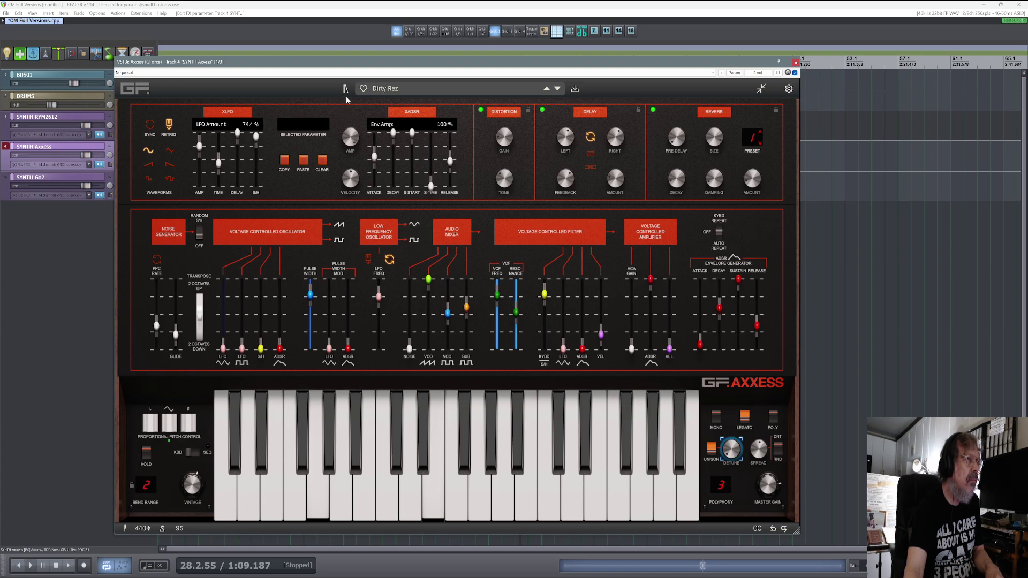
mouse_move(351, 180)
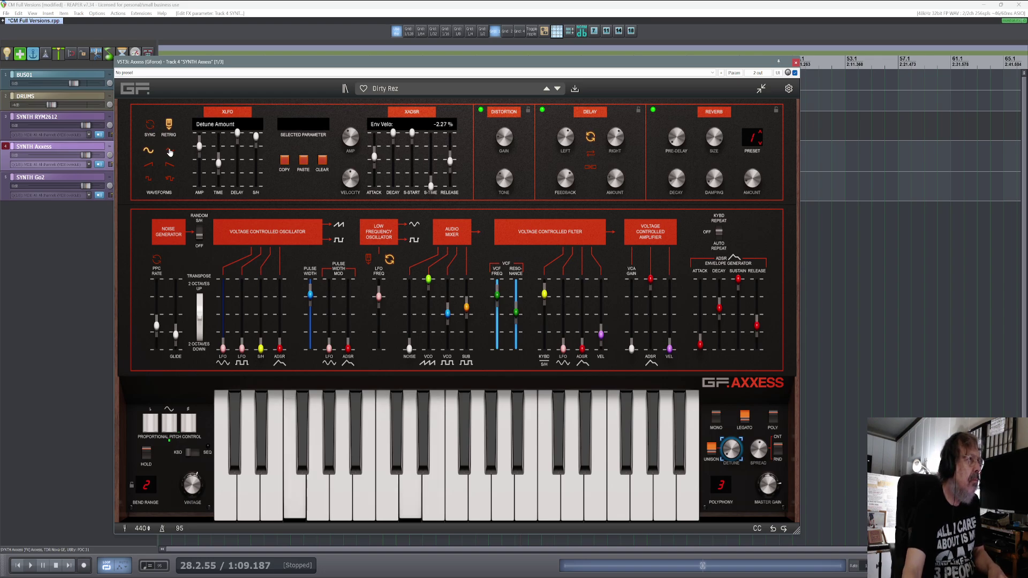
left_click(149, 169)
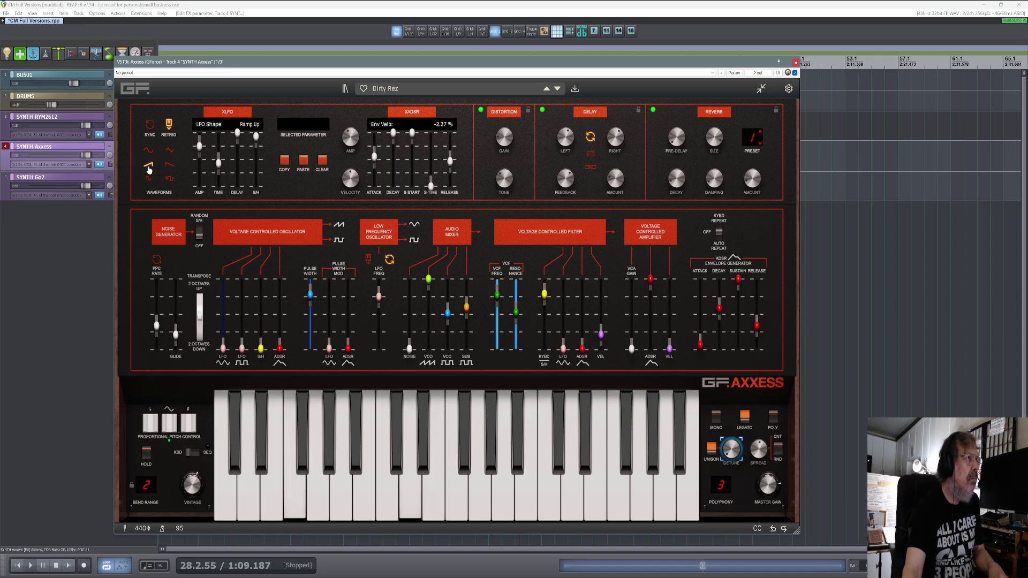
left_click(151, 127)
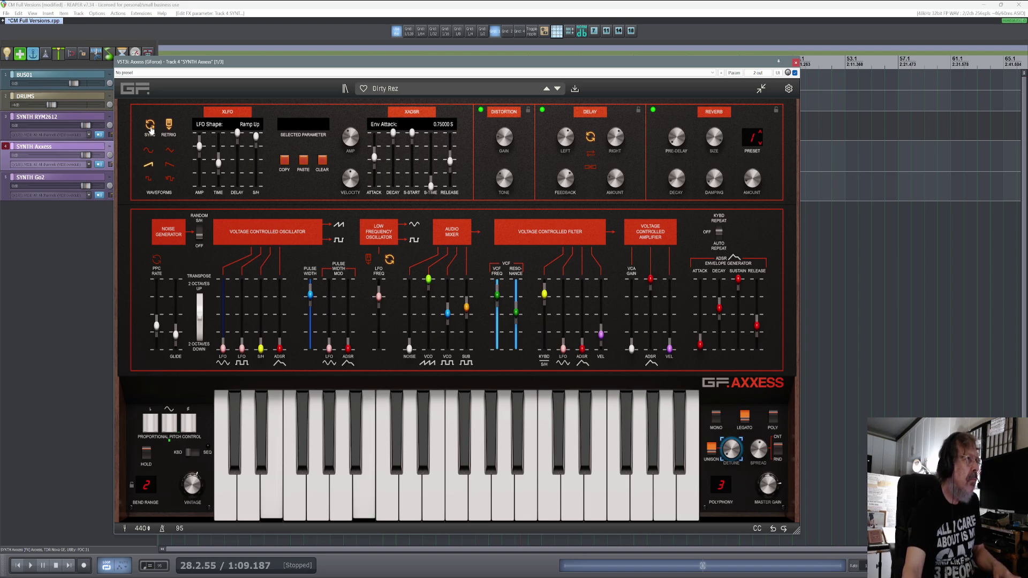
left_click(170, 165)
left_click(171, 181)
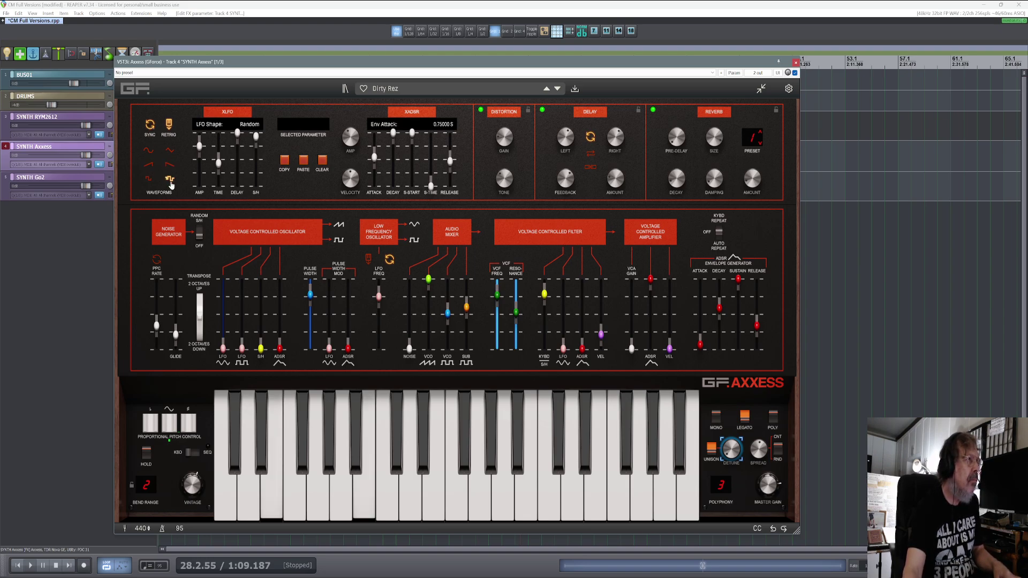
left_click(149, 179)
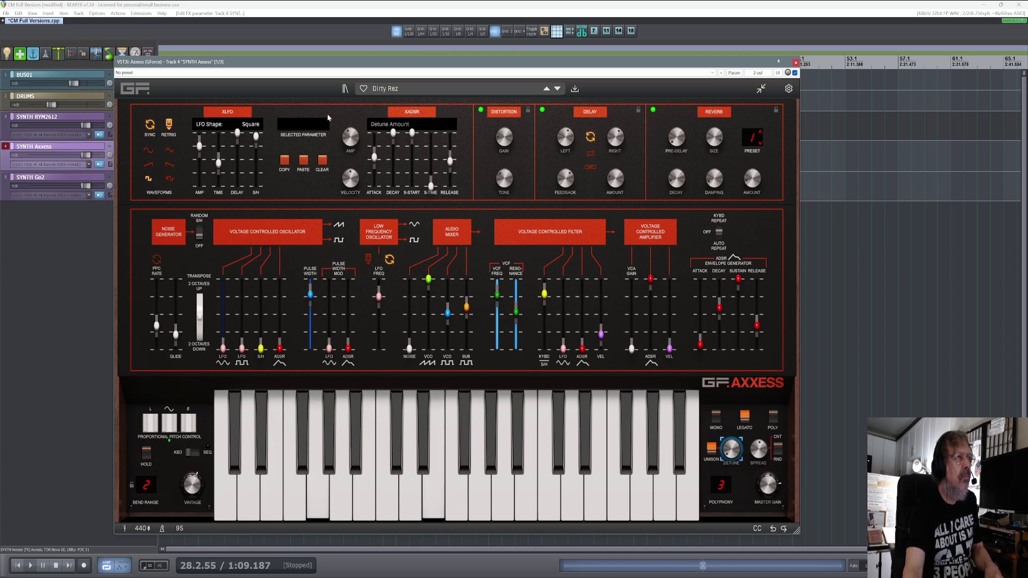
Load the Shimmer and Back And Forth patches, and load Undercurrent System from the lower part of the Pads list.
left_click(558, 88)
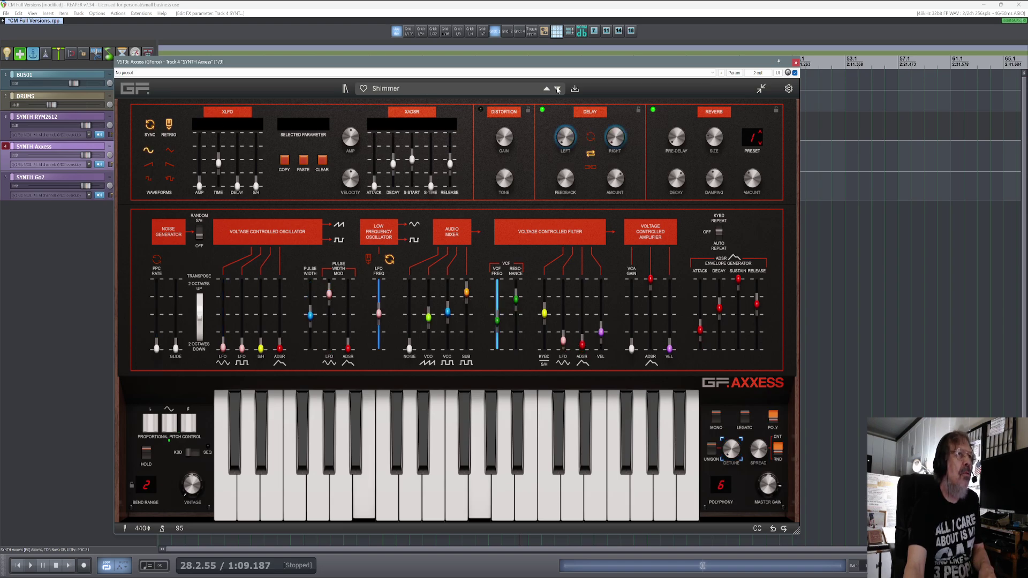
left_click(557, 89)
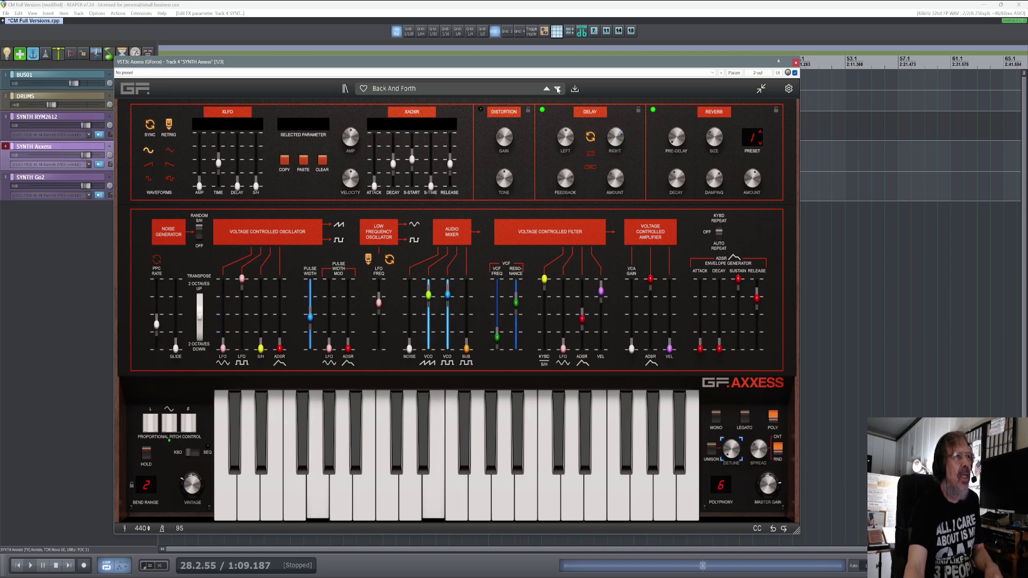
left_click(507, 90)
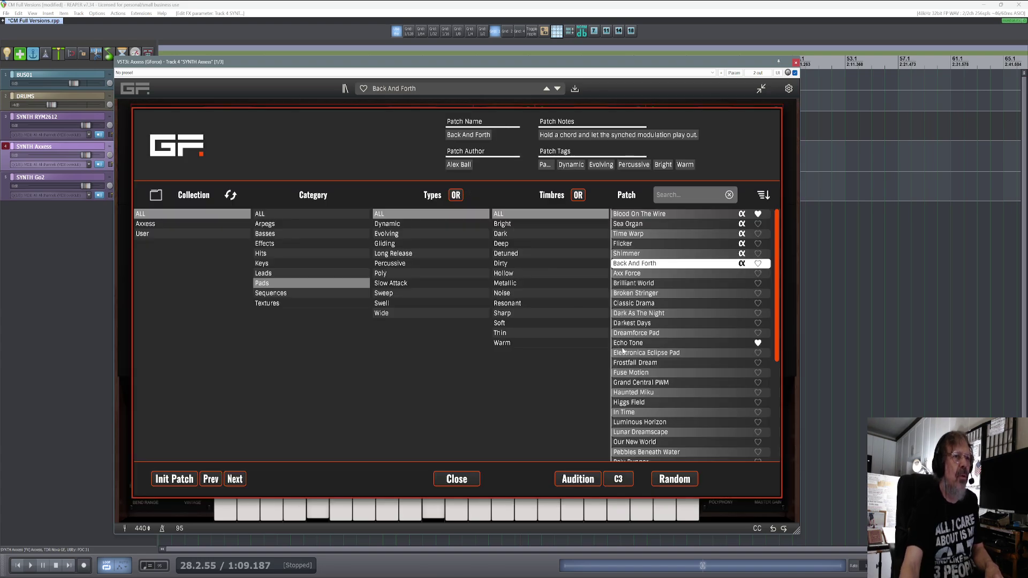
scroll(623, 351, "down", 5)
left_click(632, 374)
double_click(624, 374)
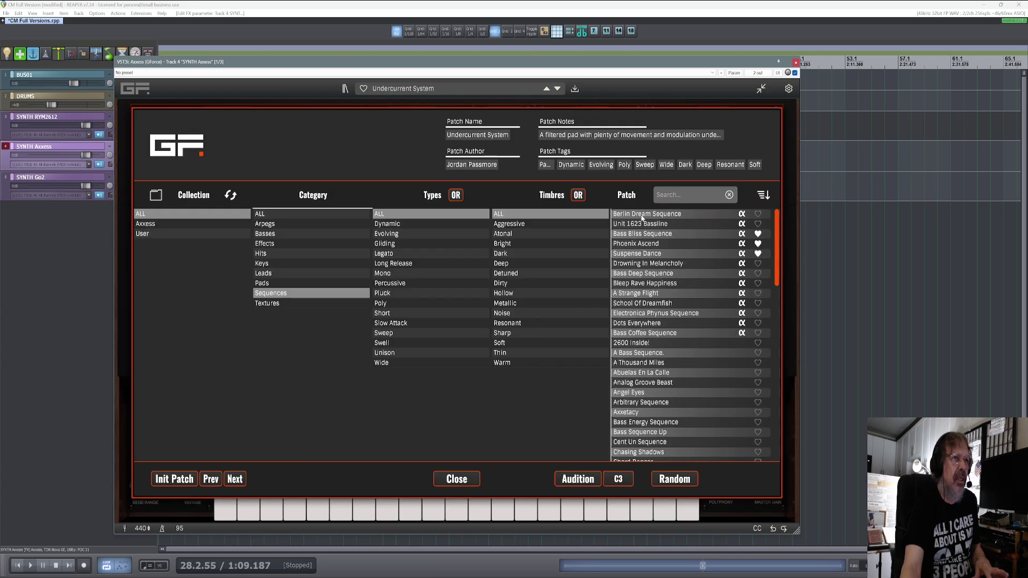
Filter the patches to Sequences, load Berlin Dream Sequence, and audition Unit 1623 Bassline and Bass Bliss Sequence.
double_click(642, 217)
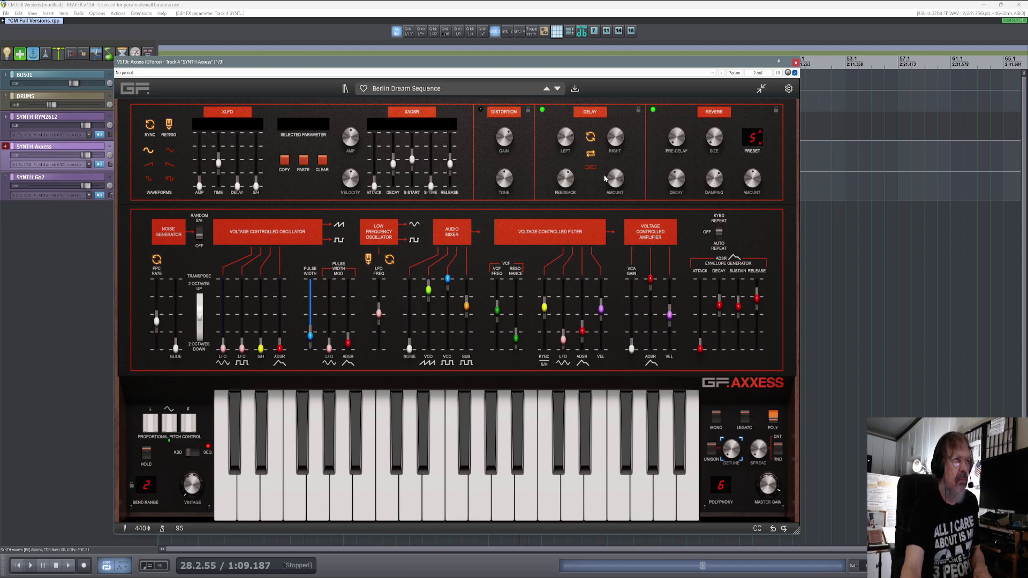
left_click(557, 89)
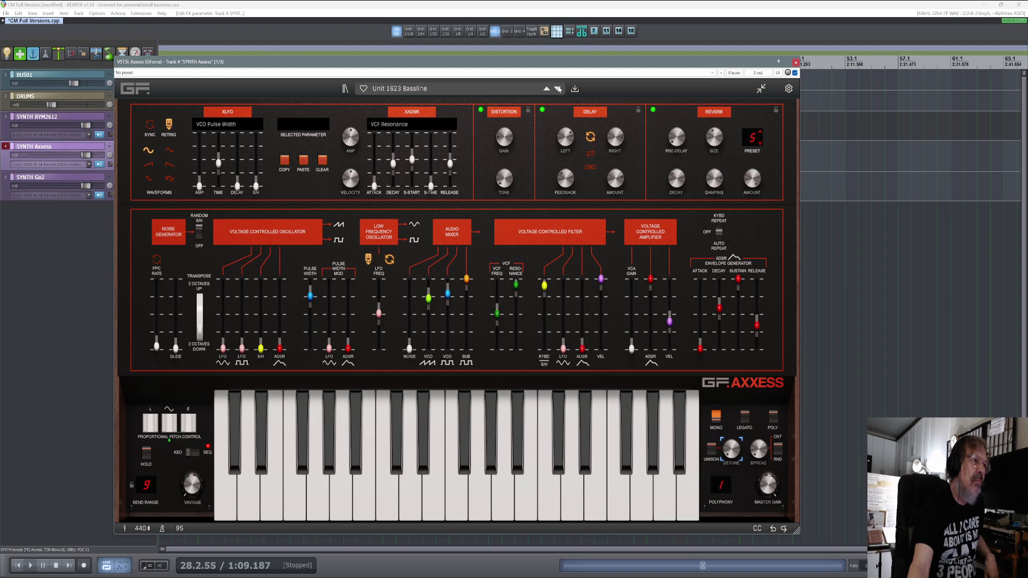
left_click(558, 89)
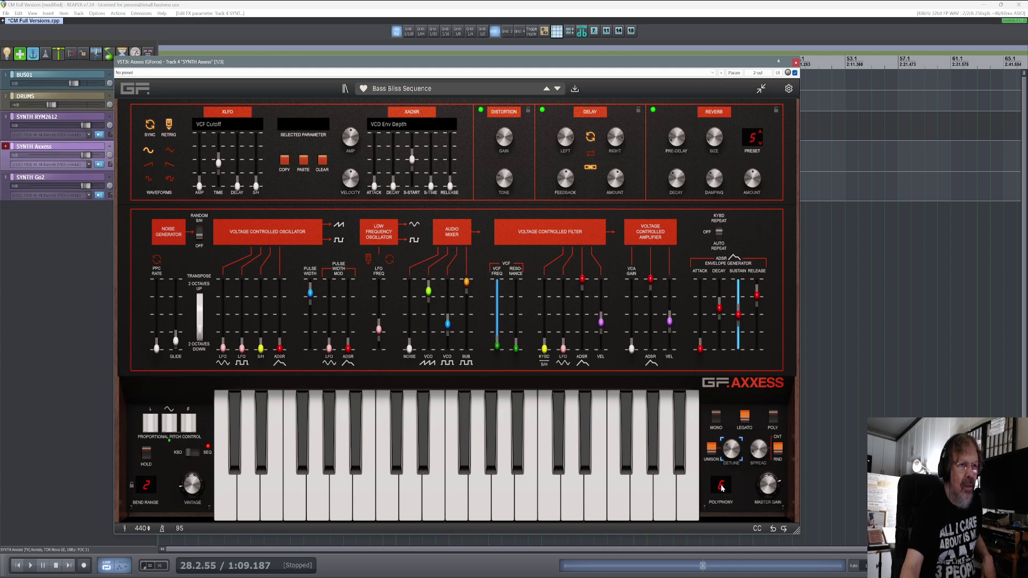
Try polyphony 1 and poly mode without unison, return to six-voice legato unison, and adjust the XLFO sliders.
left_click_drag(731, 543, 738, 573)
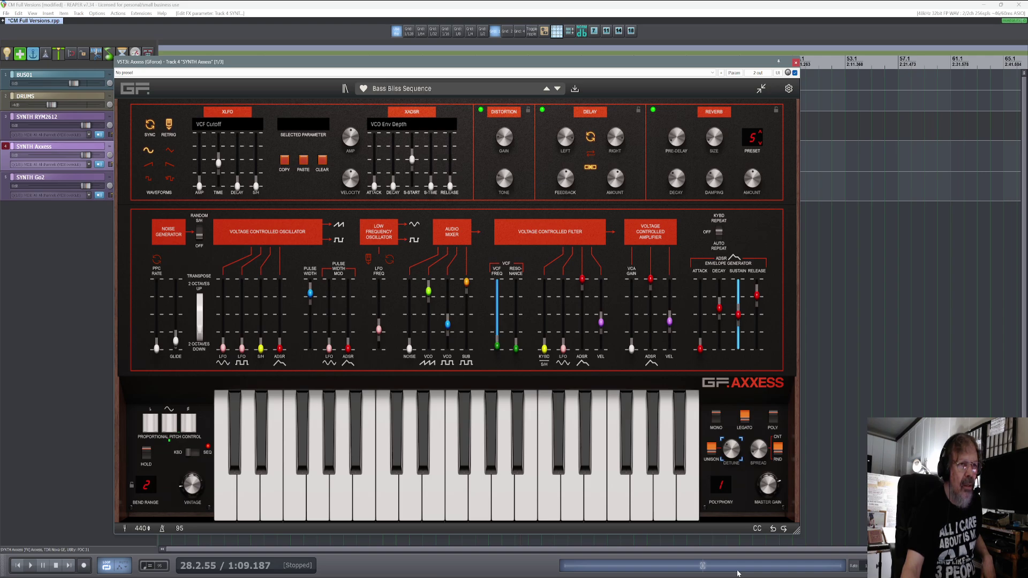
left_click_drag(738, 573, 713, 479)
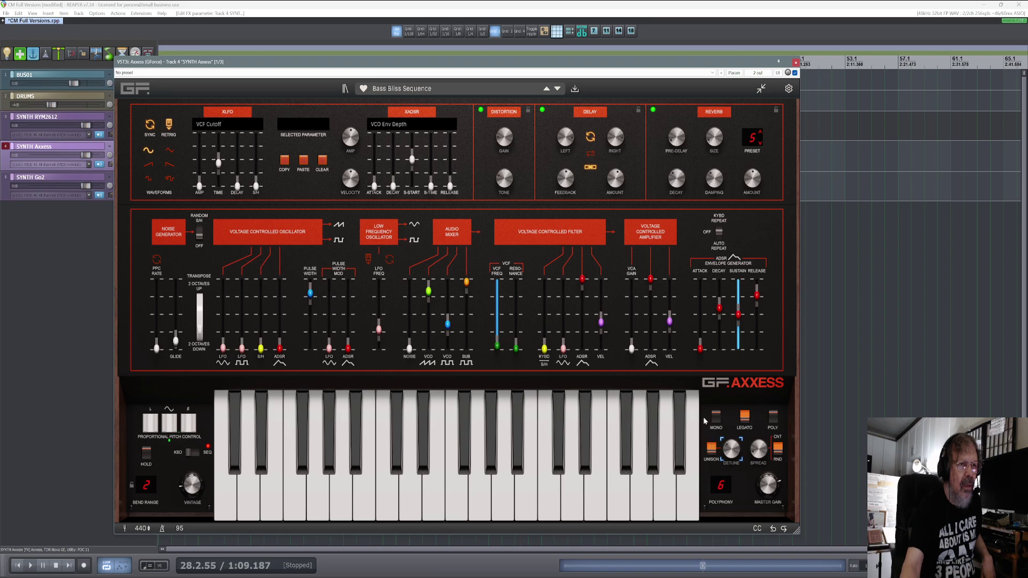
left_click(771, 418)
left_click(711, 452)
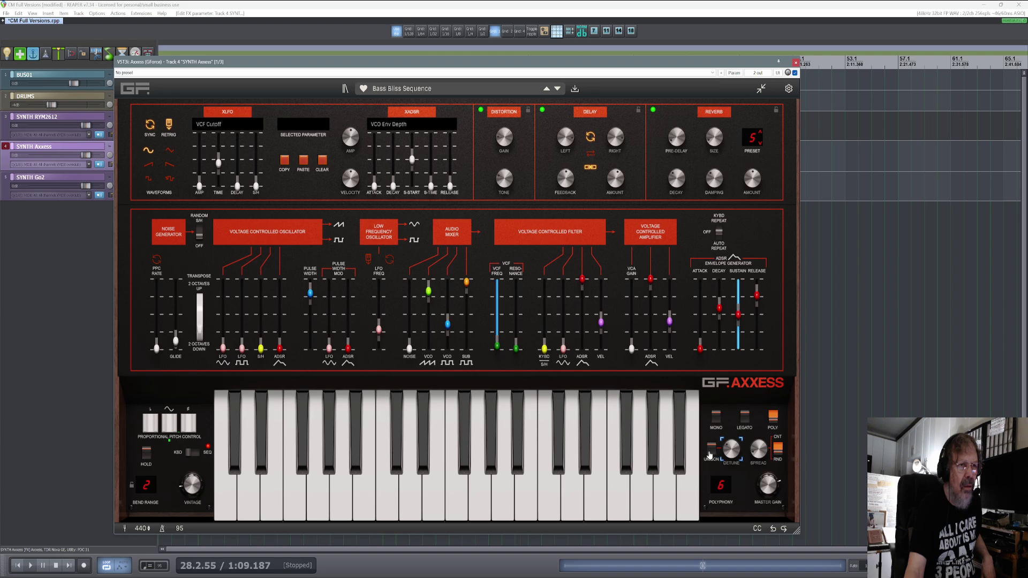
left_click(710, 451)
left_click(745, 417)
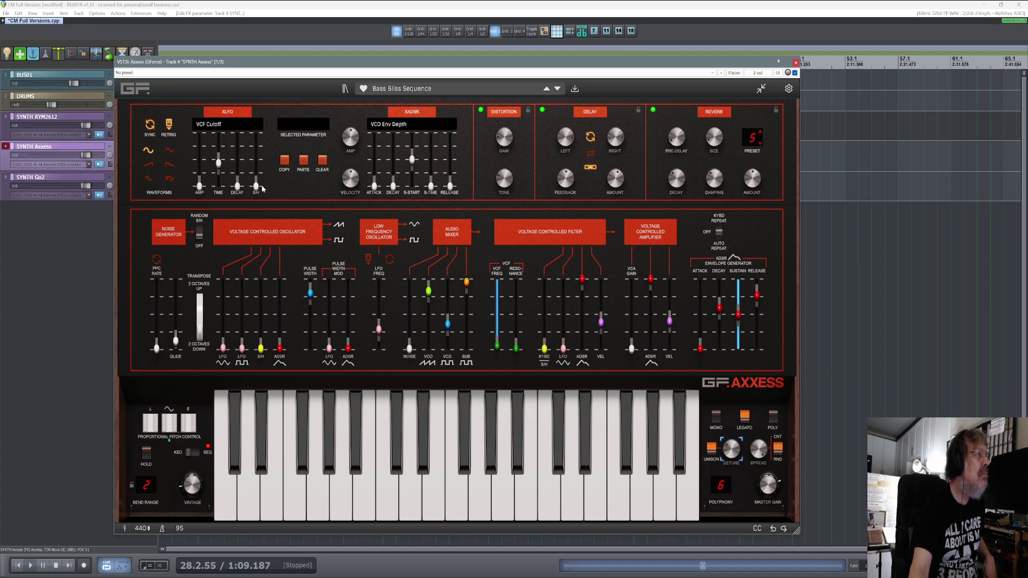
left_click_drag(257, 187, 238, 133)
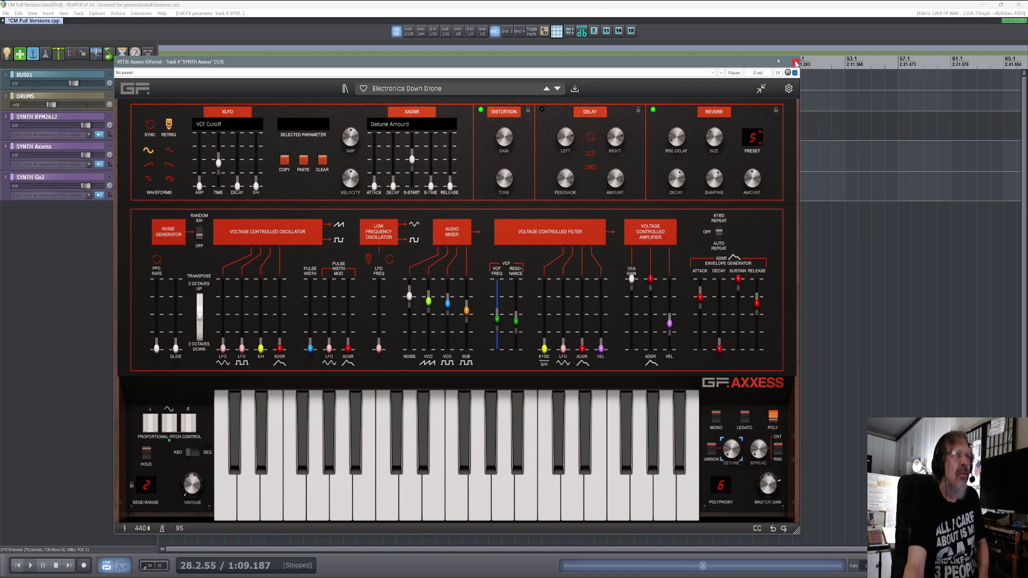
Close Axxess, unsolo its track, solo and record-arm the SYNTH Go2 track, and open its Go2 plugin.
left_click(797, 63)
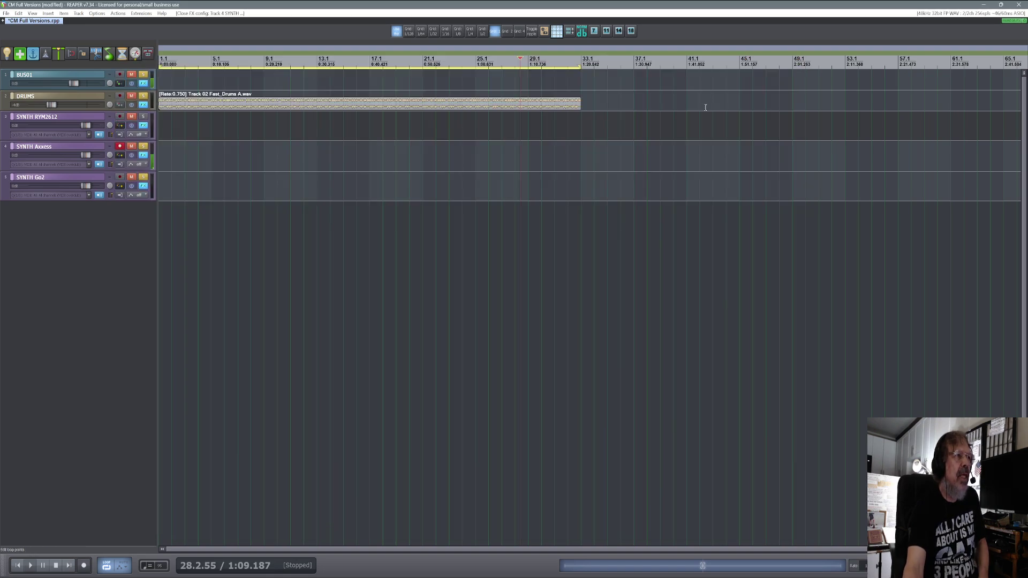
left_click(143, 146)
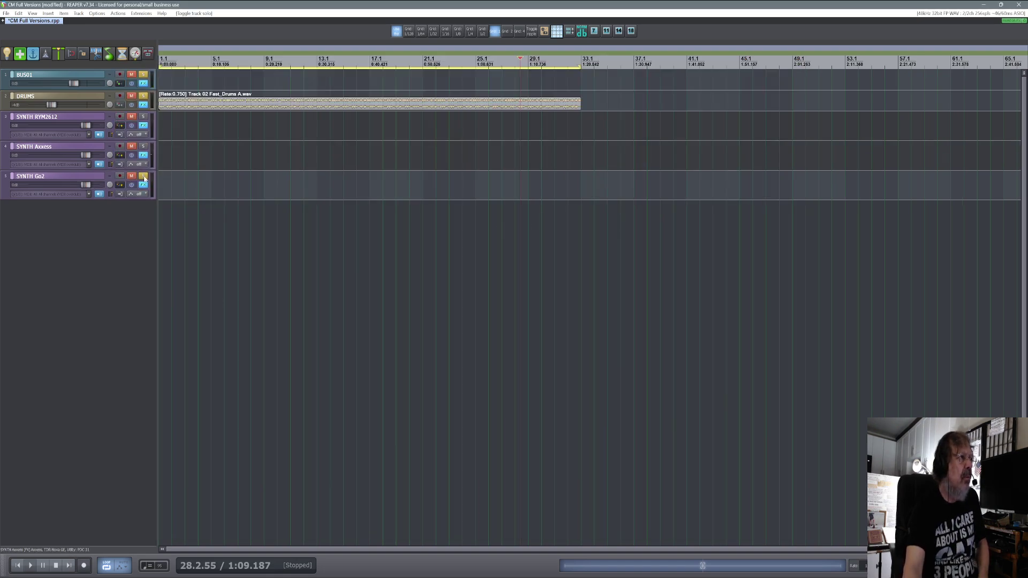
left_click(143, 177)
left_click(144, 185)
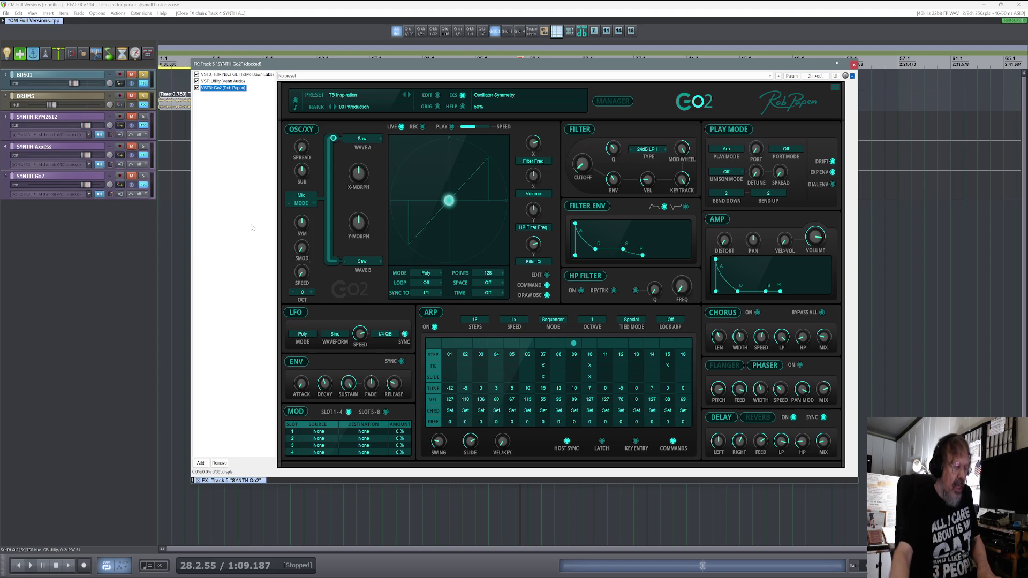
left_click(136, 245)
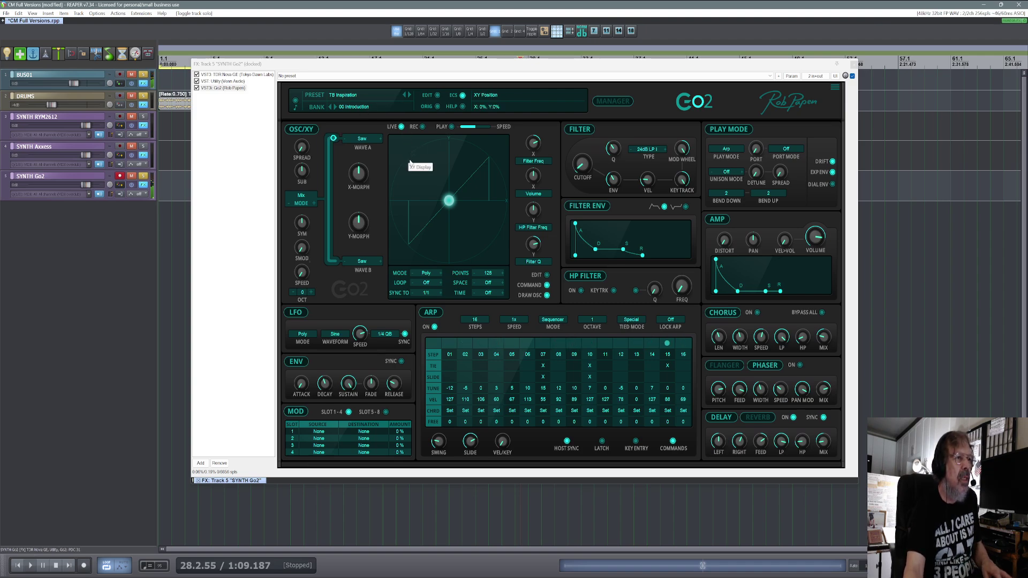
Turn off the arpeggiator and load preset 101 Synth-Pale Pad Verb.
left_click(435, 327)
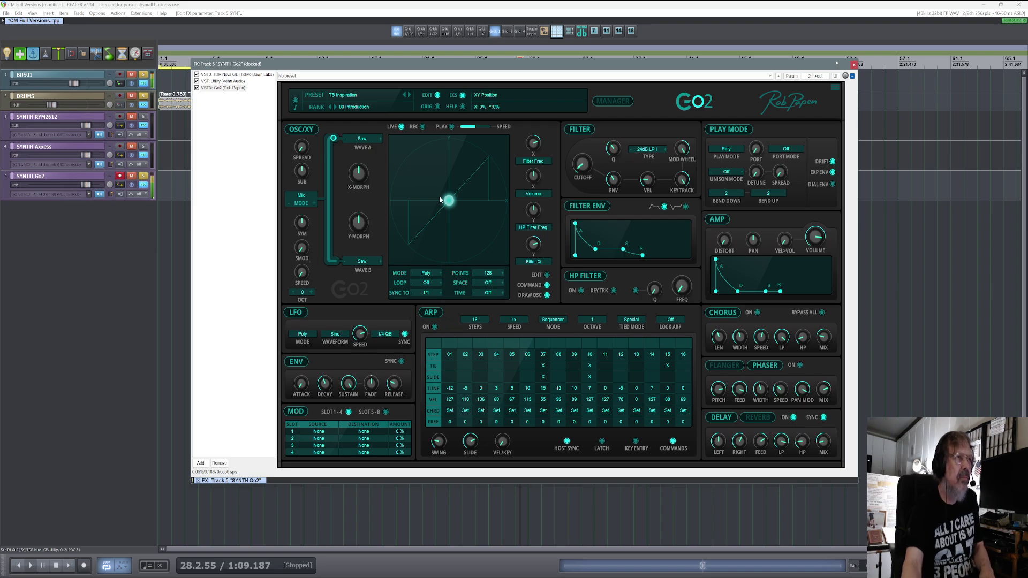
left_click(331, 93)
mouse_move(373, 98)
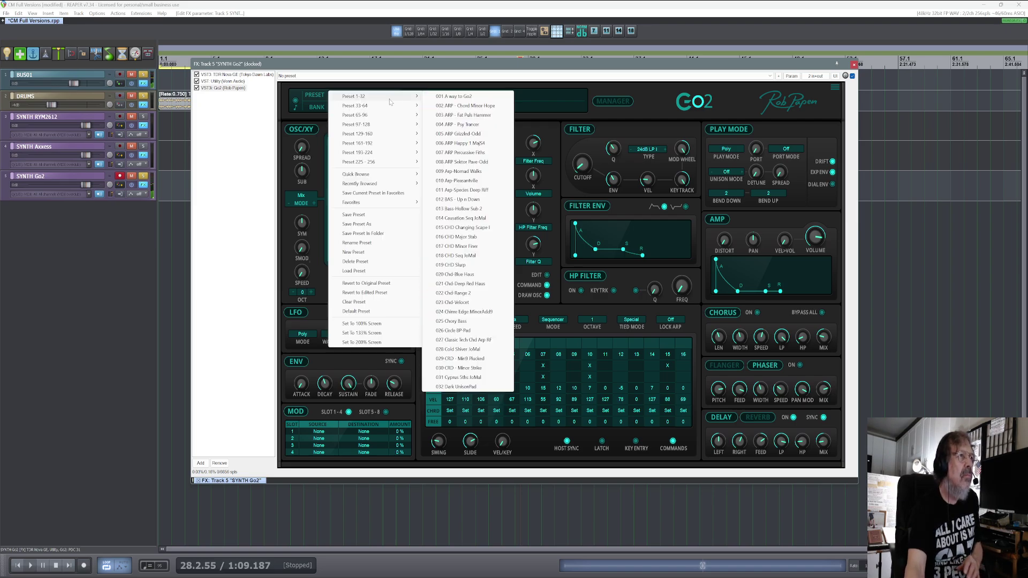
mouse_move(384, 135)
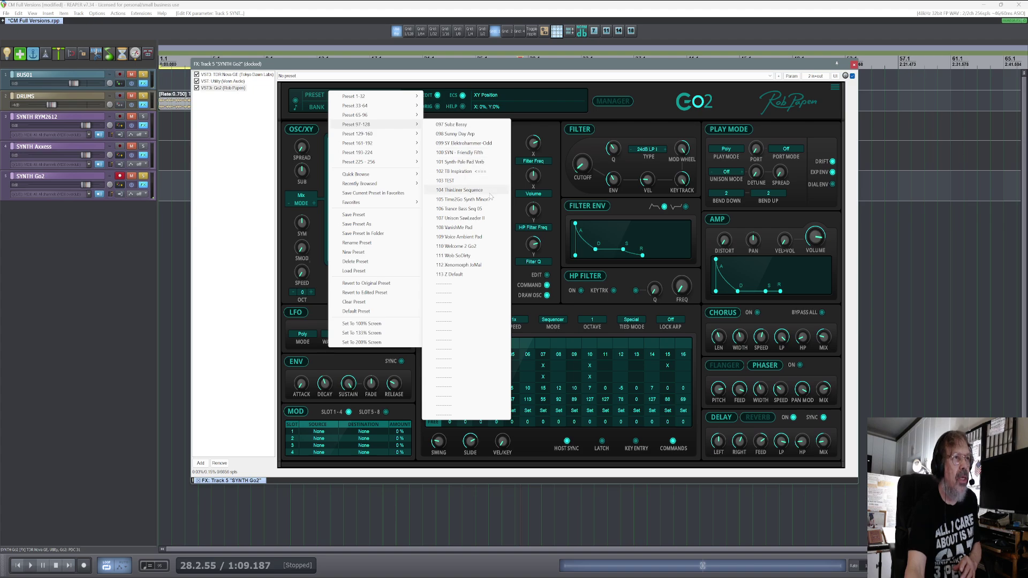
left_click(474, 161)
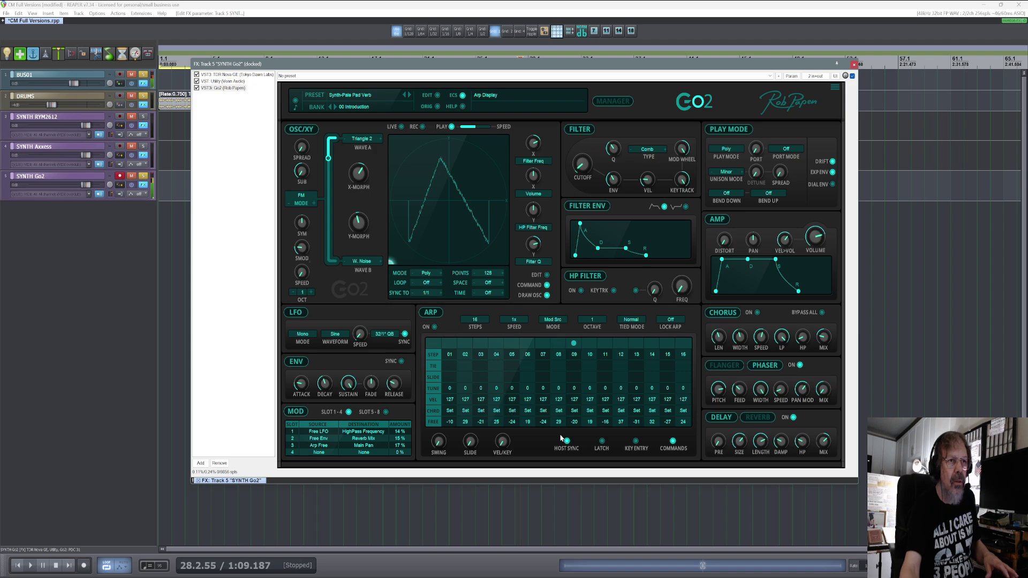
Compare delay with reverb, return to reverb, lower its size, set its length to 6% and its high-pass to 781 Hz.
left_click(758, 417)
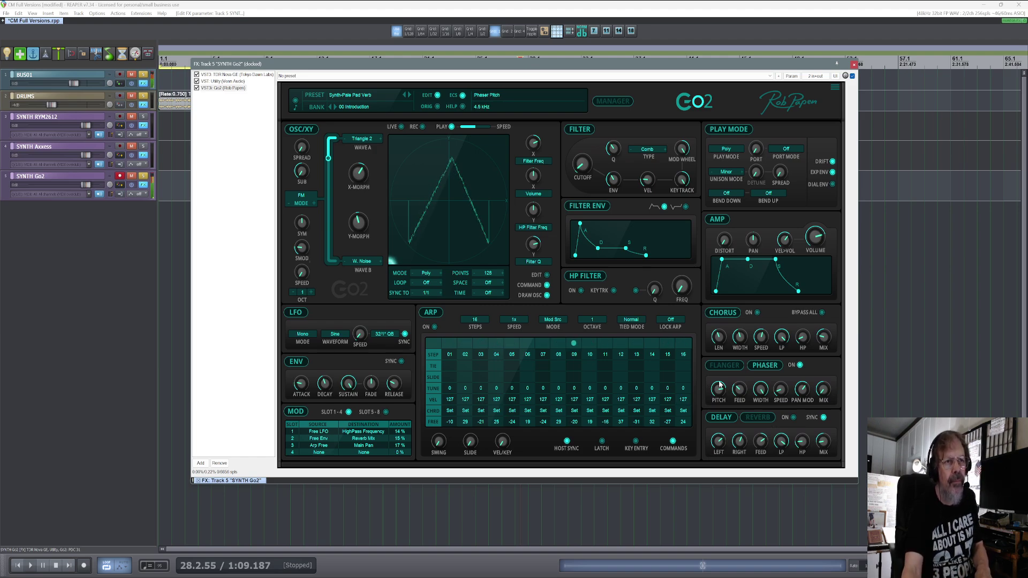
left_click(758, 417)
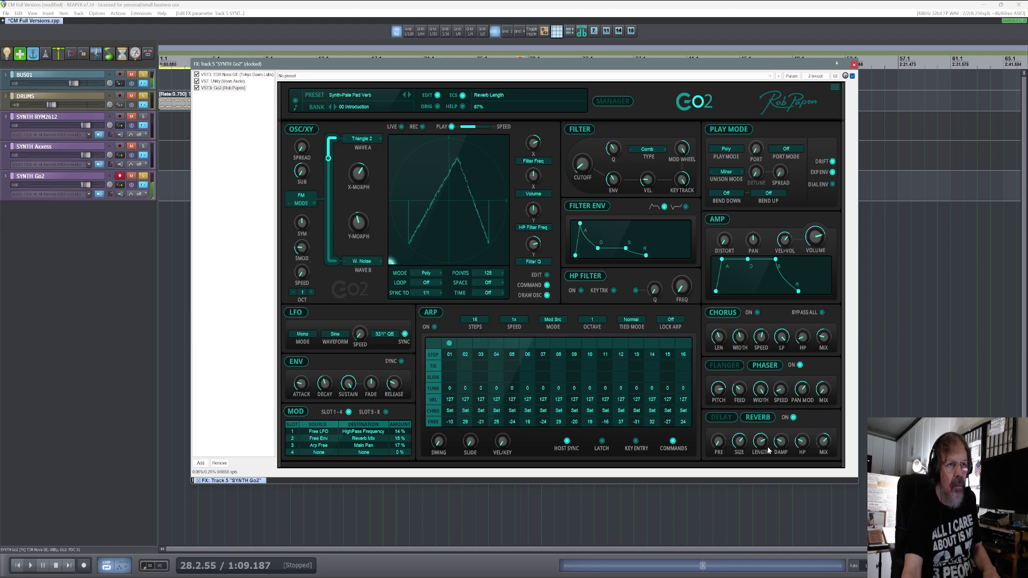
mouse_move(768, 451)
left_mouse_down()
mouse_move(768, 478)
mouse_move(749, 454)
left_mouse_up()
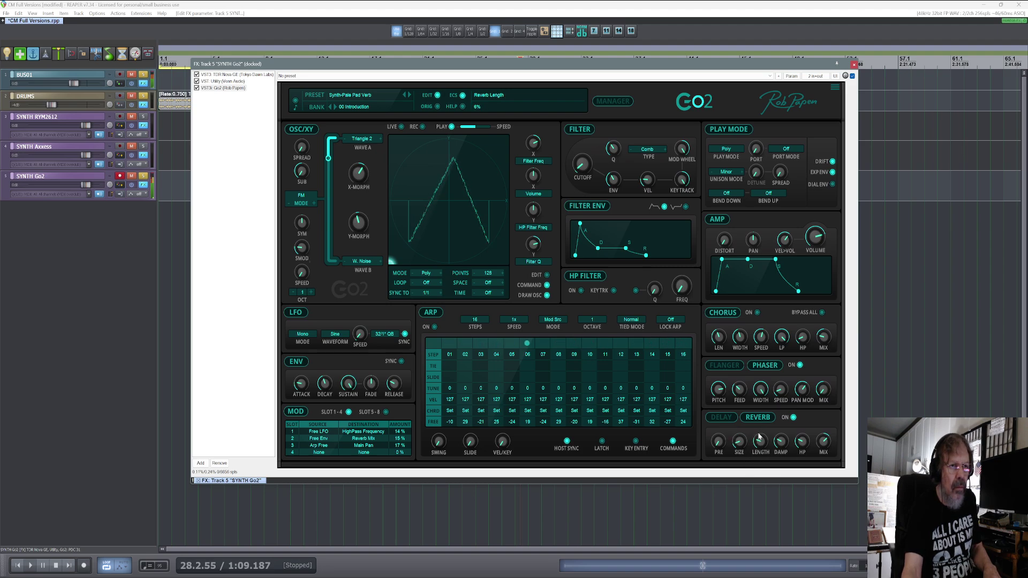
mouse_move(787, 440)
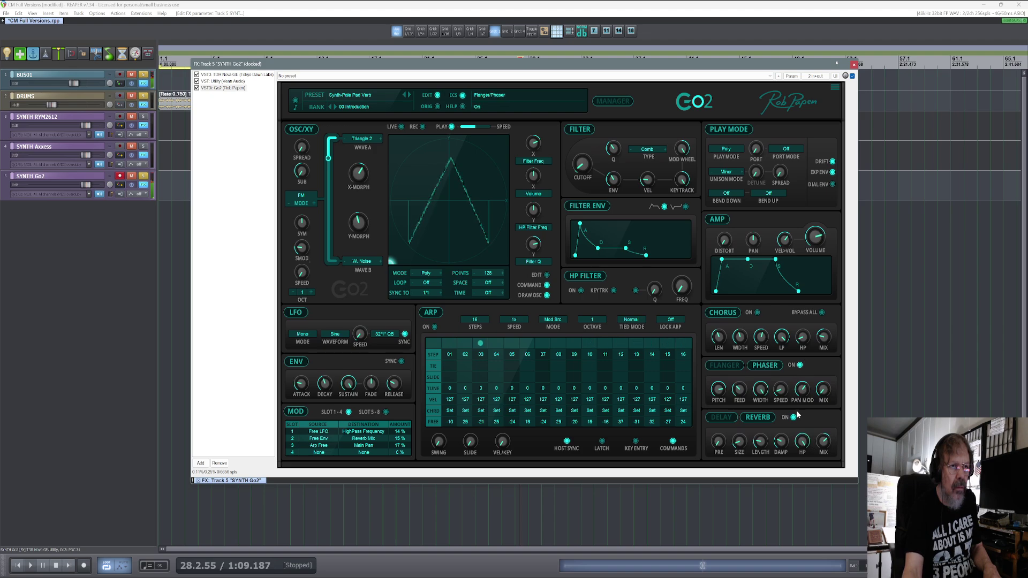
mouse_move(803, 438)
left_mouse_down()
mouse_move(806, 479)
mouse_move(801, 445)
left_mouse_up()
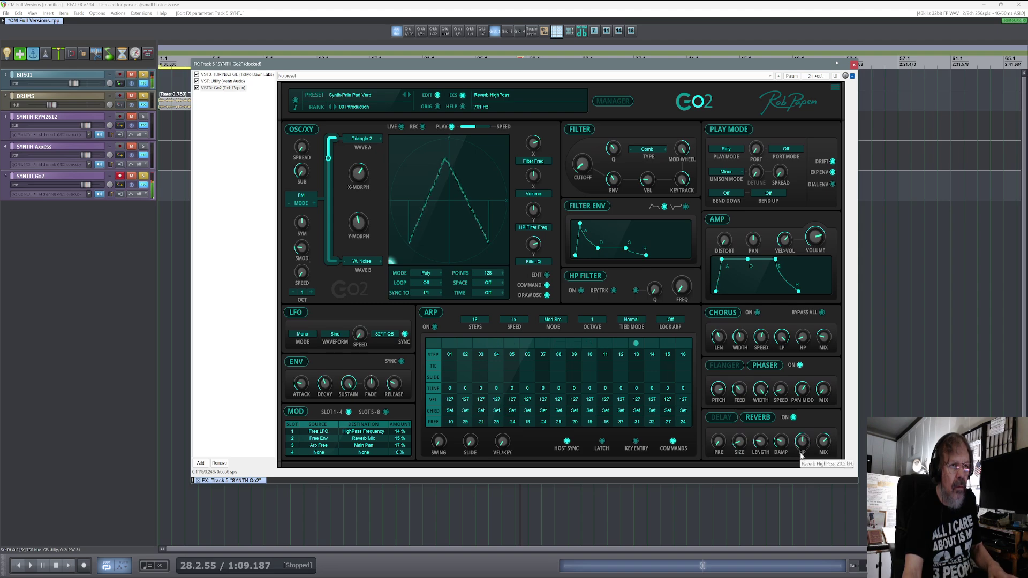
Switch the modulation effect between flanger and phaser, finishing on the flanger.
left_click(732, 366)
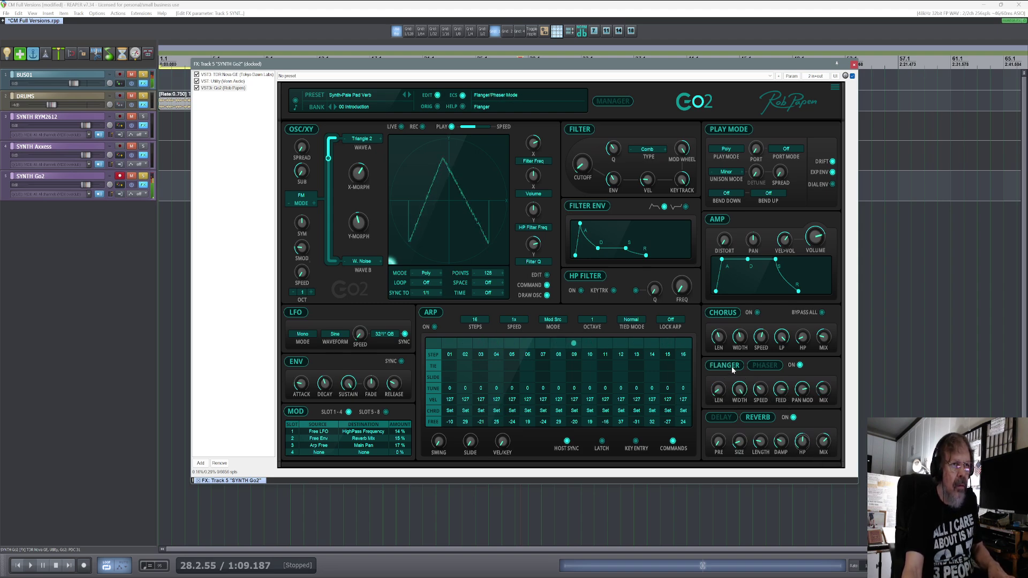
left_click(730, 367)
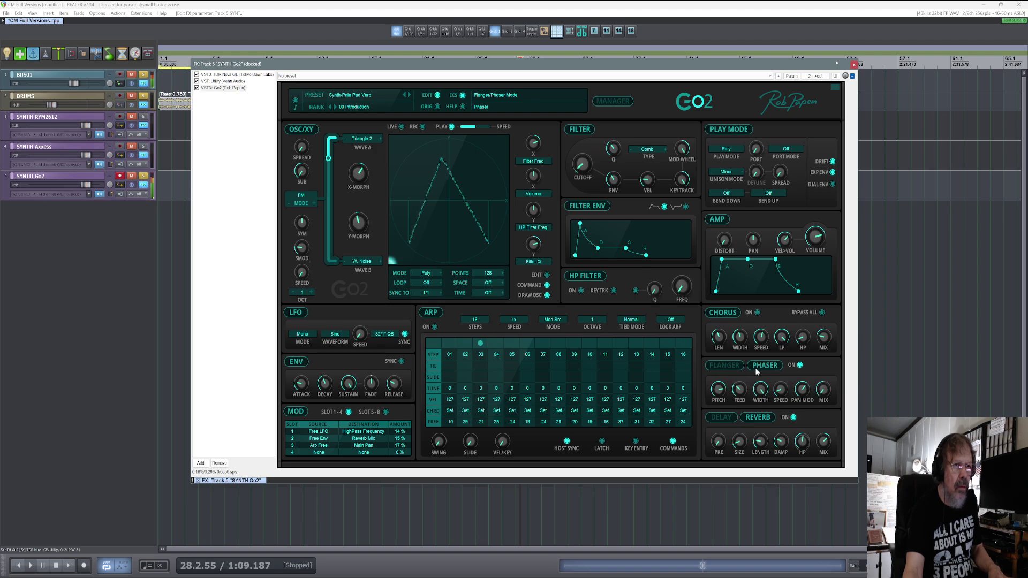
left_click(728, 366)
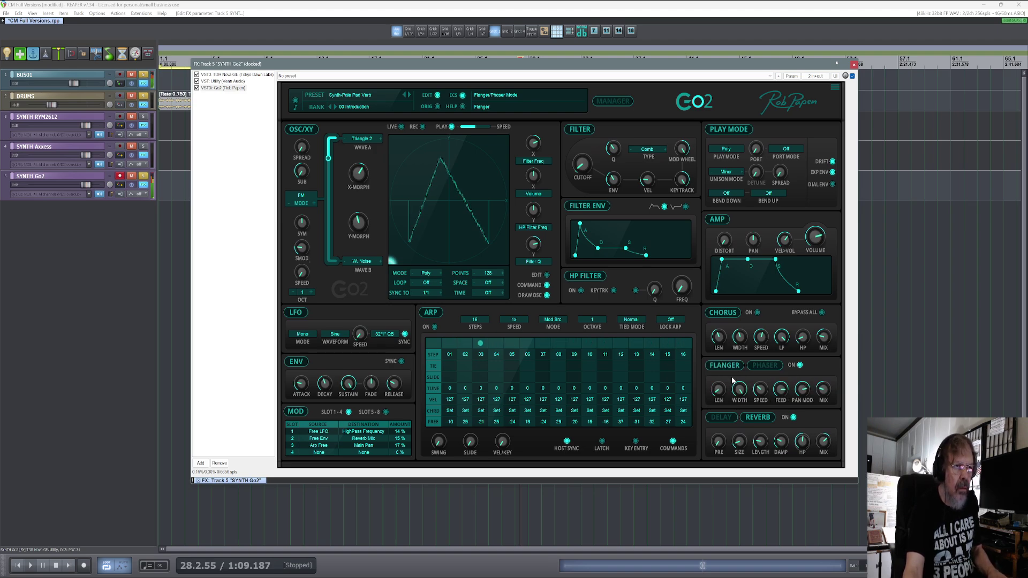
mouse_move(737, 386)
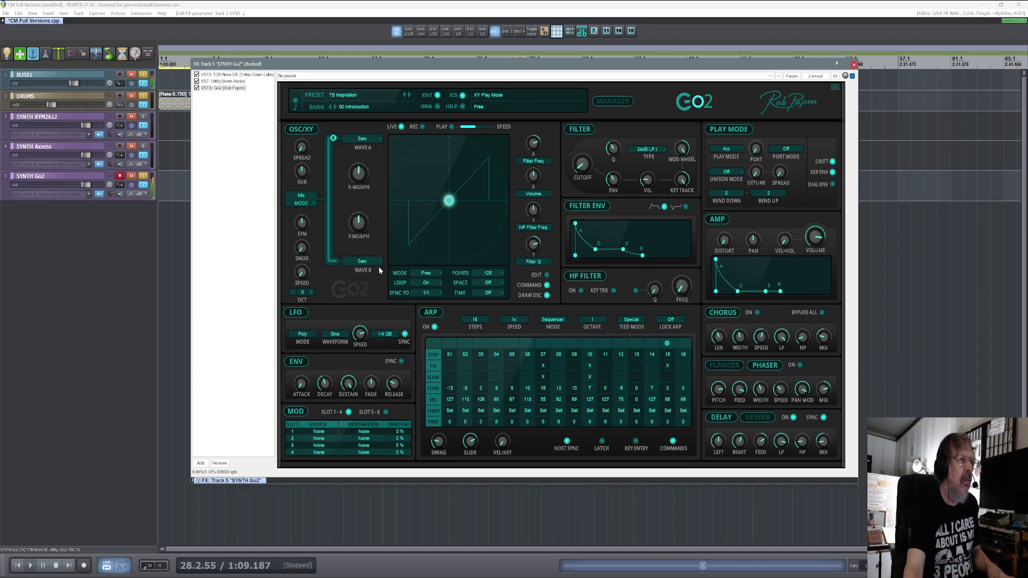
Load preset 066 PAD - Gator for Chords and try its arpeggiator on, then off.
left_click(364, 96)
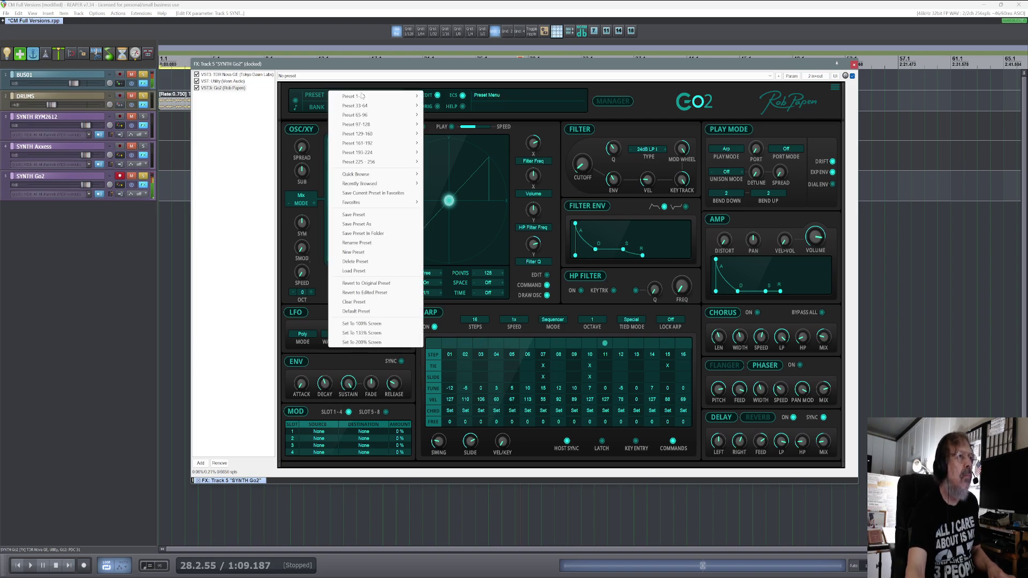
mouse_move(364, 99)
mouse_move(390, 126)
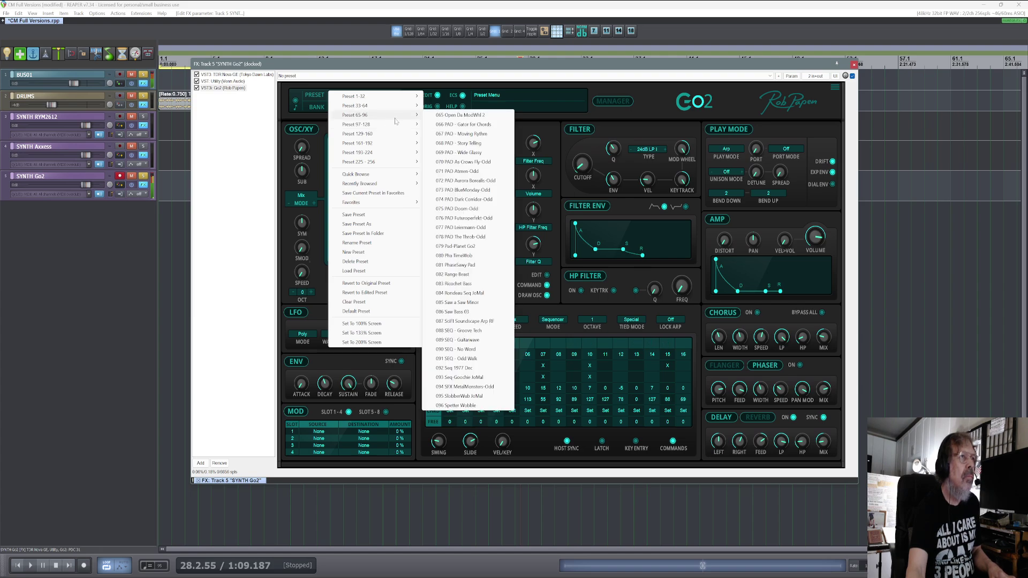
mouse_move(420, 124)
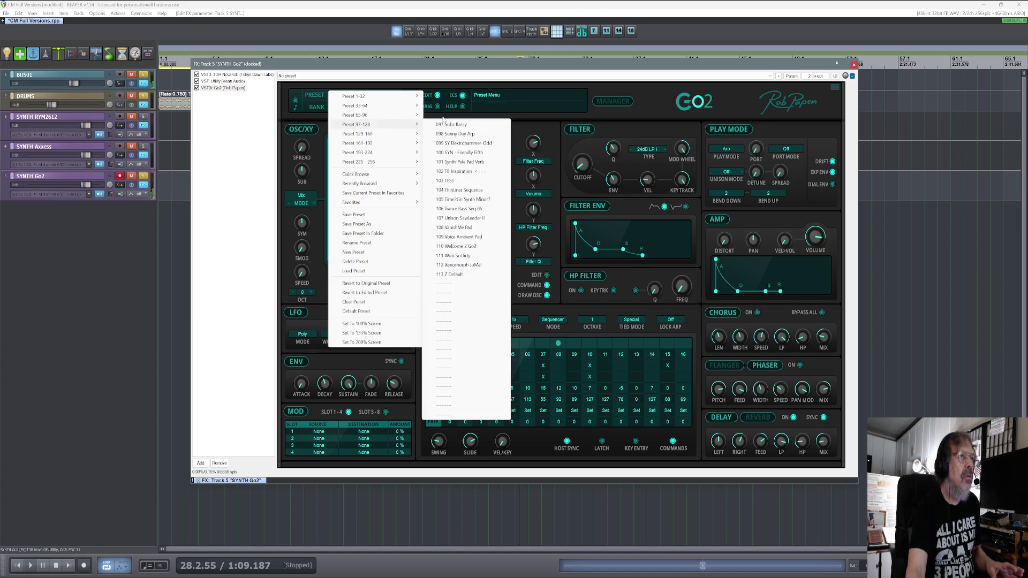
left_click(476, 125)
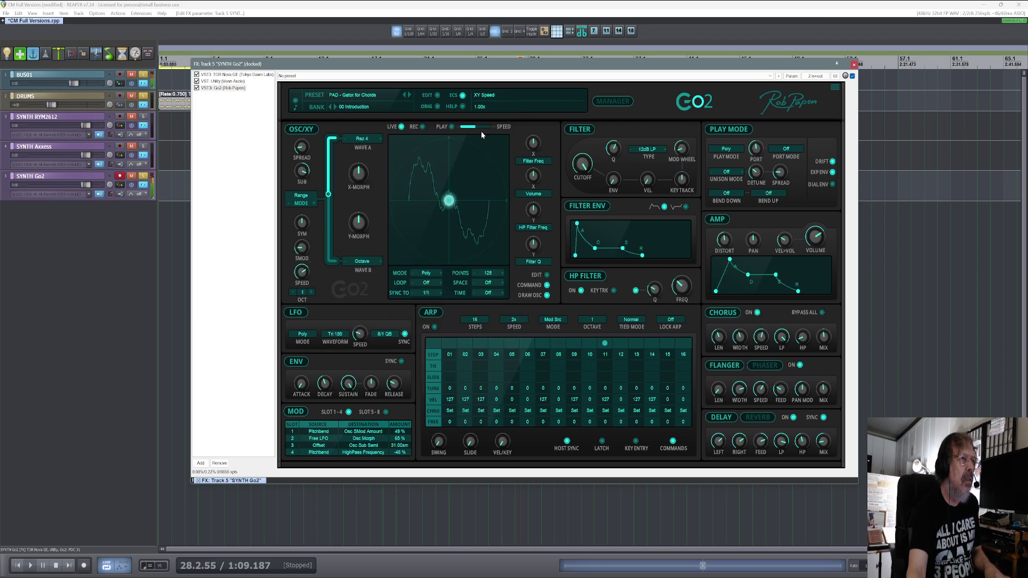
left_click(435, 327)
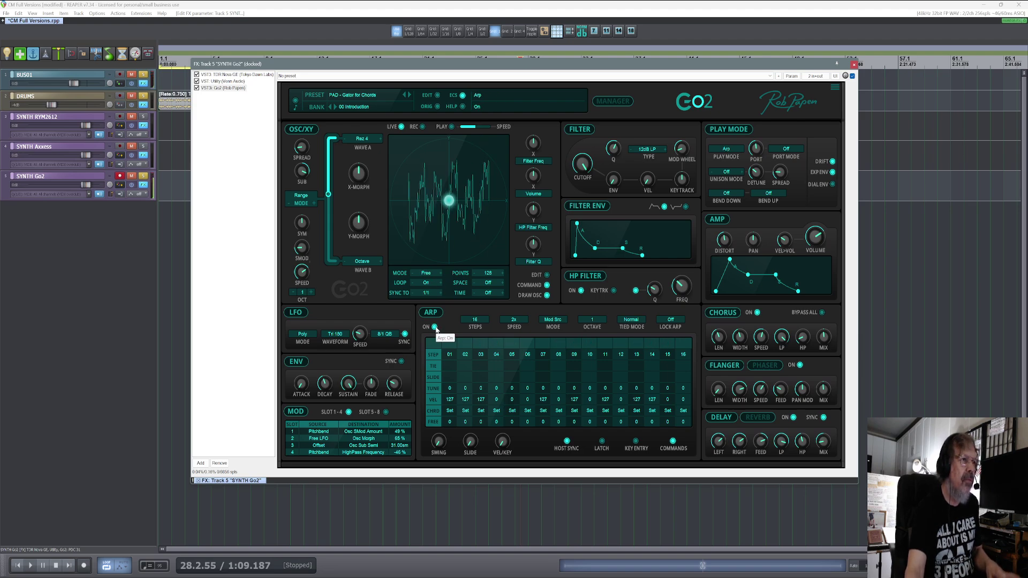
left_click(434, 327)
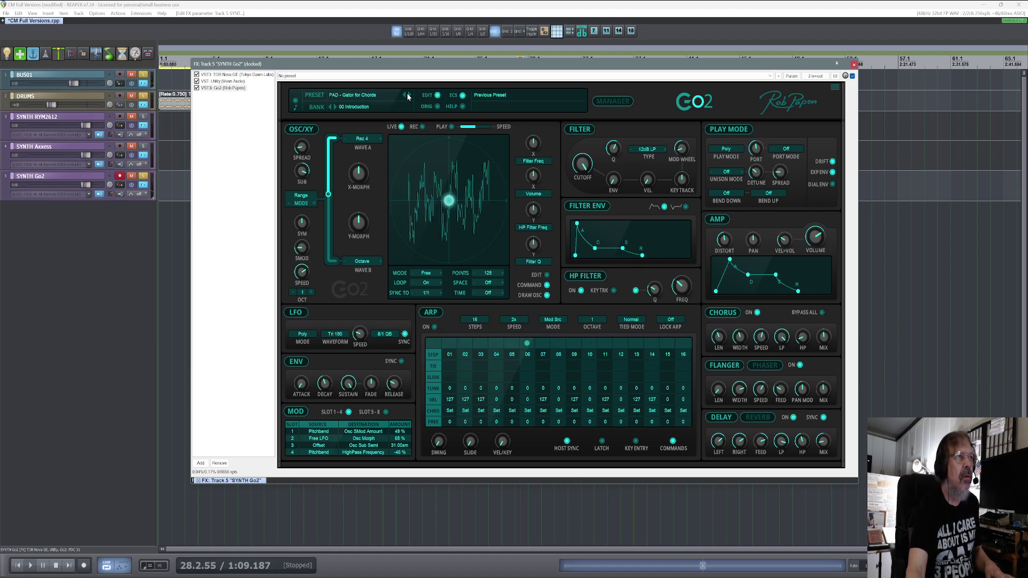
Advance to the PAD - Moving Rythm preset, then load preset 089 SEQ - Guitarwave.
left_click(408, 96)
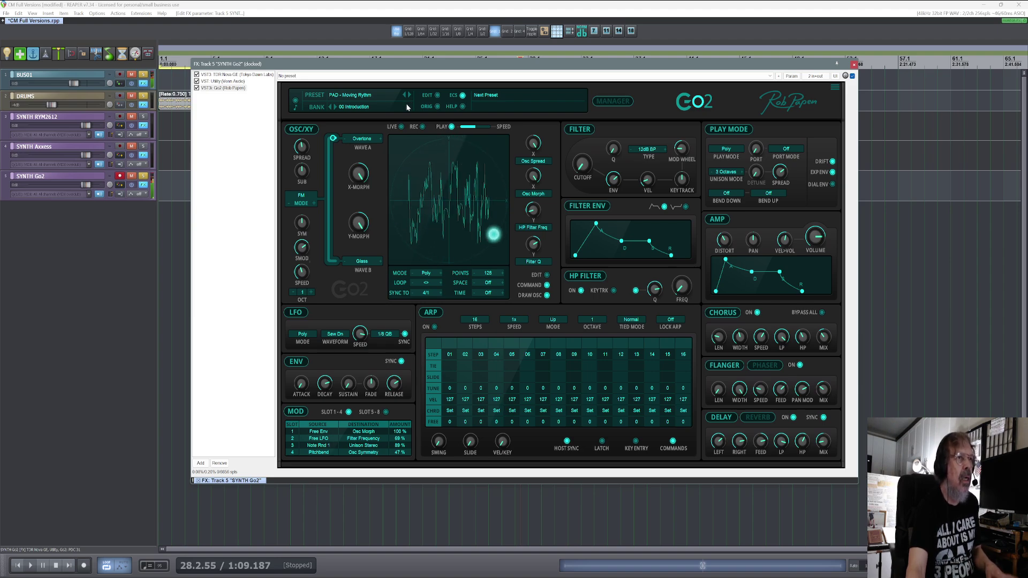
left_click(350, 96)
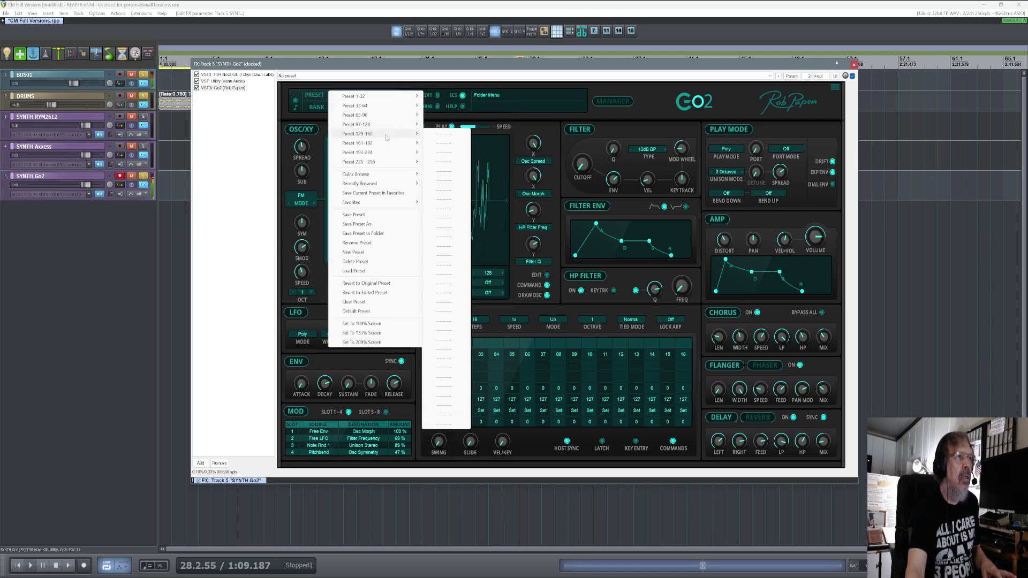
mouse_move(376, 116)
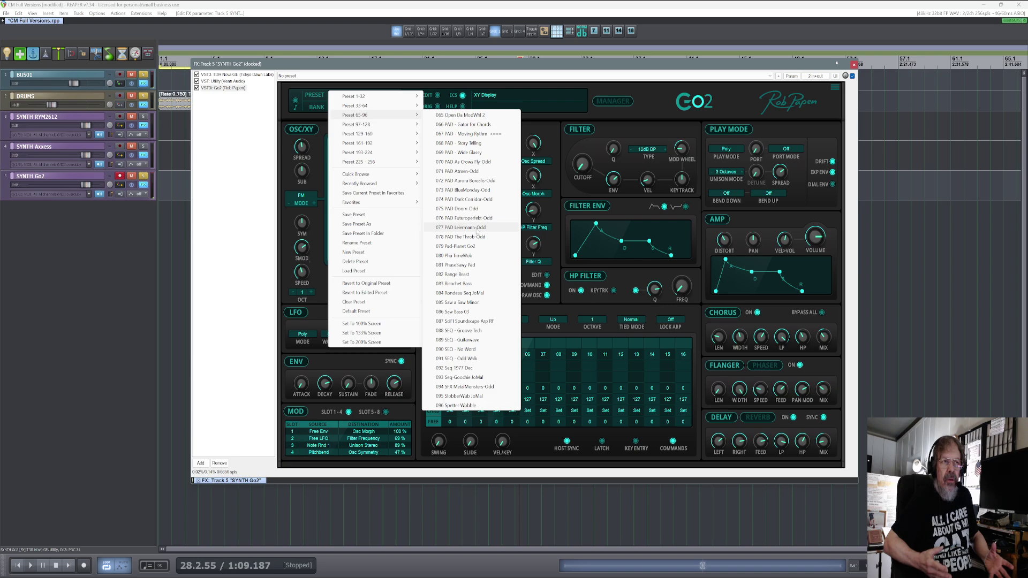
left_click(473, 340)
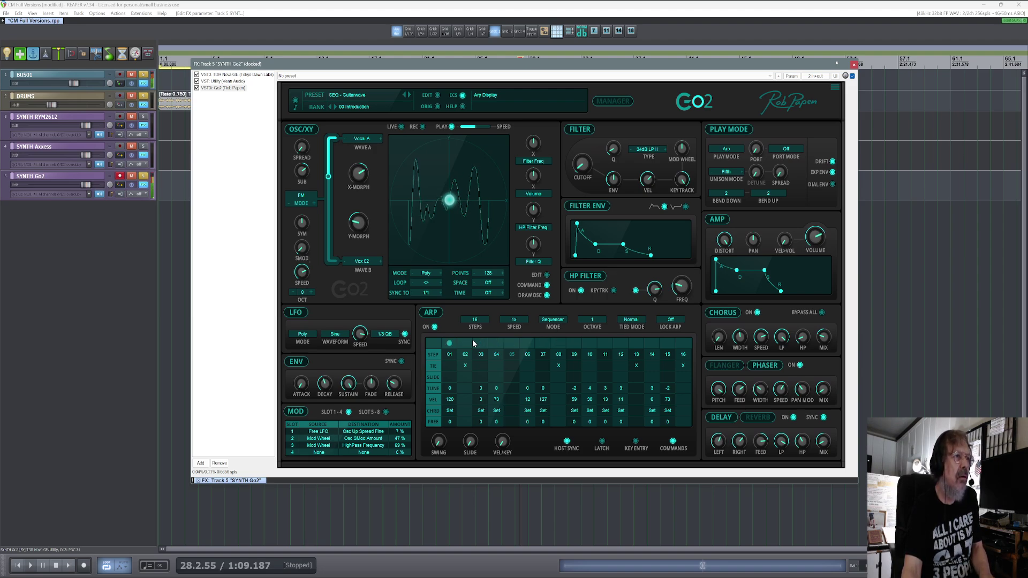
Switch the arpeggiator off and back on, then compare arp speeds 1/4x, 2x and 3/2x, finishing on 1x.
left_click(435, 327)
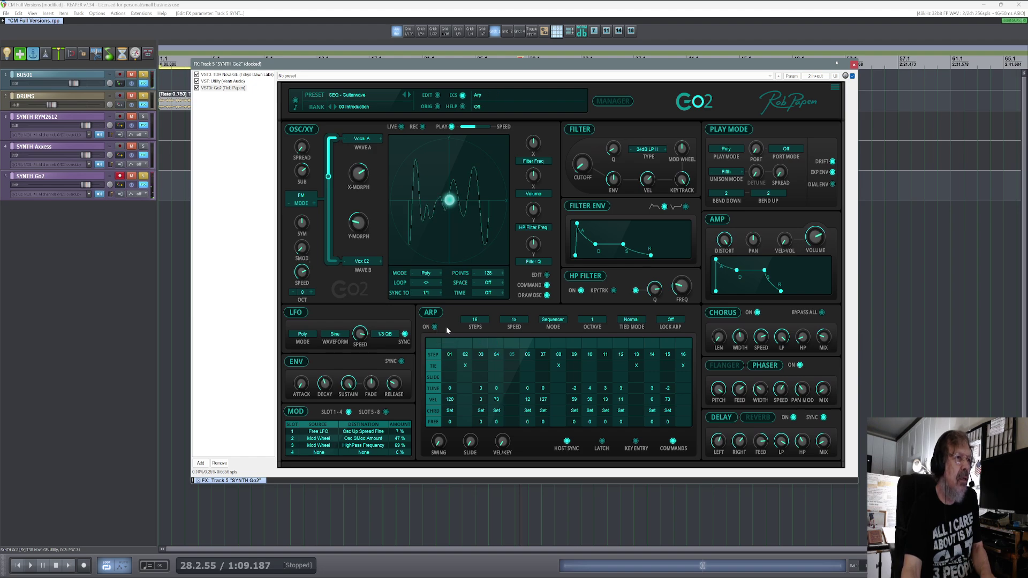
left_click(435, 327)
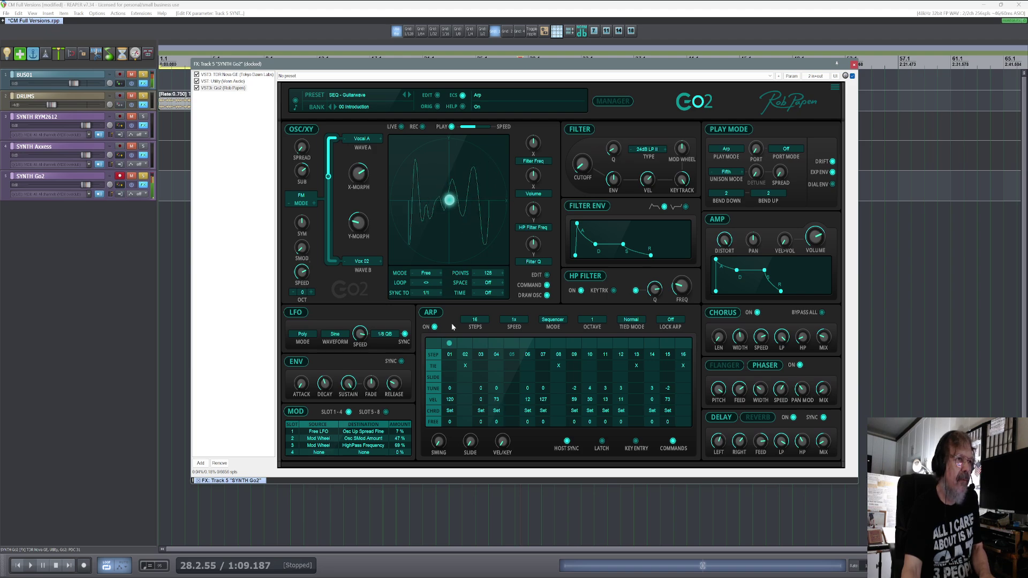
left_click(517, 321)
left_click(517, 329)
left_click(515, 322)
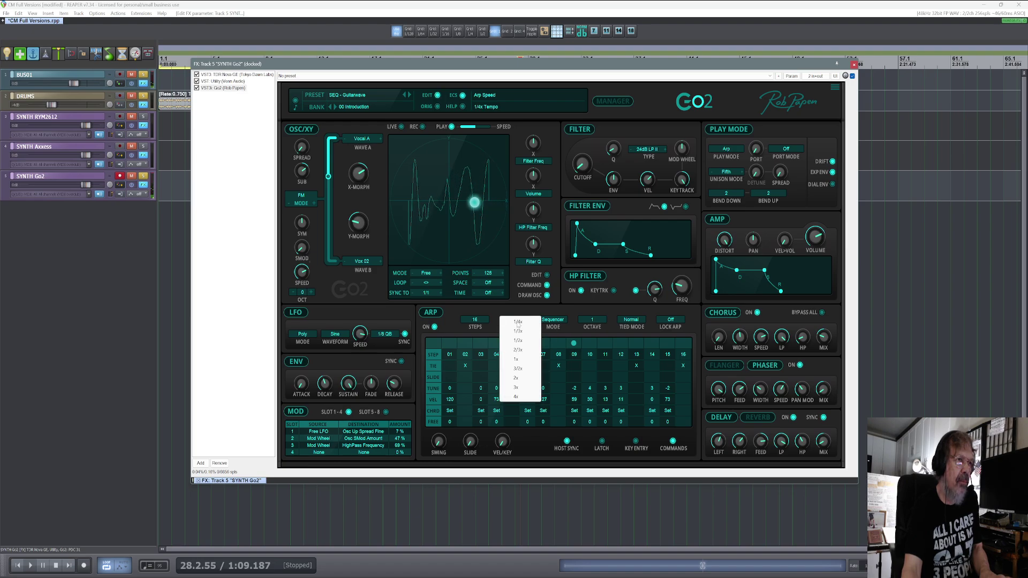
left_click(517, 323)
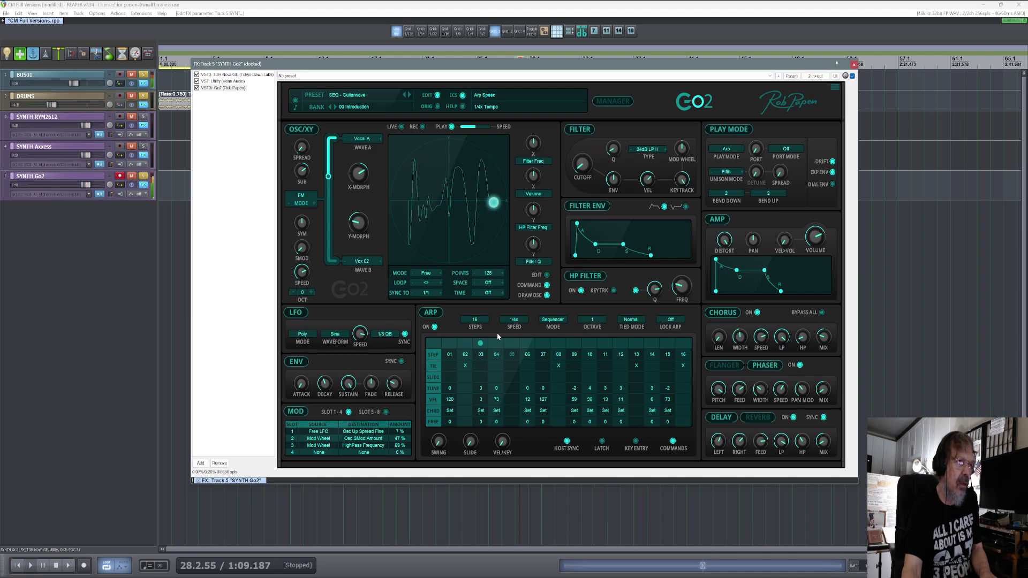
left_click(514, 321)
left_click(522, 377)
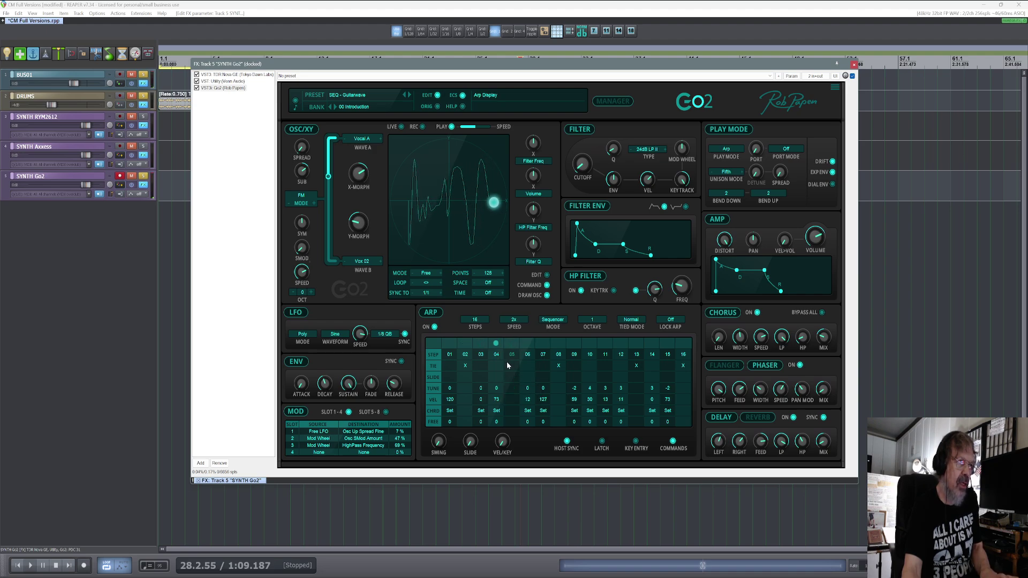
left_click(517, 324)
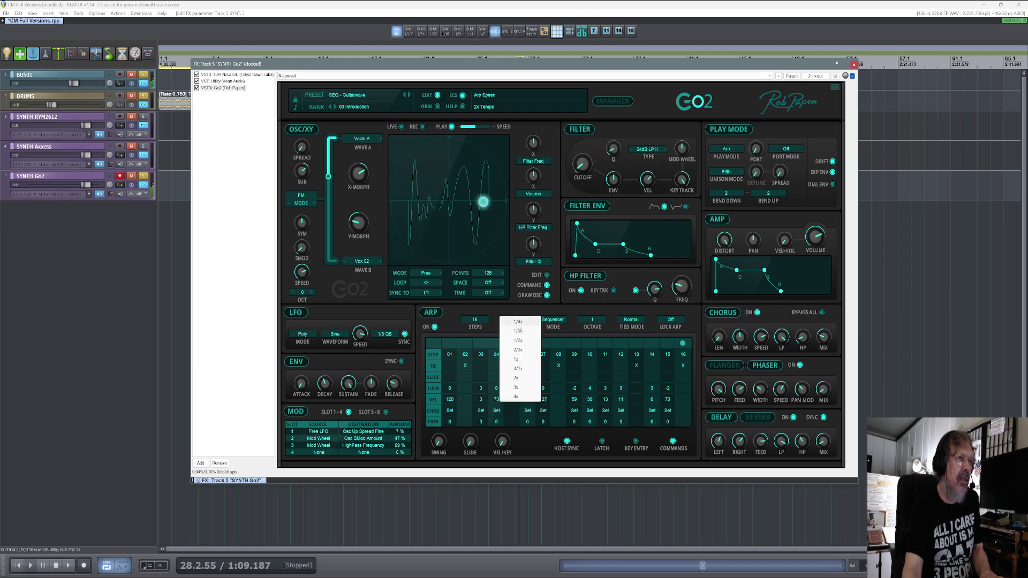
left_click(524, 370)
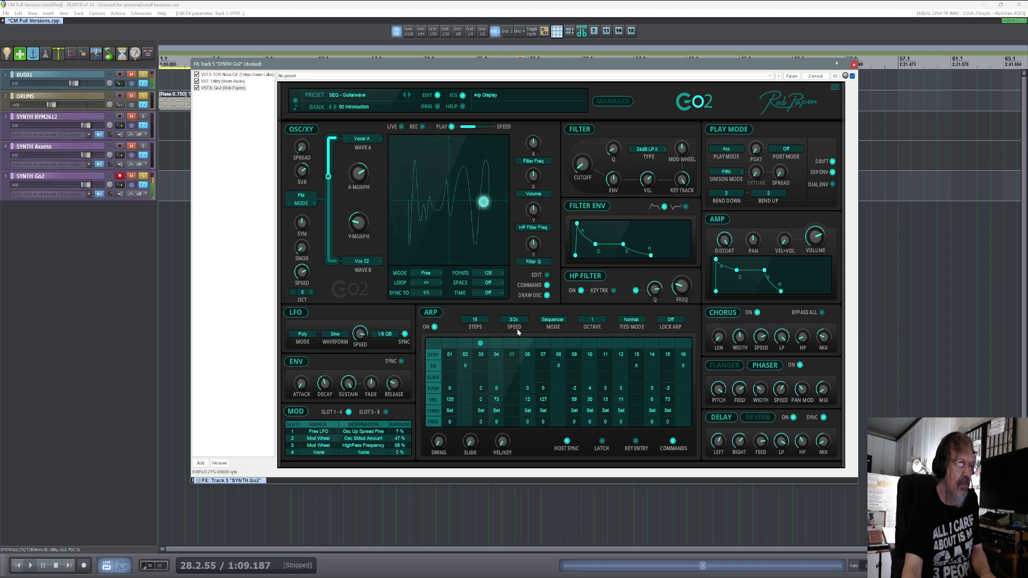
scroll(518, 321, "down", 1)
Set the arpeggiator mode to Random with a range of 2 octaves.
left_click(555, 320)
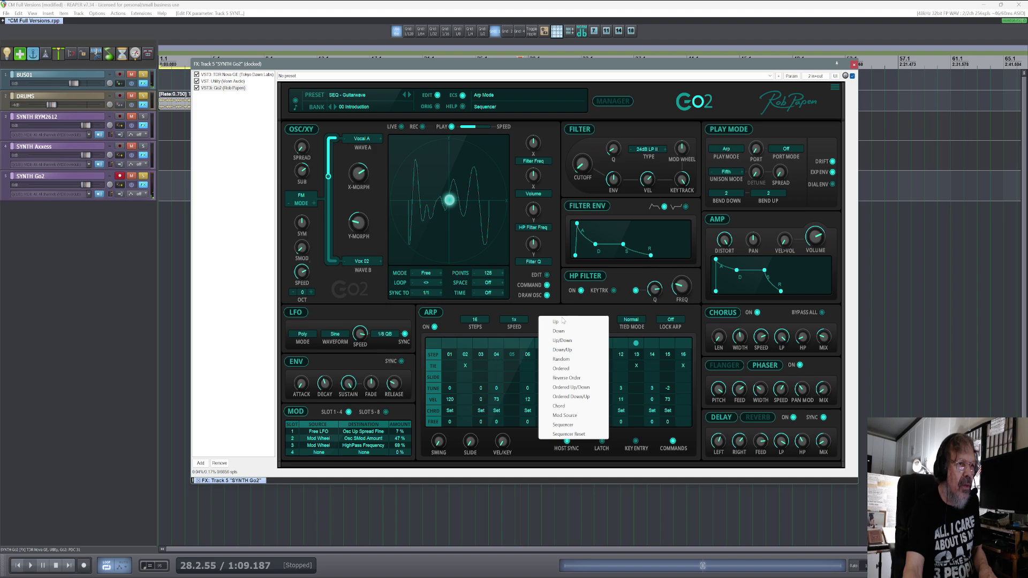
left_click(565, 360)
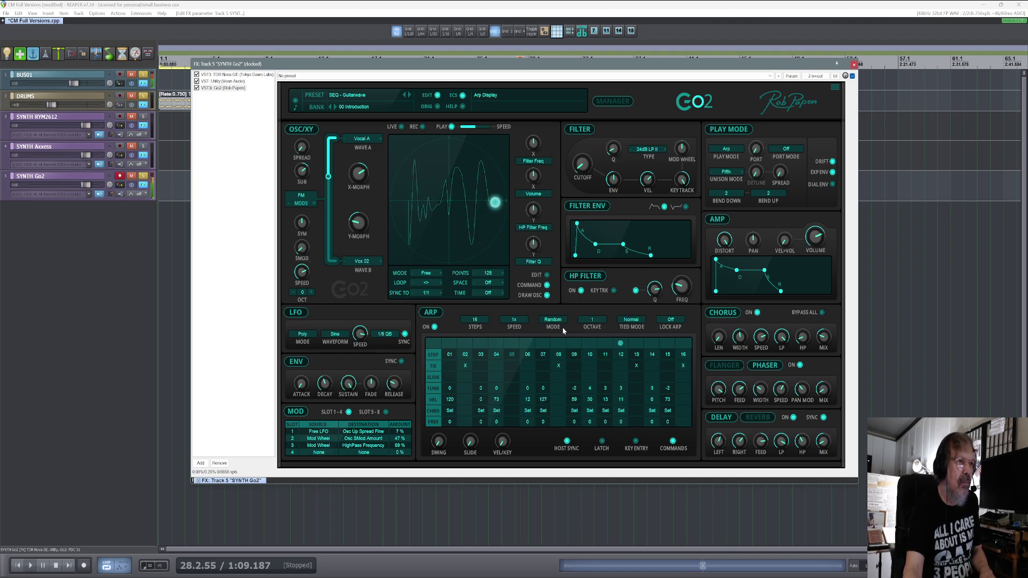
left_click(589, 319)
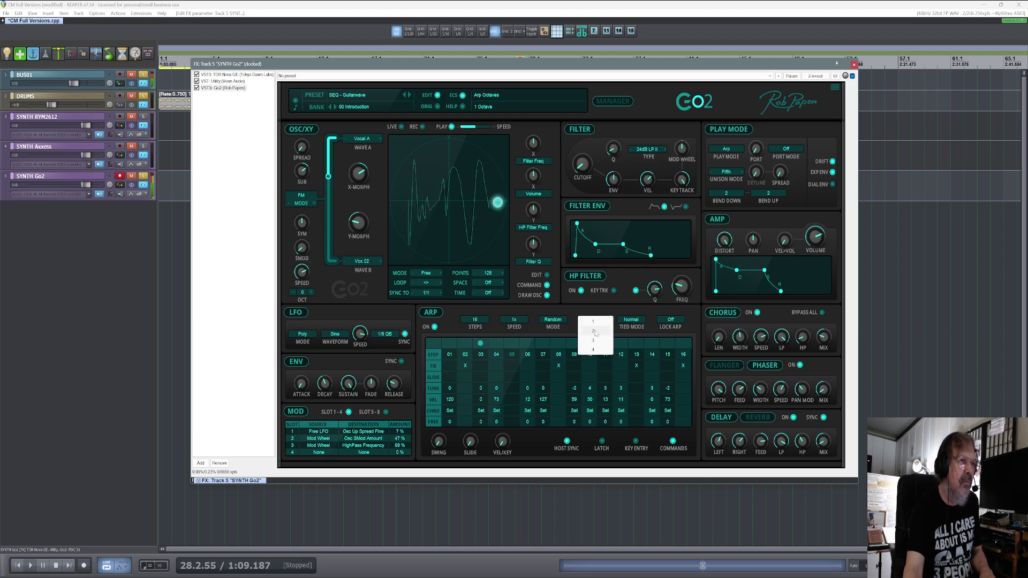
left_click(595, 333)
Change the arpeggiator to Ordered mode with 1 octave, then choose the Up mode.
left_click(553, 320)
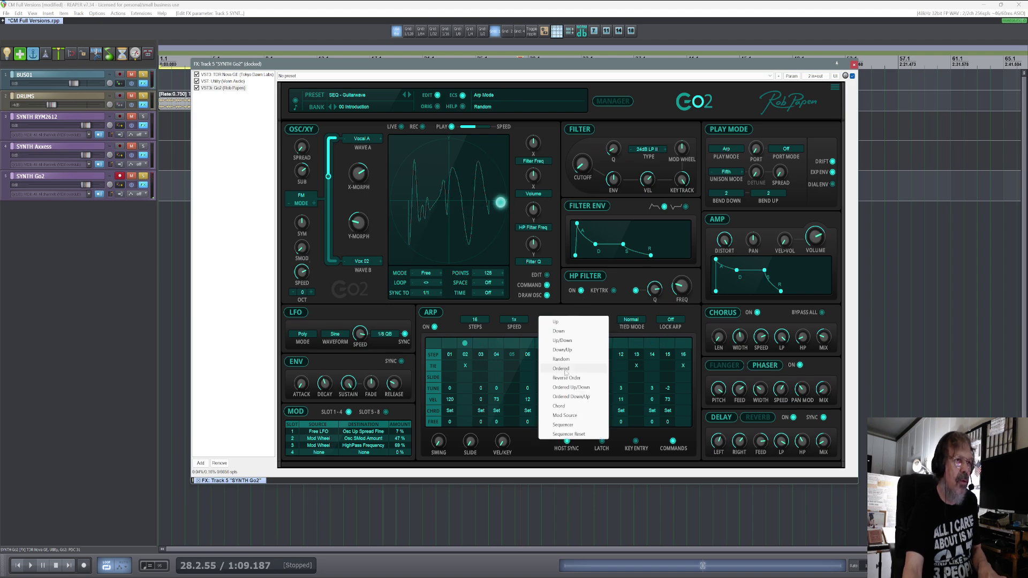
left_click(557, 393)
left_click(592, 320)
left_click(595, 326)
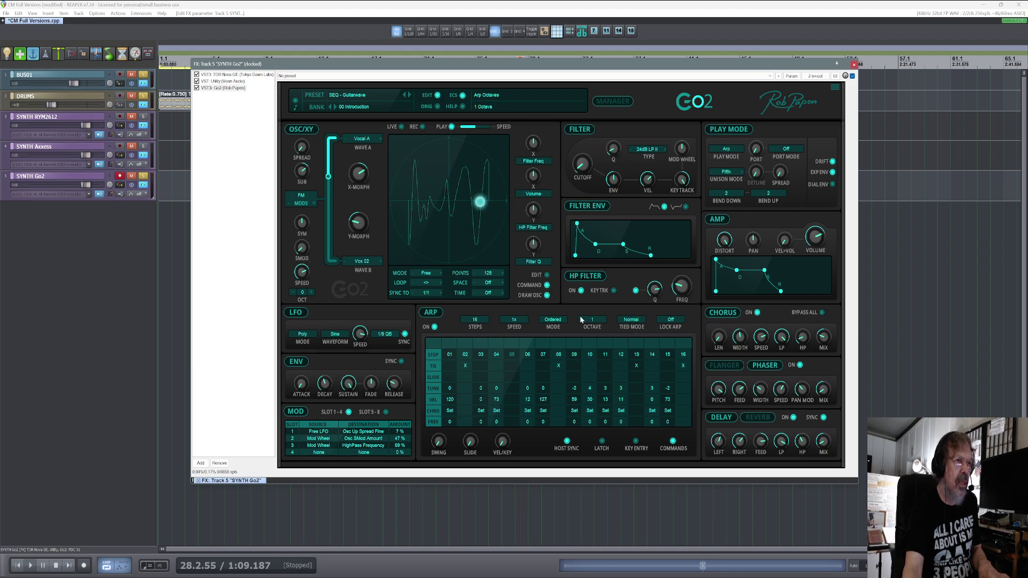
left_click(553, 320)
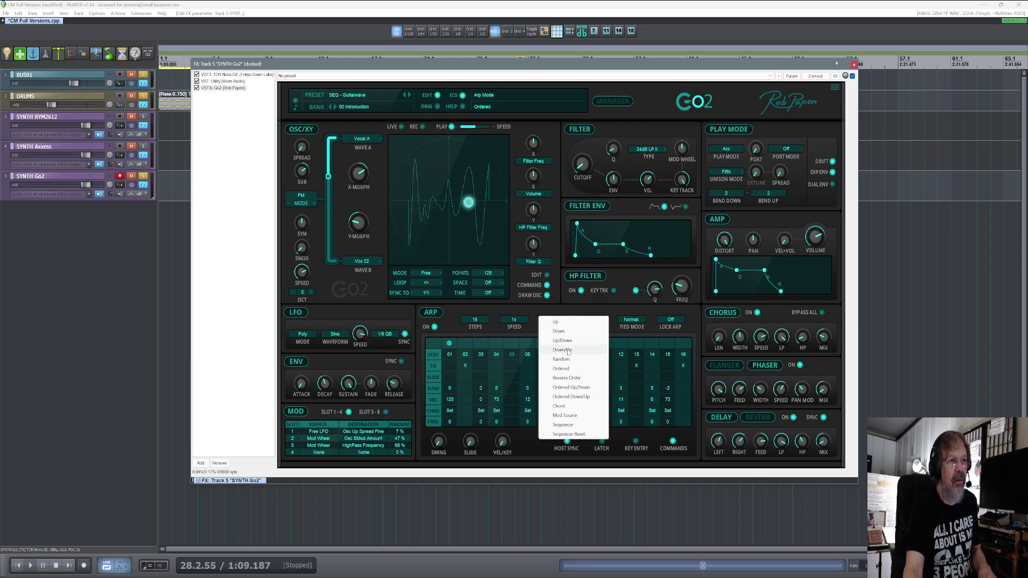
left_click(556, 322)
Load preset 068 PAD - Story Telling and try its arpeggiator on, then off.
left_click(348, 95)
mouse_move(396, 122)
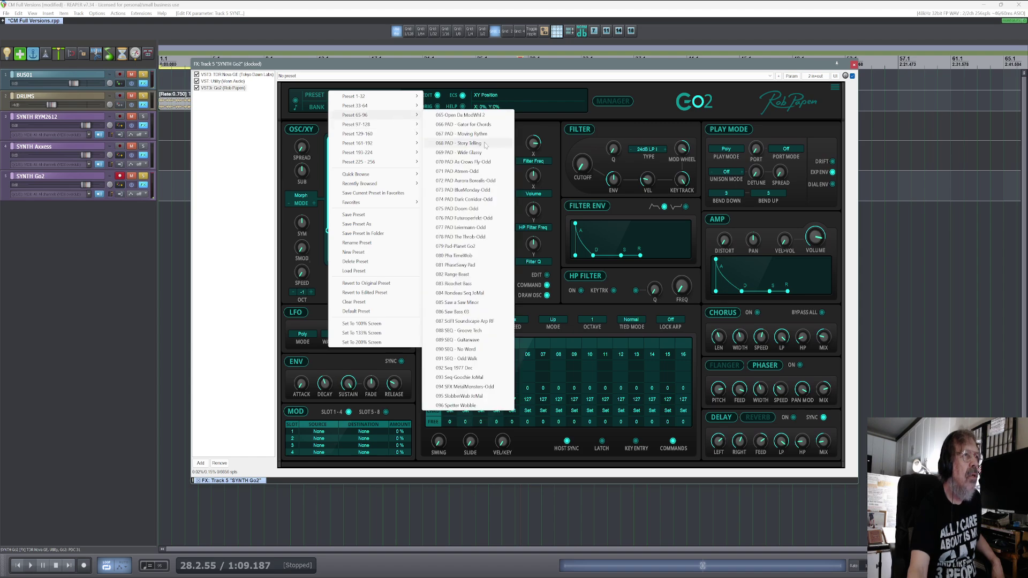
left_click(509, 168)
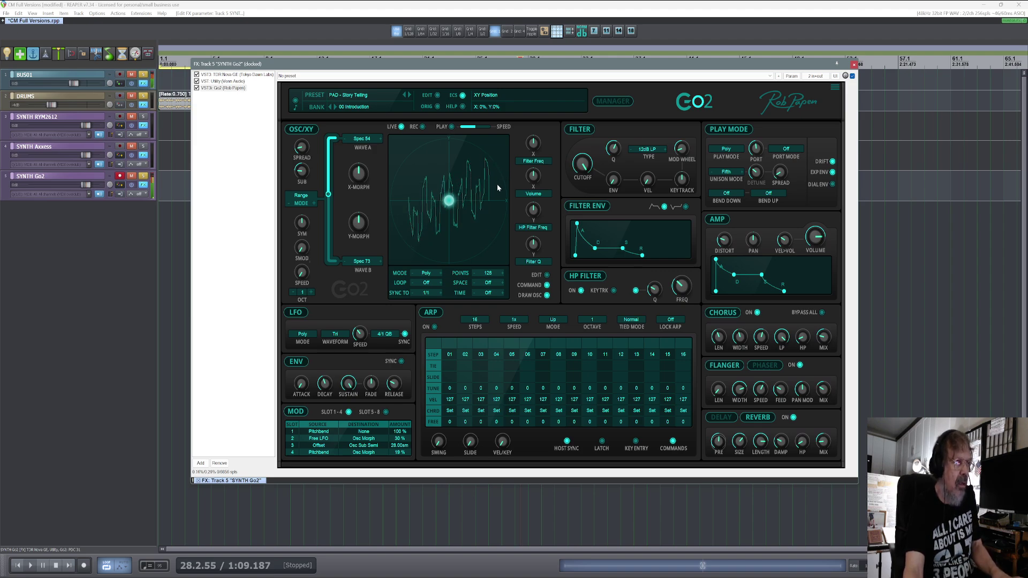
left_click(434, 326)
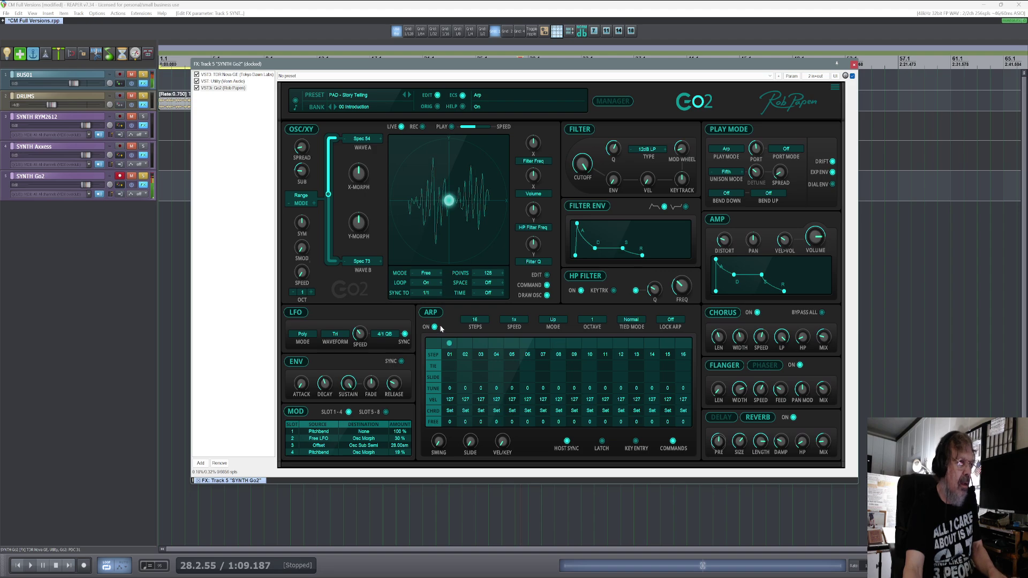
left_click(435, 327)
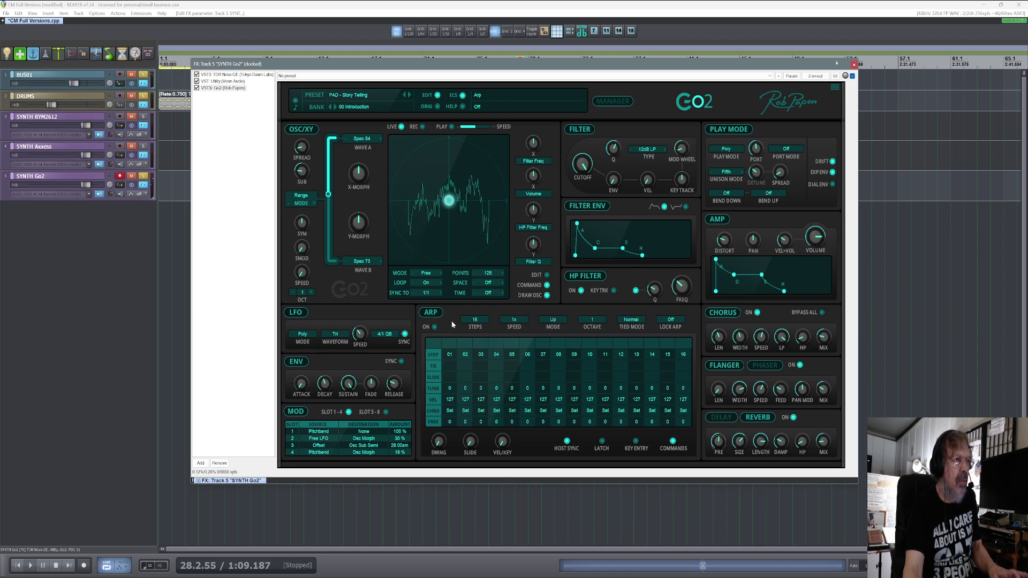
left_click(352, 101)
mouse_move(371, 126)
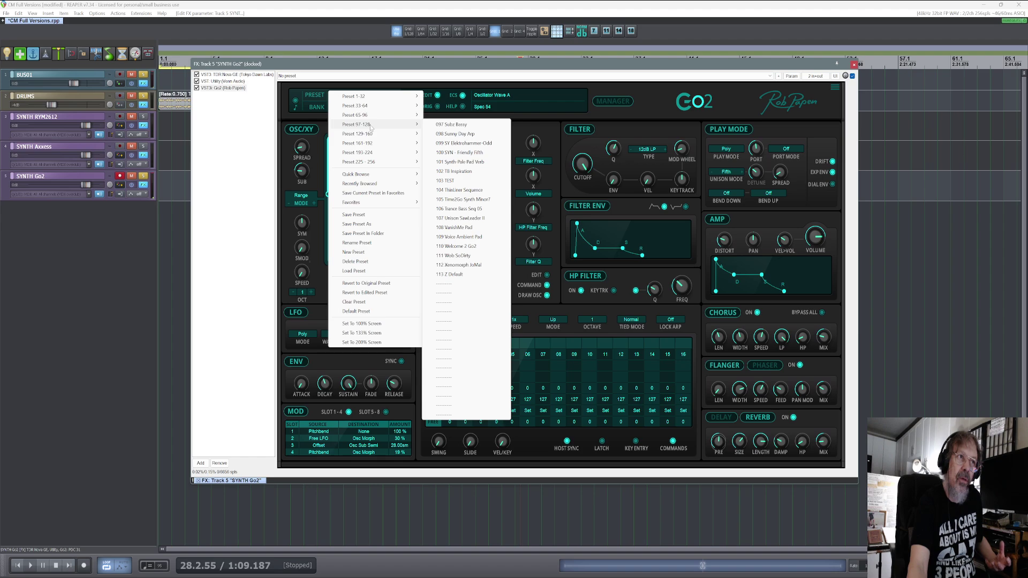
left_click(719, 278)
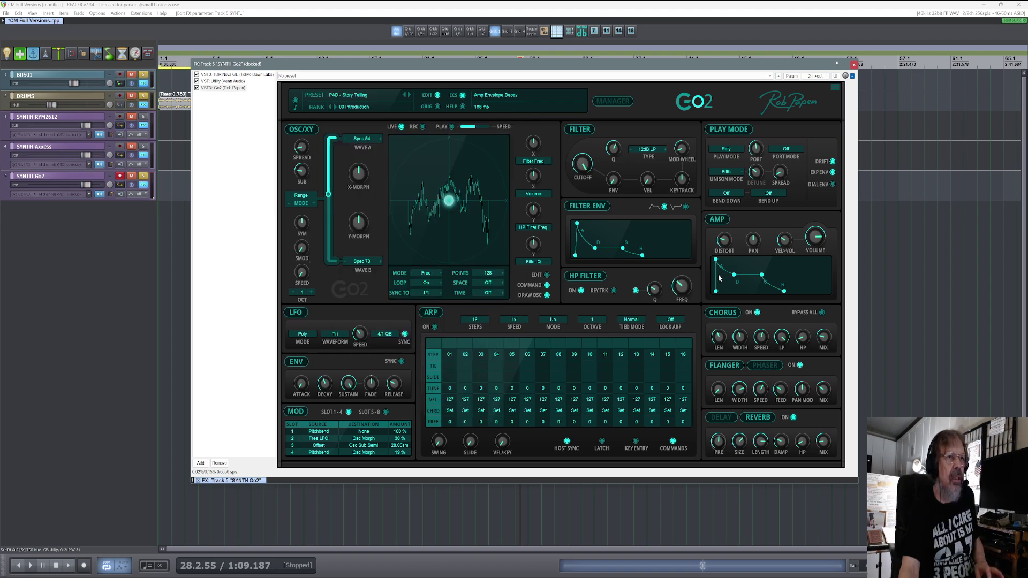
Turn off the chorus and flanger, and replace the reverb with an active delay that has tempo sync off.
left_click(757, 313)
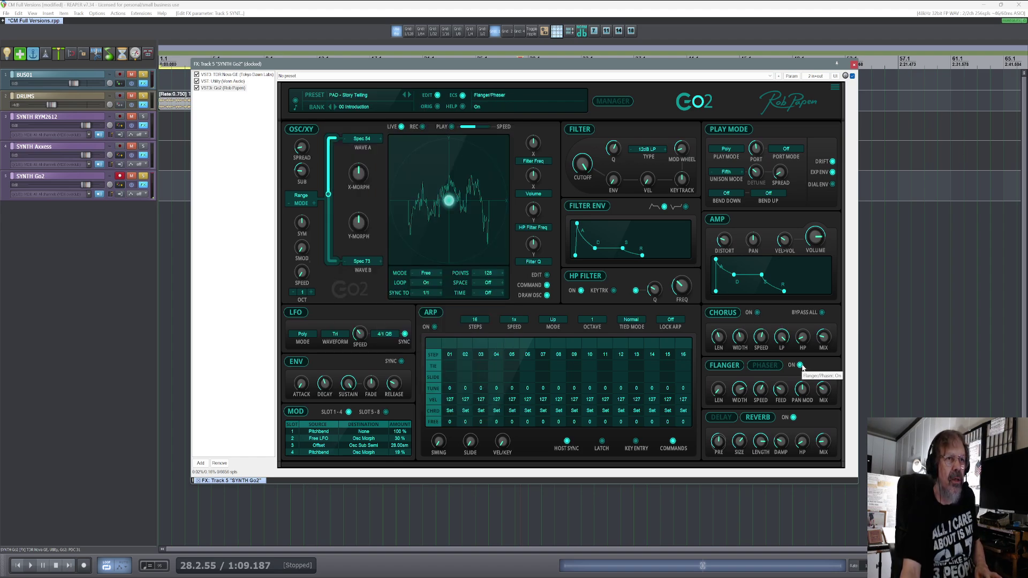
left_click(800, 366)
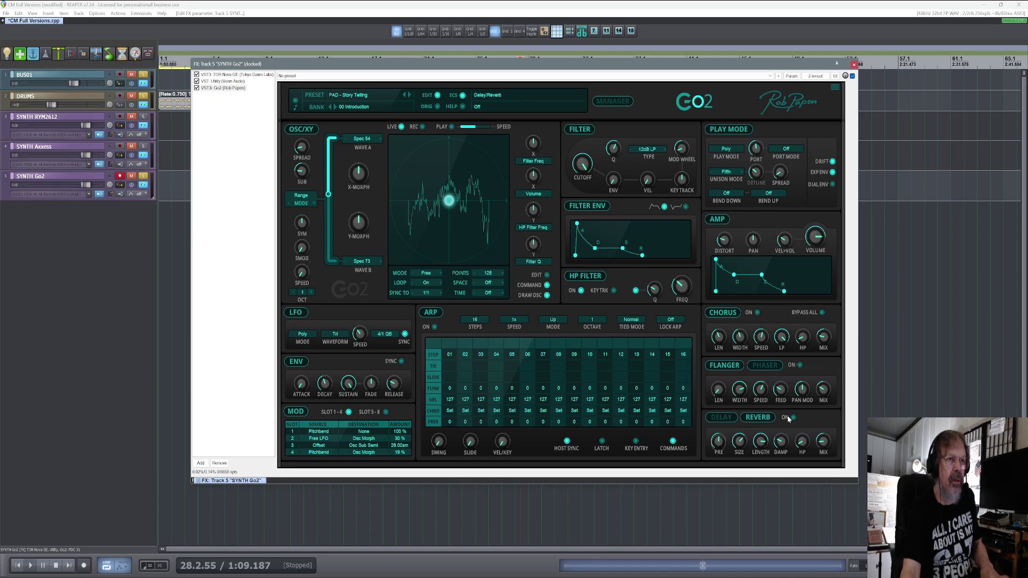
left_click(718, 418)
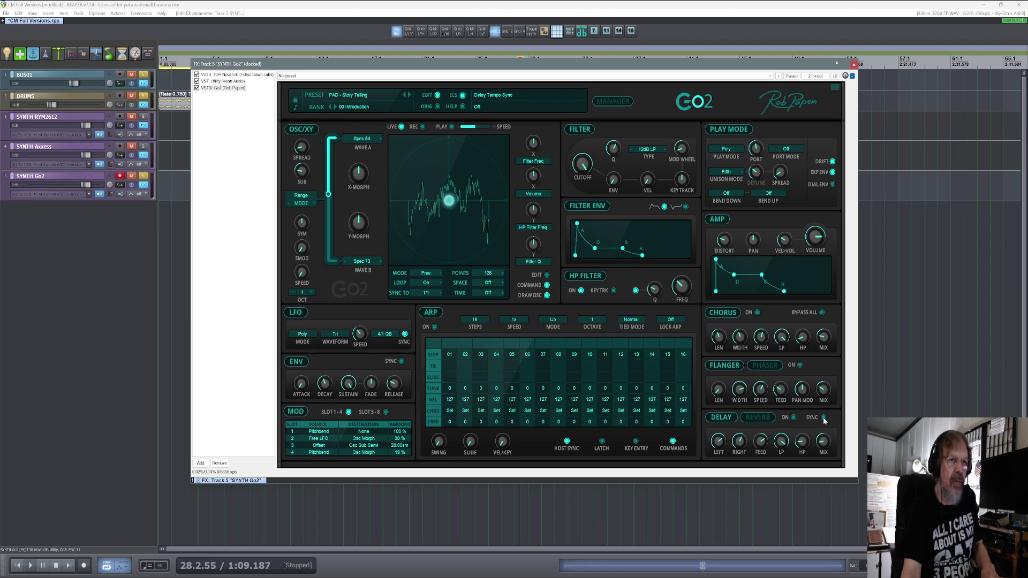
left_click(794, 418)
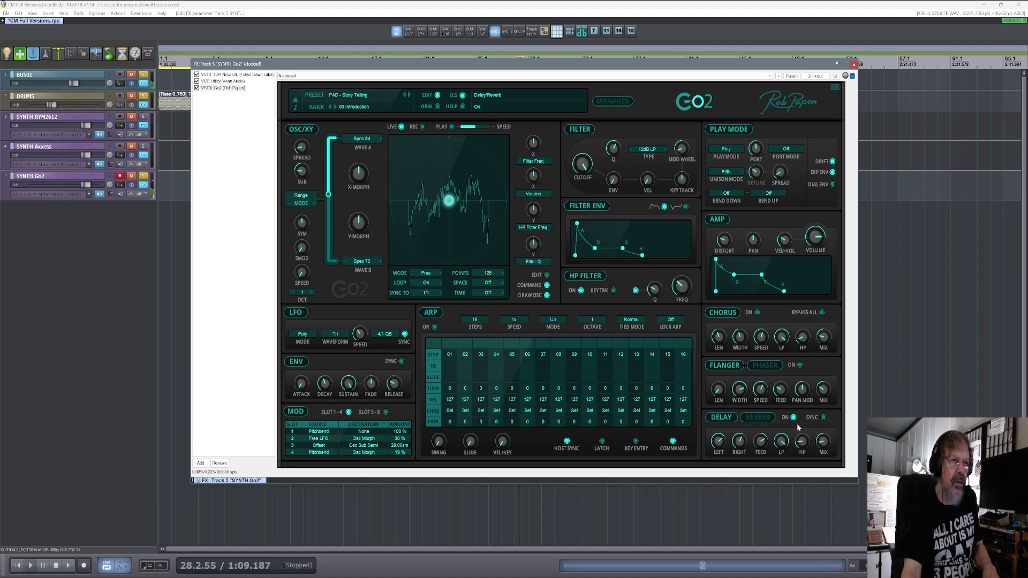
Switch the delay back to reverb, adjust the reverb size and set its length to 8%.
left_click(769, 423)
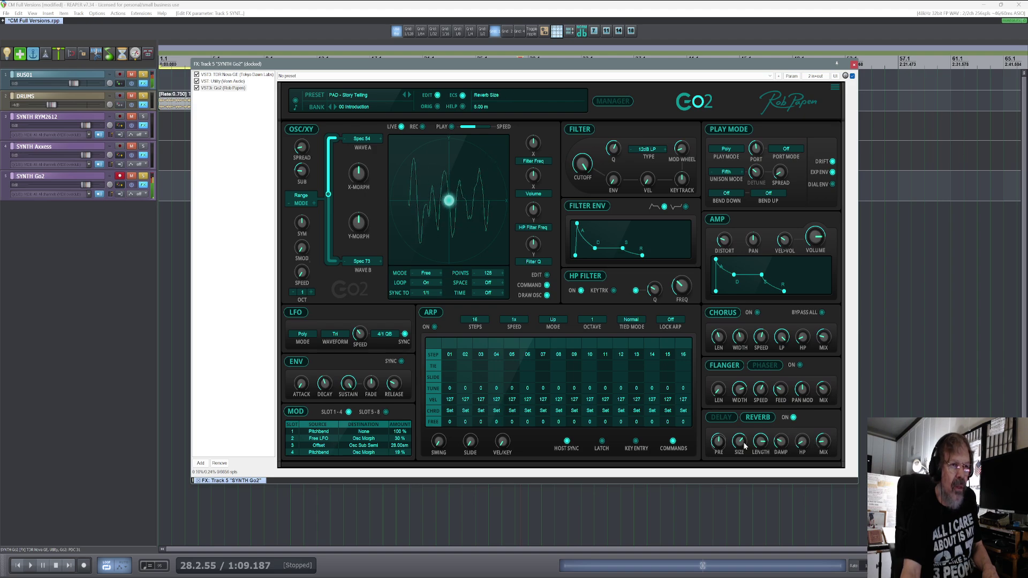
mouse_move(744, 444)
left_mouse_down()
mouse_move(751, 471)
mouse_move(762, 458)
mouse_move(765, 479)
mouse_move(757, 448)
left_mouse_up()
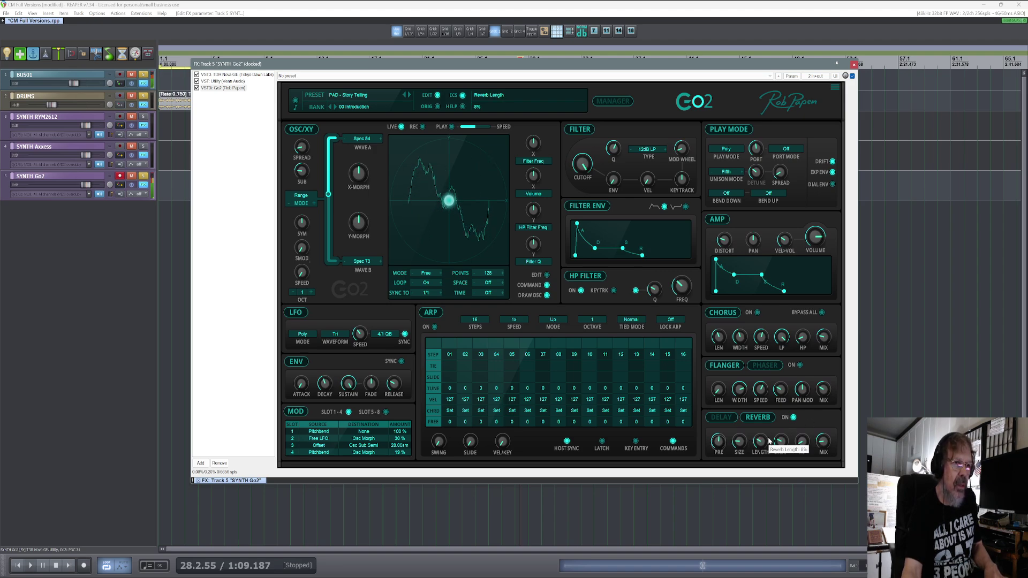
Adjust the damping and high-pass settings of the Go2 reverb.
left_click_drag(781, 440, 778, 393)
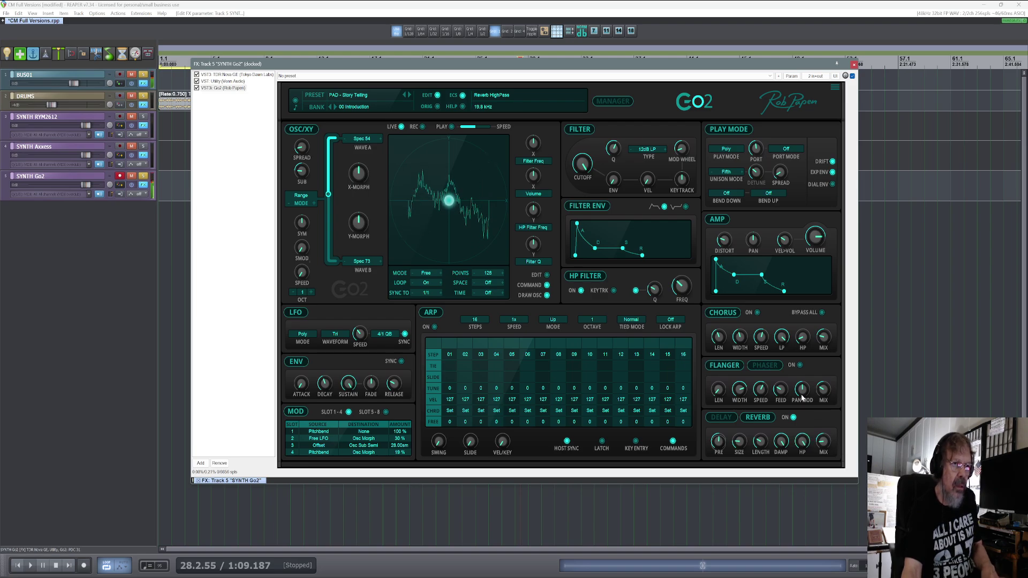
scroll(804, 440, "down", 5)
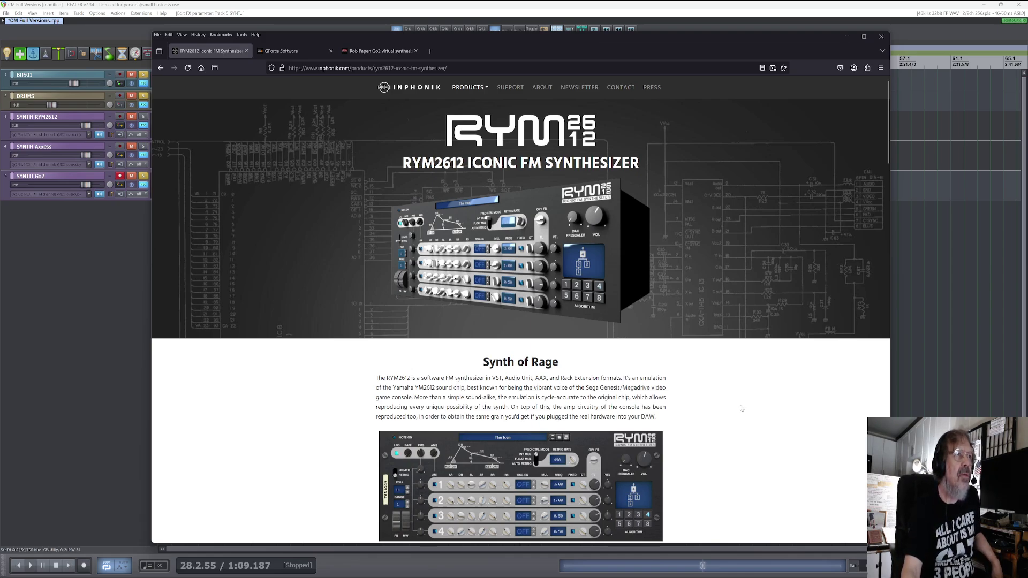
Switch to Firefox and download the .zip pack of extra VST/AU/AAX patches from Inphonik's RYM2612 page.
scroll(741, 408, "down", 3)
scroll(740, 407, "down", 10)
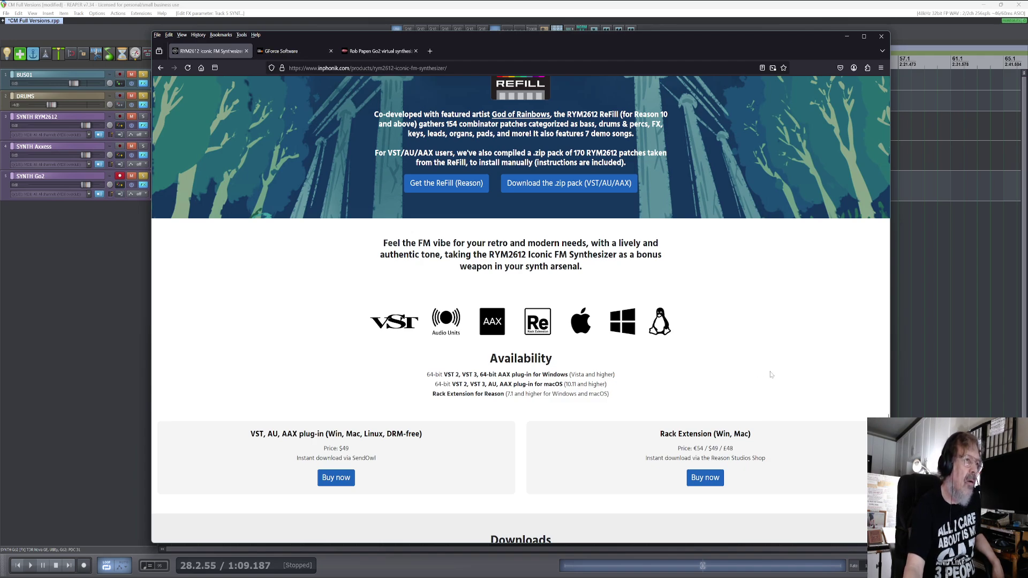
scroll(771, 375, "up", 4)
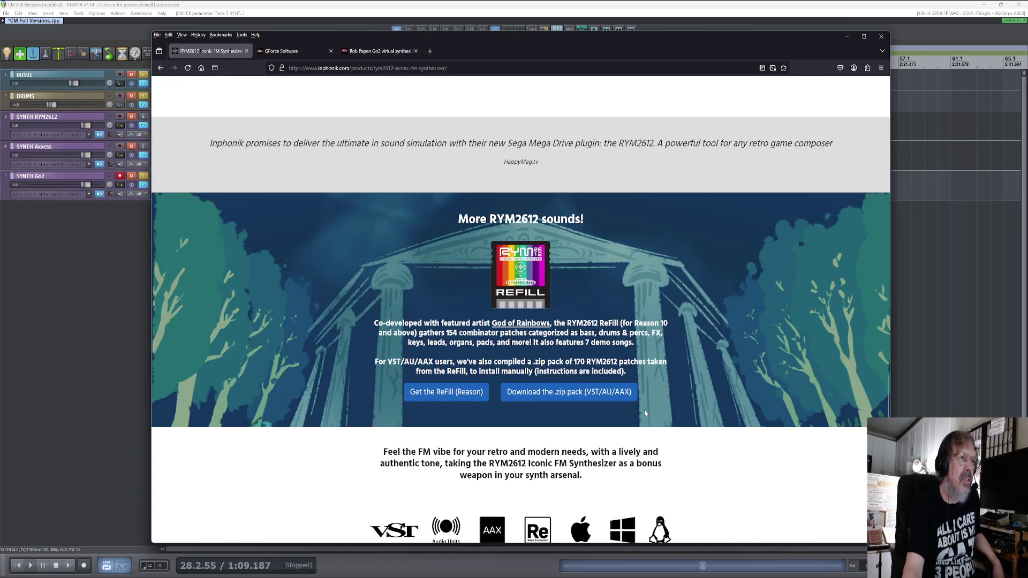
left_click(563, 395)
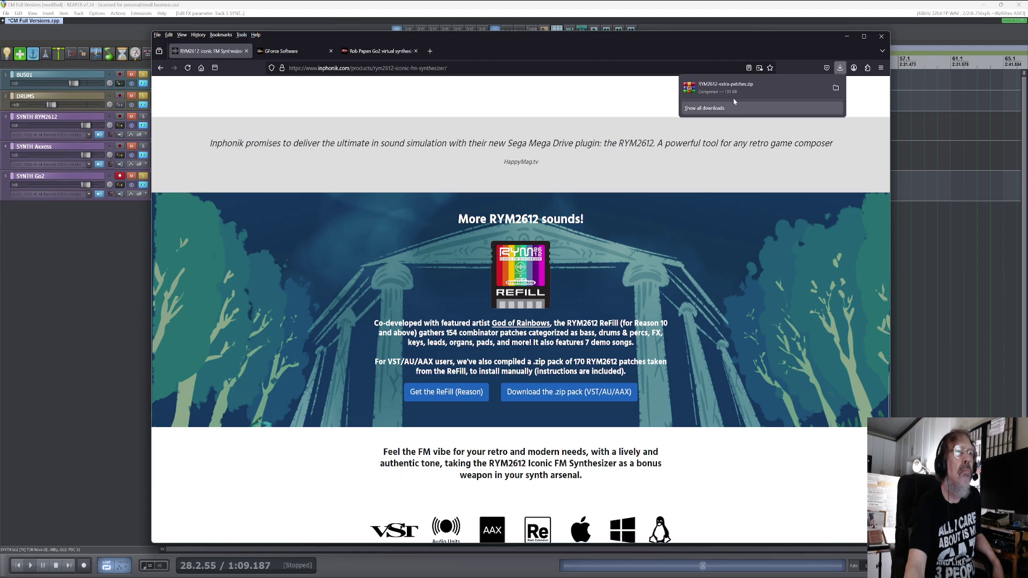
Open the downloaded RYM2612-extra-patches.zip, look through the patch files in its folder, and close the archive.
left_click(732, 90)
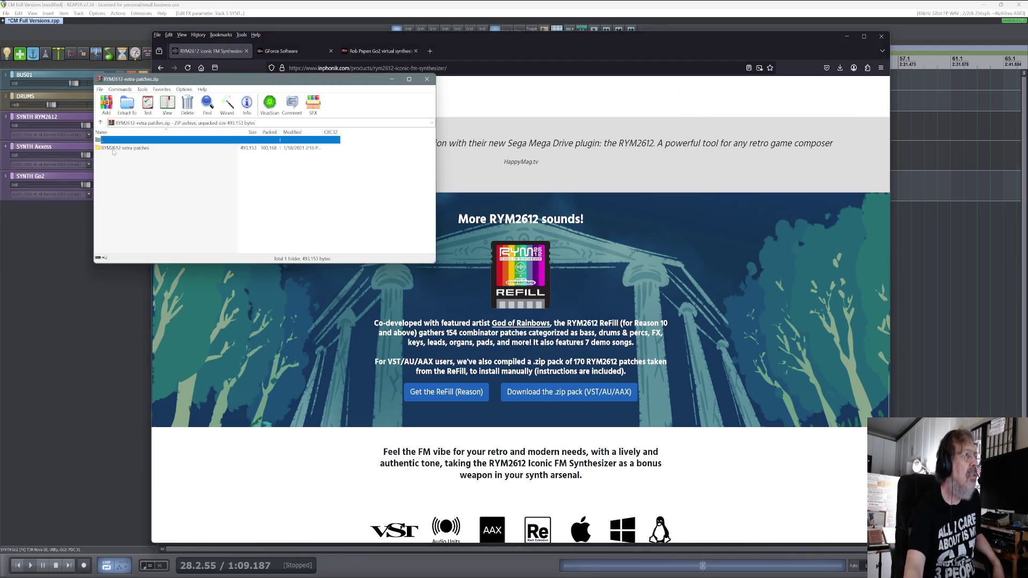
double_click(114, 150)
scroll(391, 174, "down", 3)
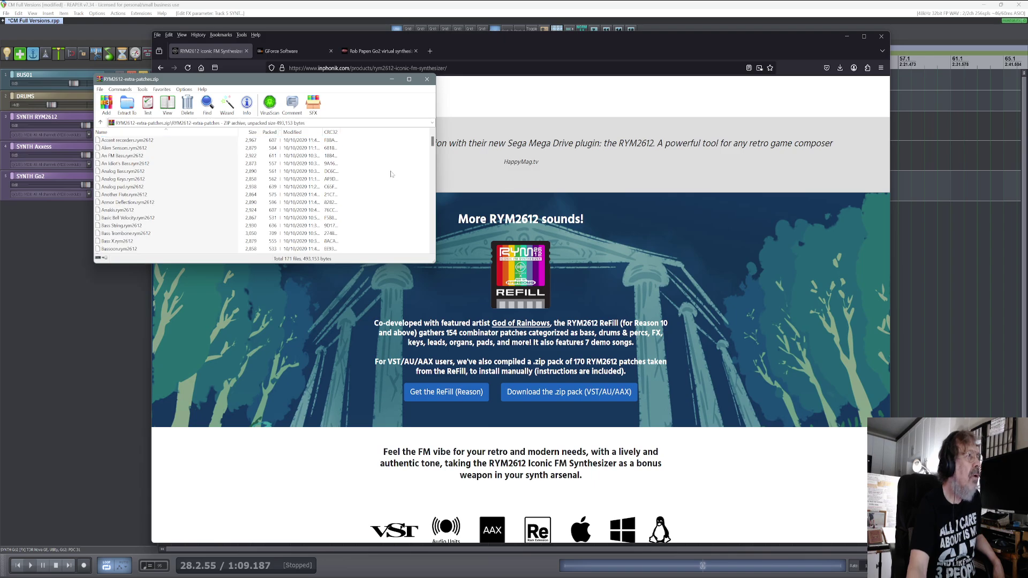
left_click(427, 79)
View the RYMCast Genesis VGM Player page linked under Insert extra patches, and return to the RYM2612 page.
scroll(753, 272, "up", 6)
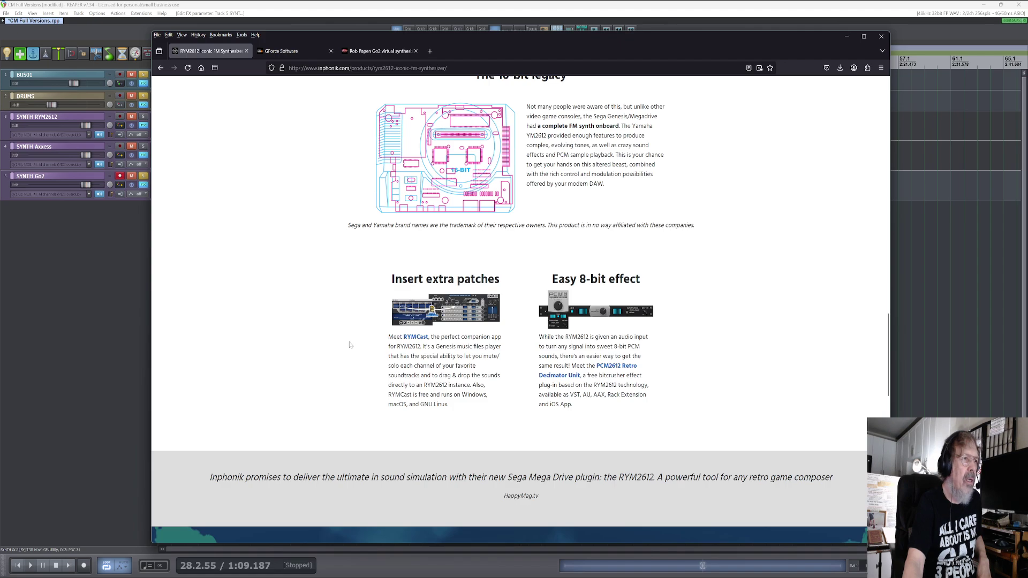
left_click(463, 312)
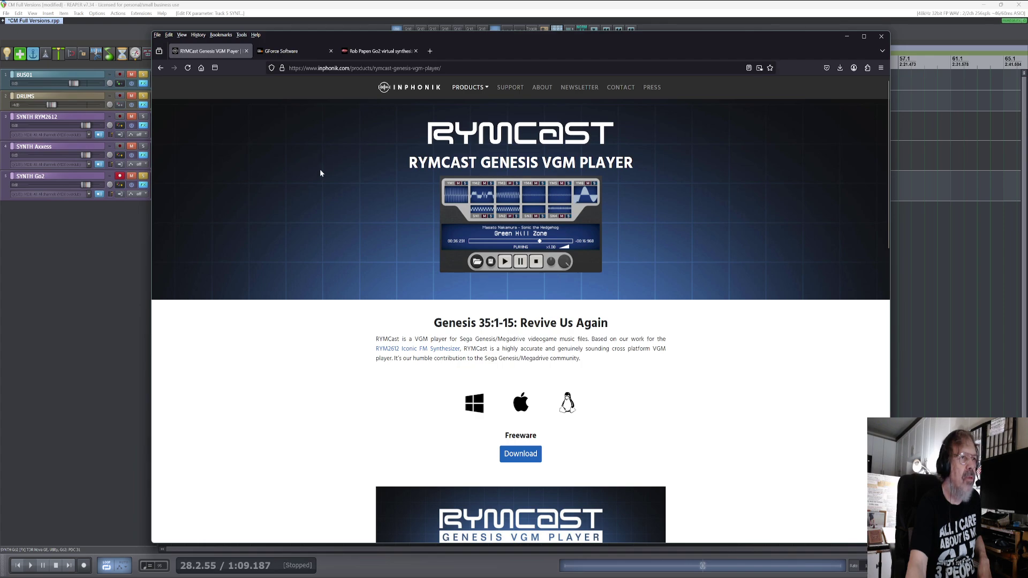
left_click(160, 68)
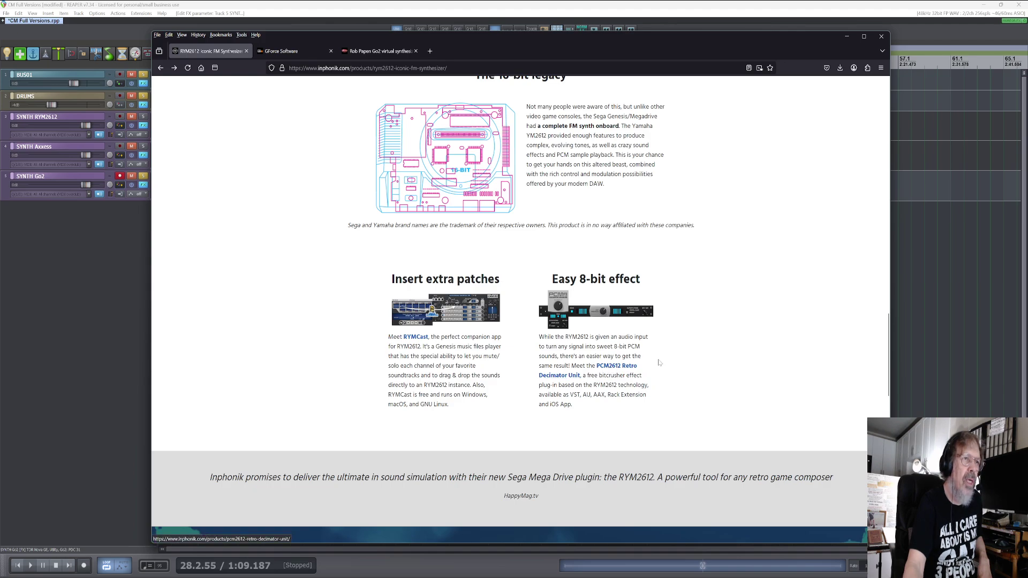
View the PCM2612 Retro Decimator Unit page and its download options, and return to the RYM2612 page.
left_click(616, 371)
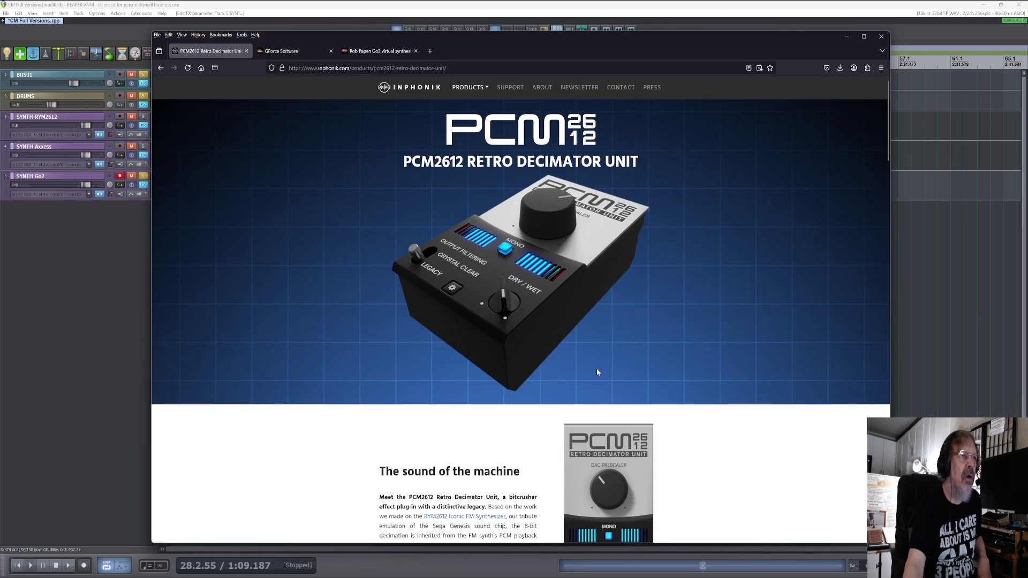
scroll(598, 372, "down", 5)
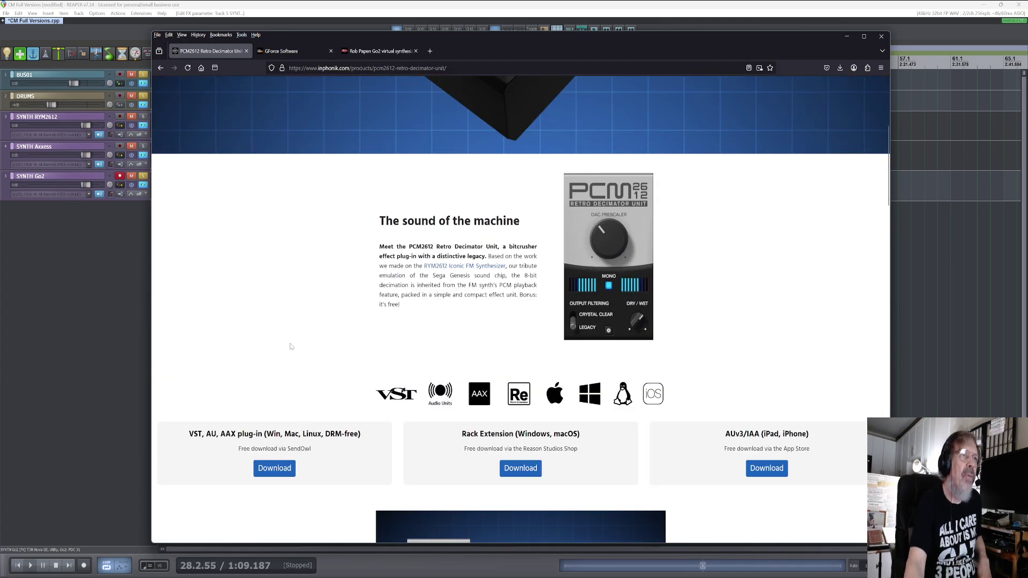
key("alt+Left")
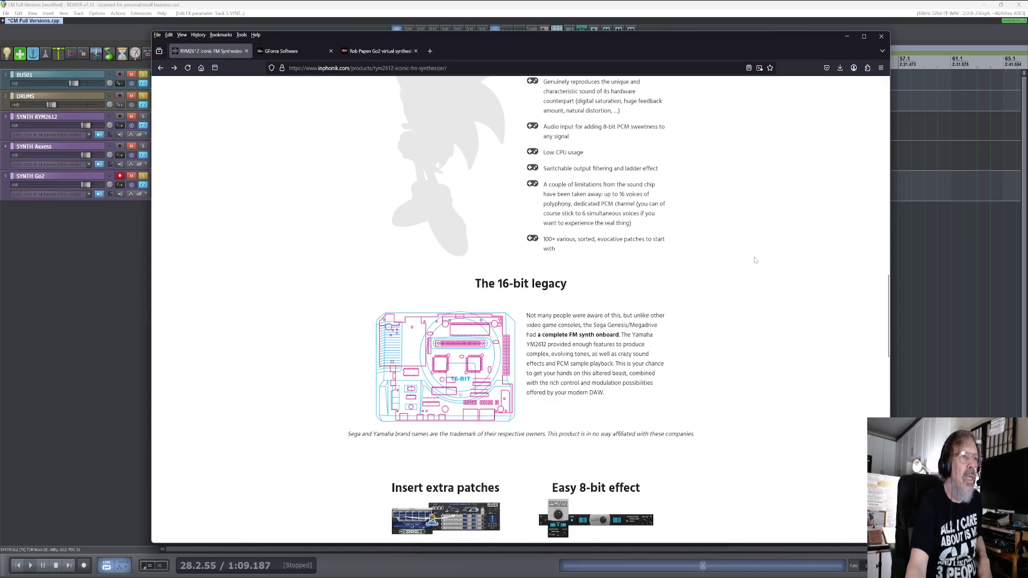
Examine the demo video and Key features sections of the RYM2612 product page.
scroll(755, 261, "up", 4)
scroll(755, 260, "up", 2)
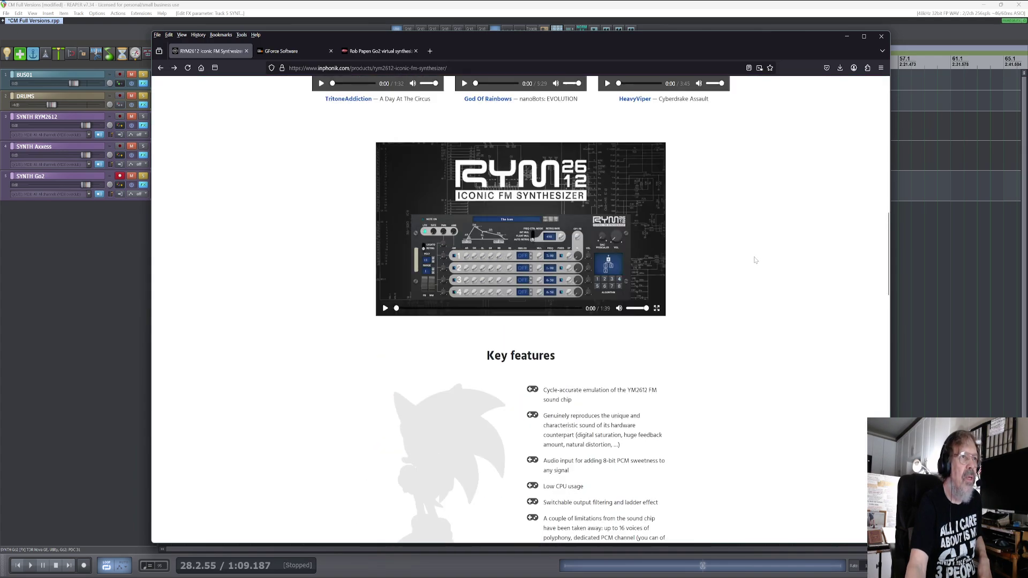
scroll(755, 260, "down", 1)
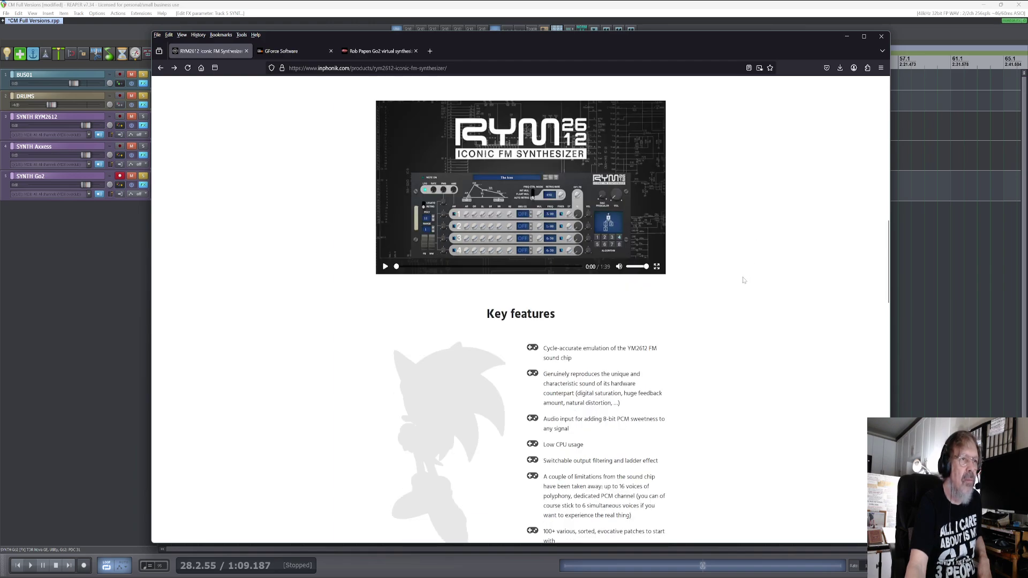
scroll(744, 280, "down", 3)
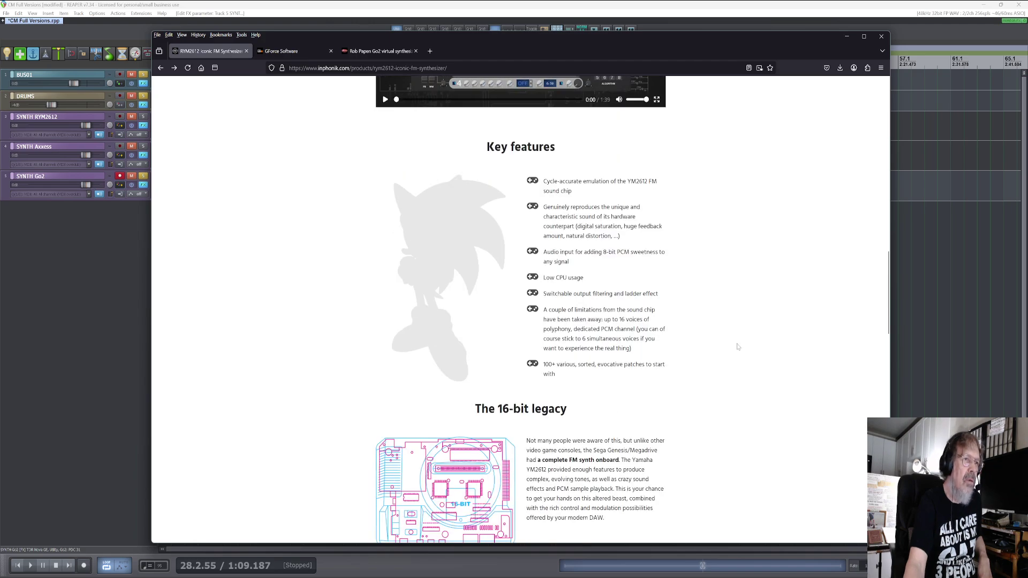
scroll(738, 365, "down", 1)
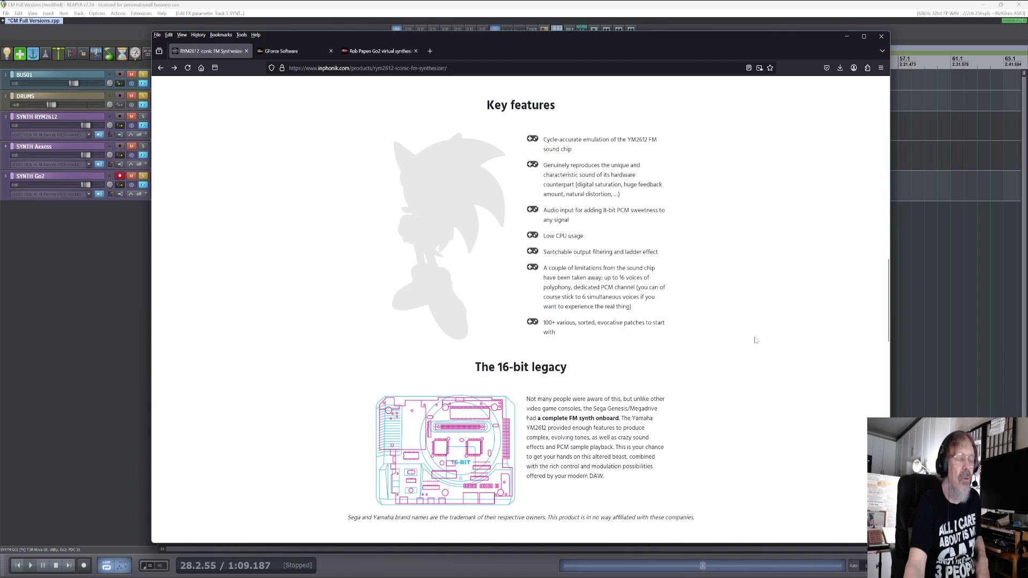
Look up 66 pounds to usd on Google and examine the GForce Axxess product page with its price.
key("ctrl+Tab")
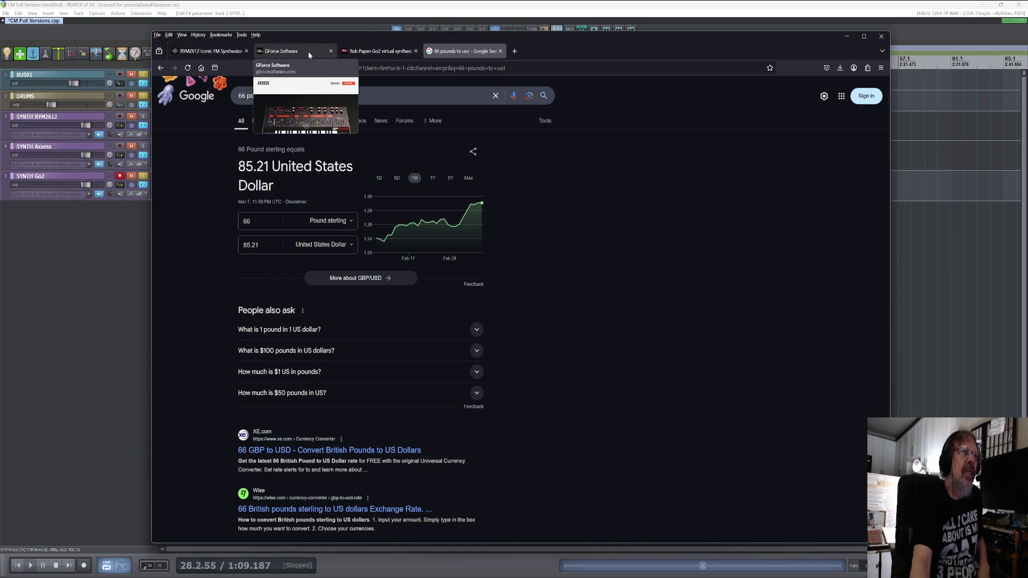
left_click(289, 51)
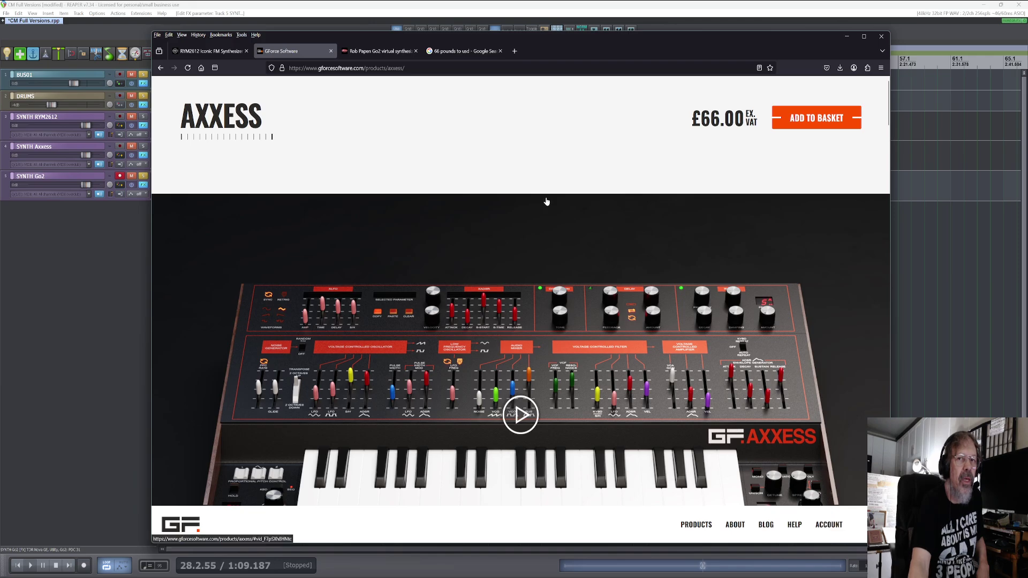
scroll(536, 182, "down", 1)
scroll(536, 181, "down", 3)
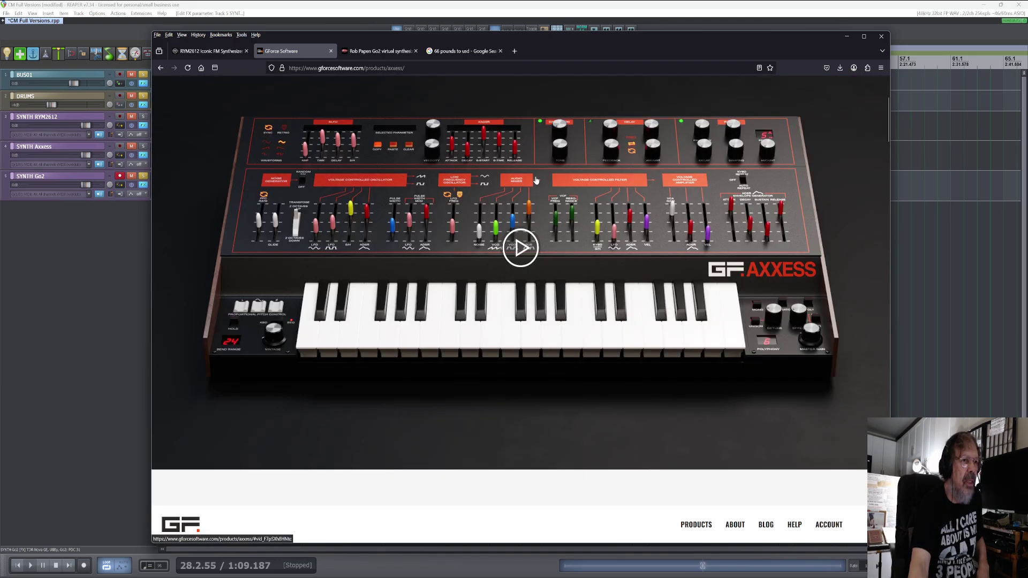
scroll(500, 182, "up", 4)
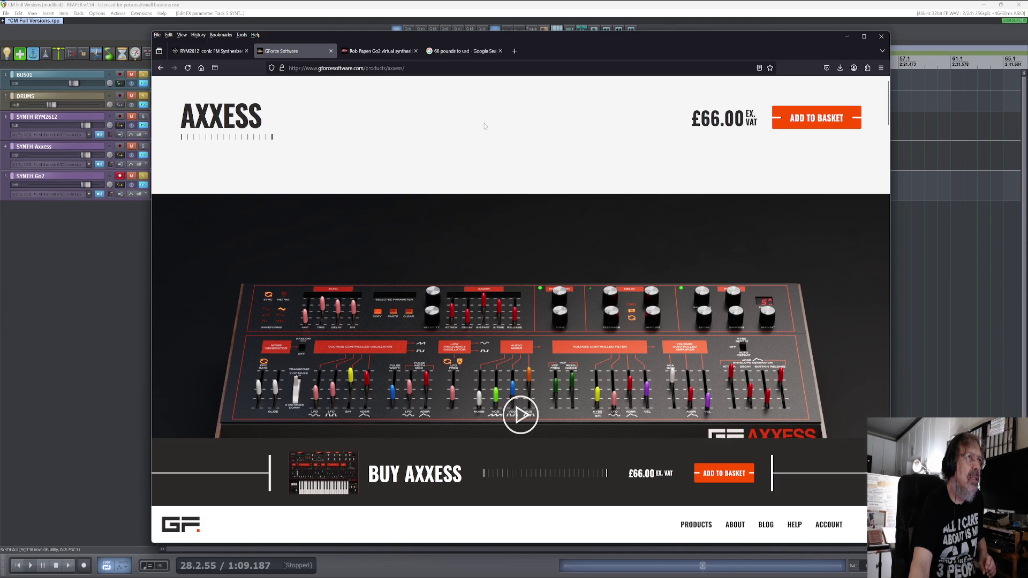
Bring up the Rob Papen Go2 product page.
key("ctrl+Tab")
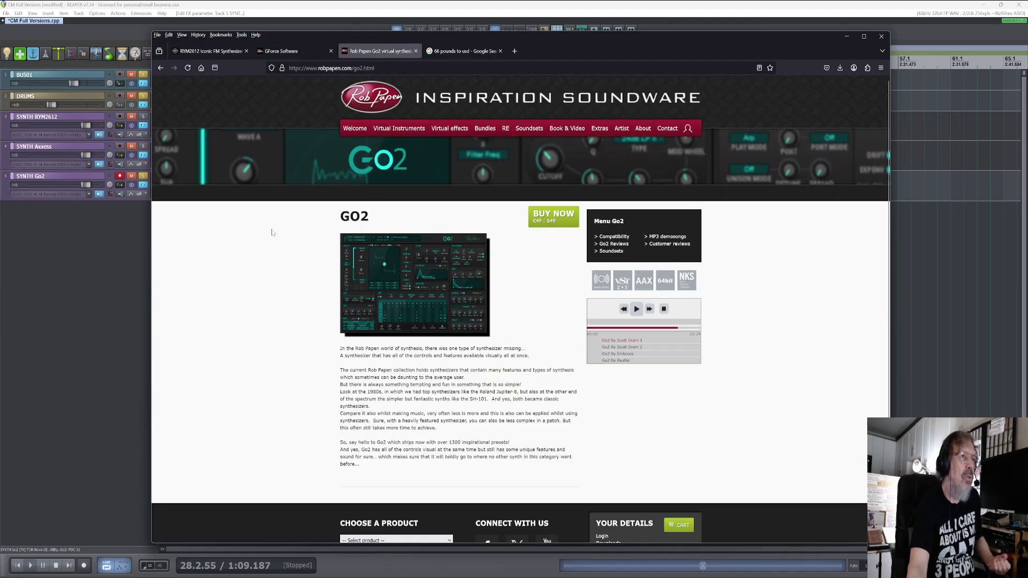